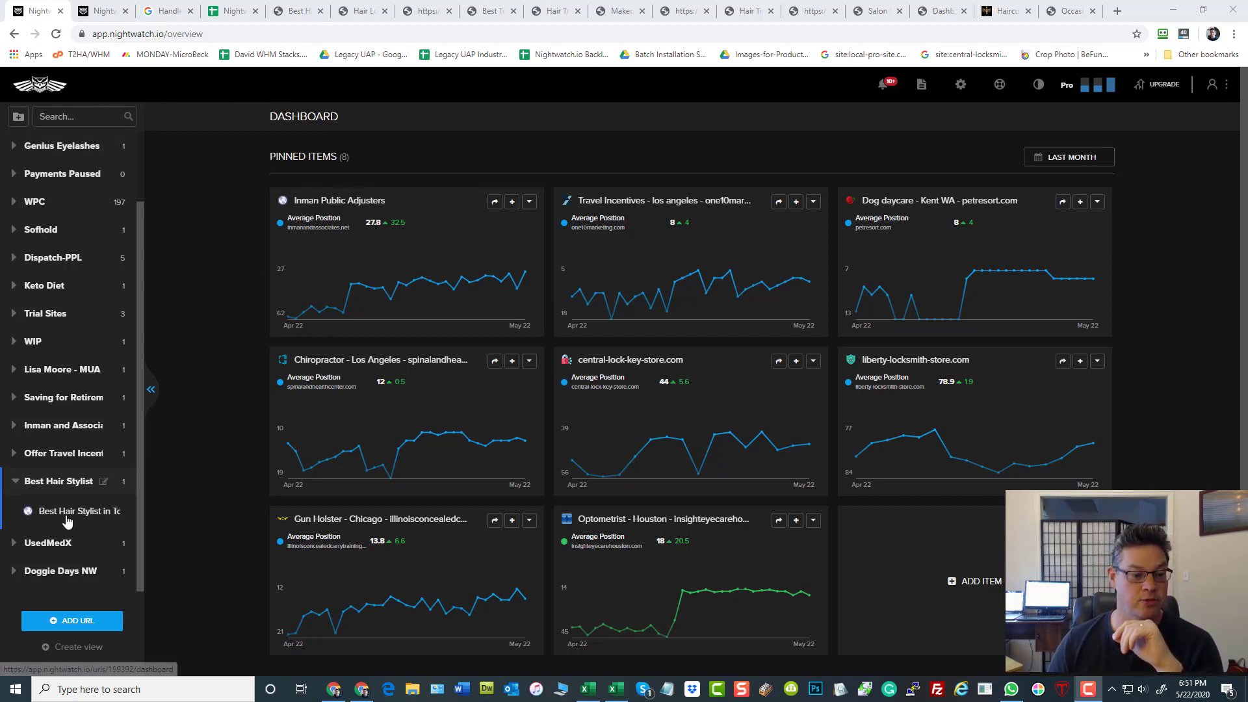
Review the backlinks overview and the filtered backlink list for besthairstylistintown.com in Nightwatch
click(71, 10)
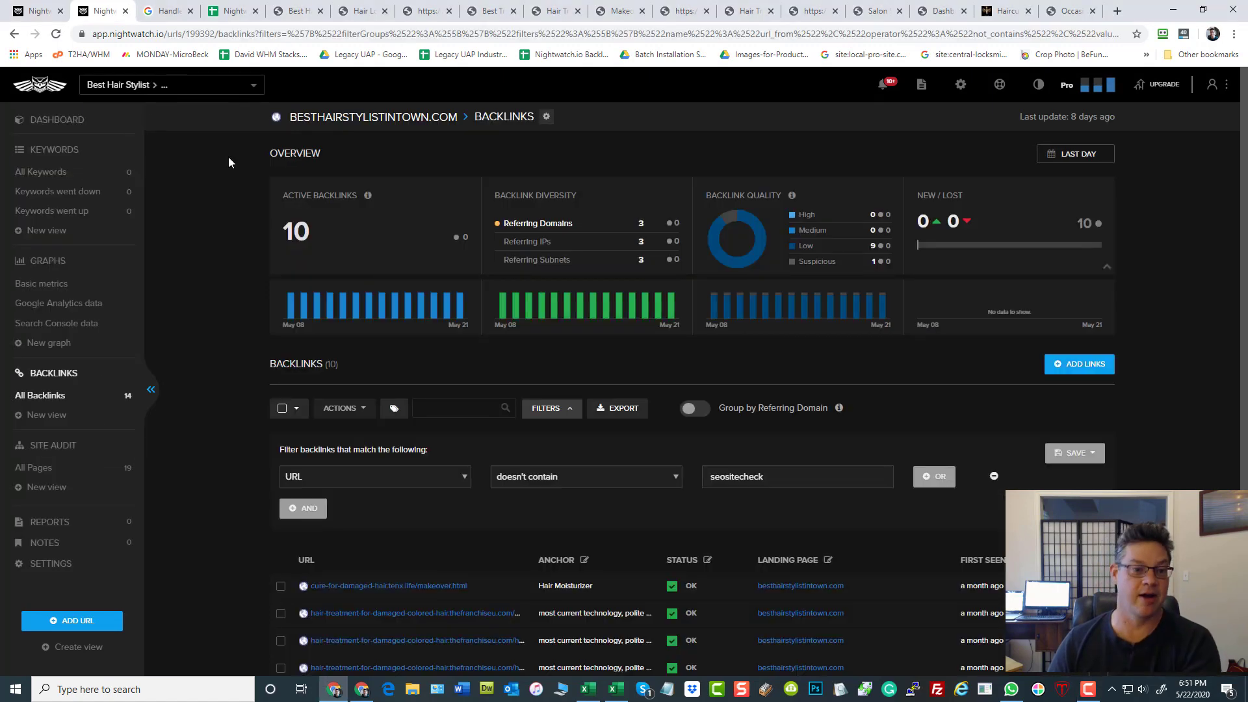
scroll(219, 238, down, 3)
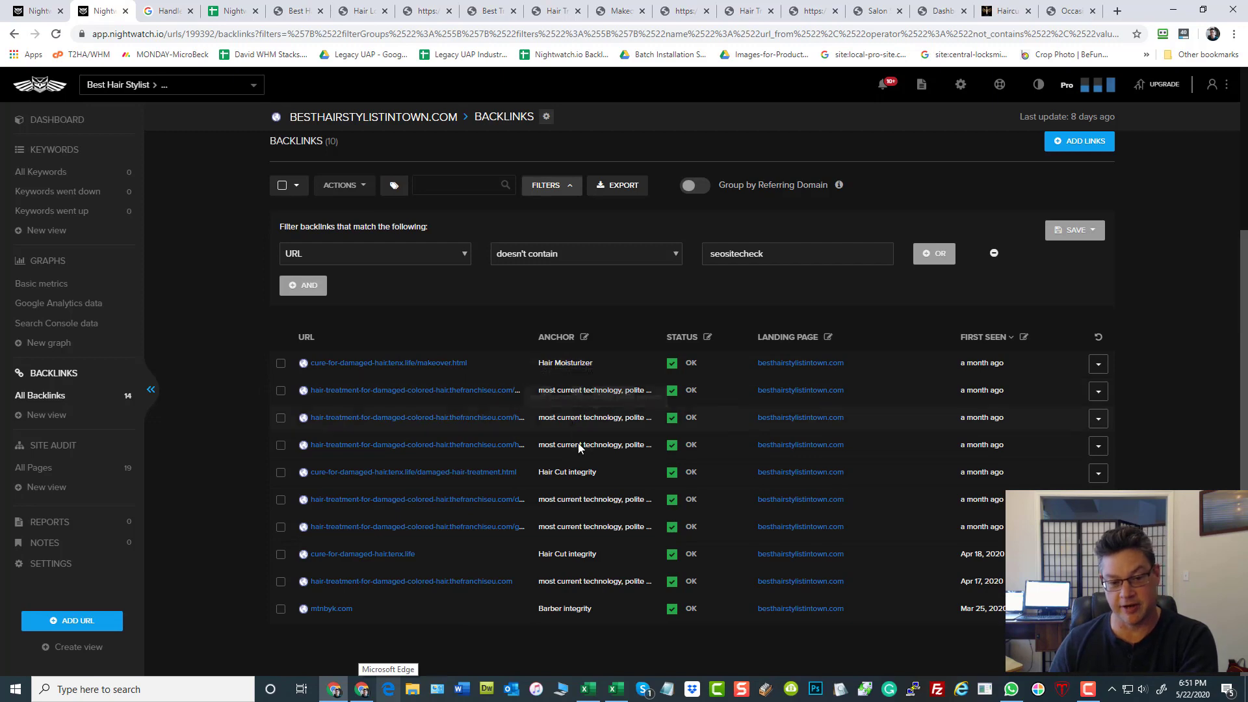
scroll(591, 611, up, 3)
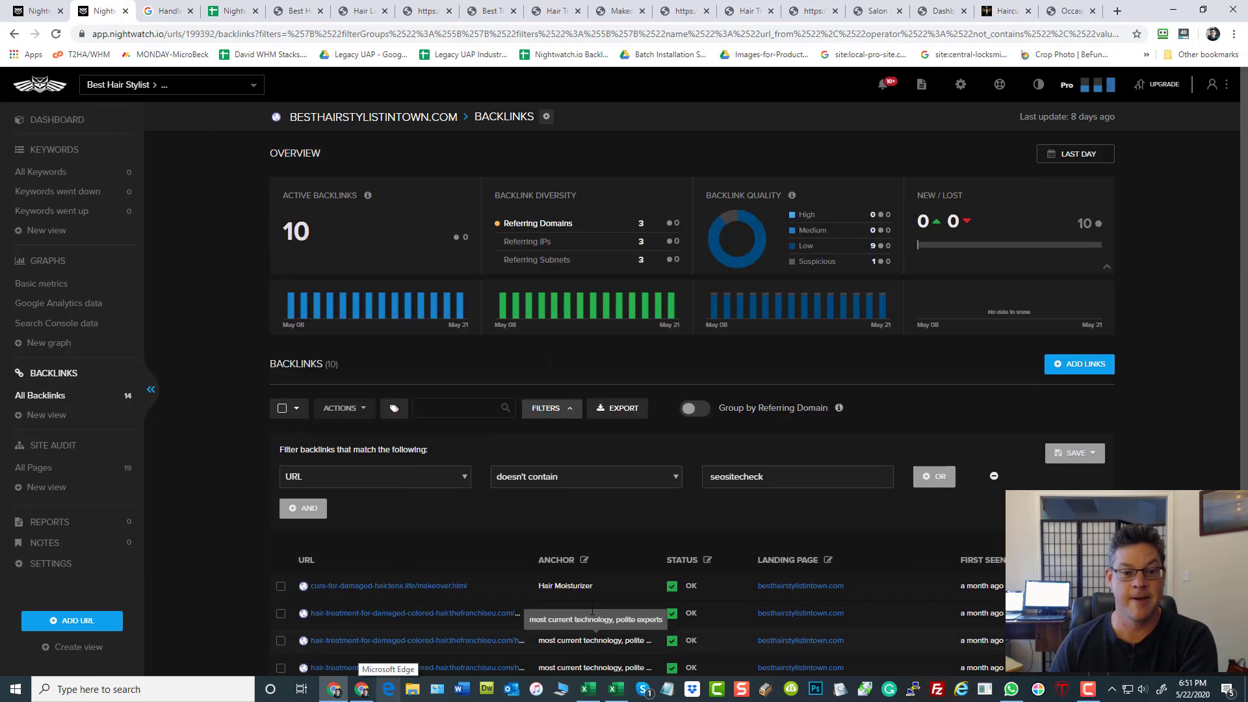
Examine the Google results for "Handle the Hair Gently", highlighting the result count and checking the besthairstylistintown.com listing
click(172, 11)
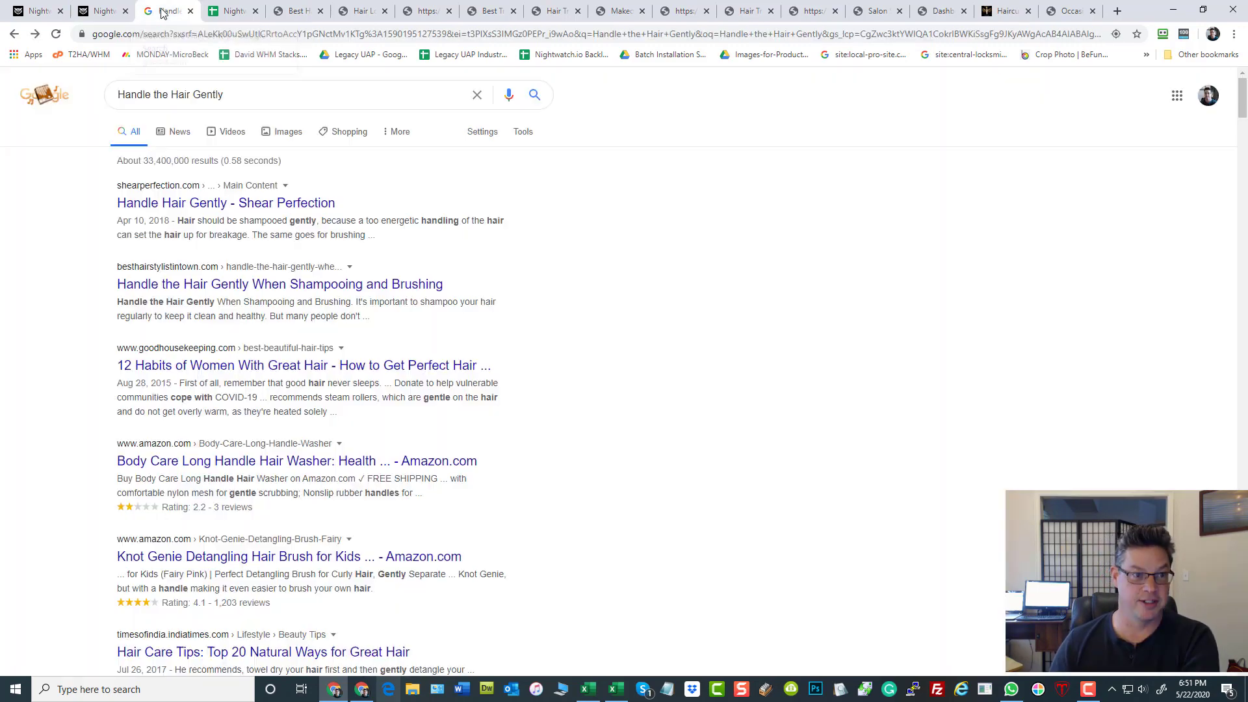
click(239, 87)
click(754, 230)
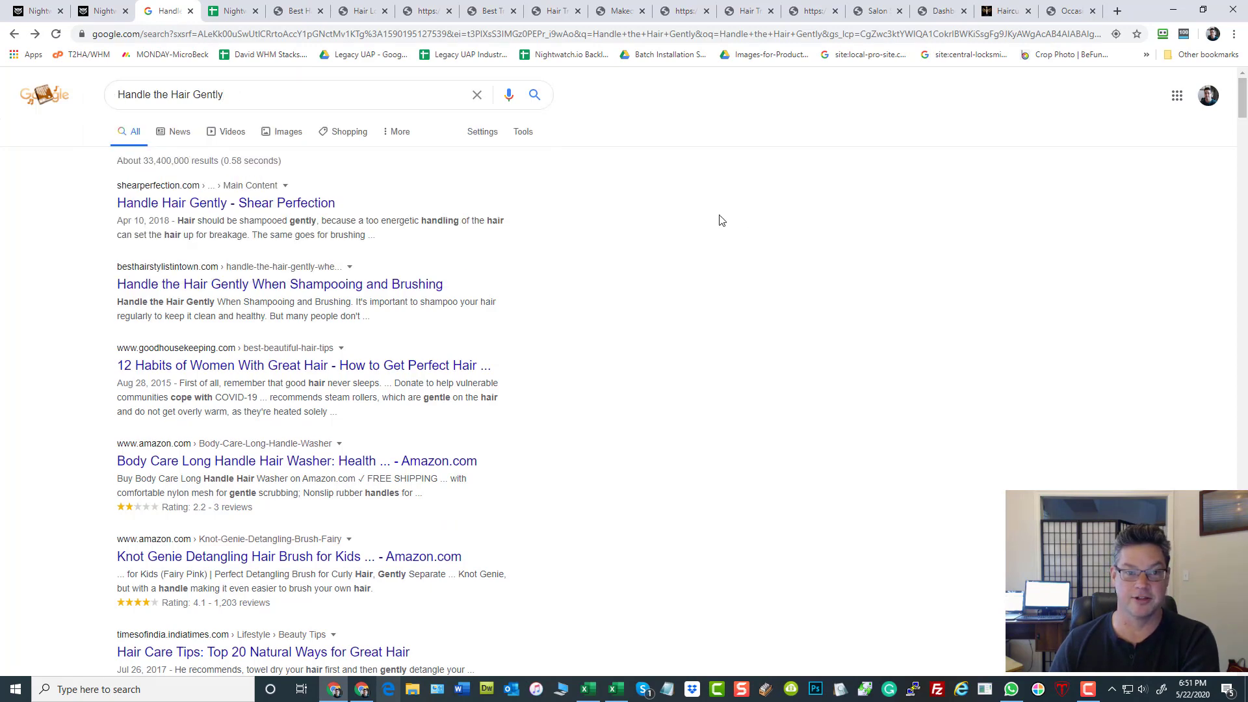
drag(194, 161, 143, 161)
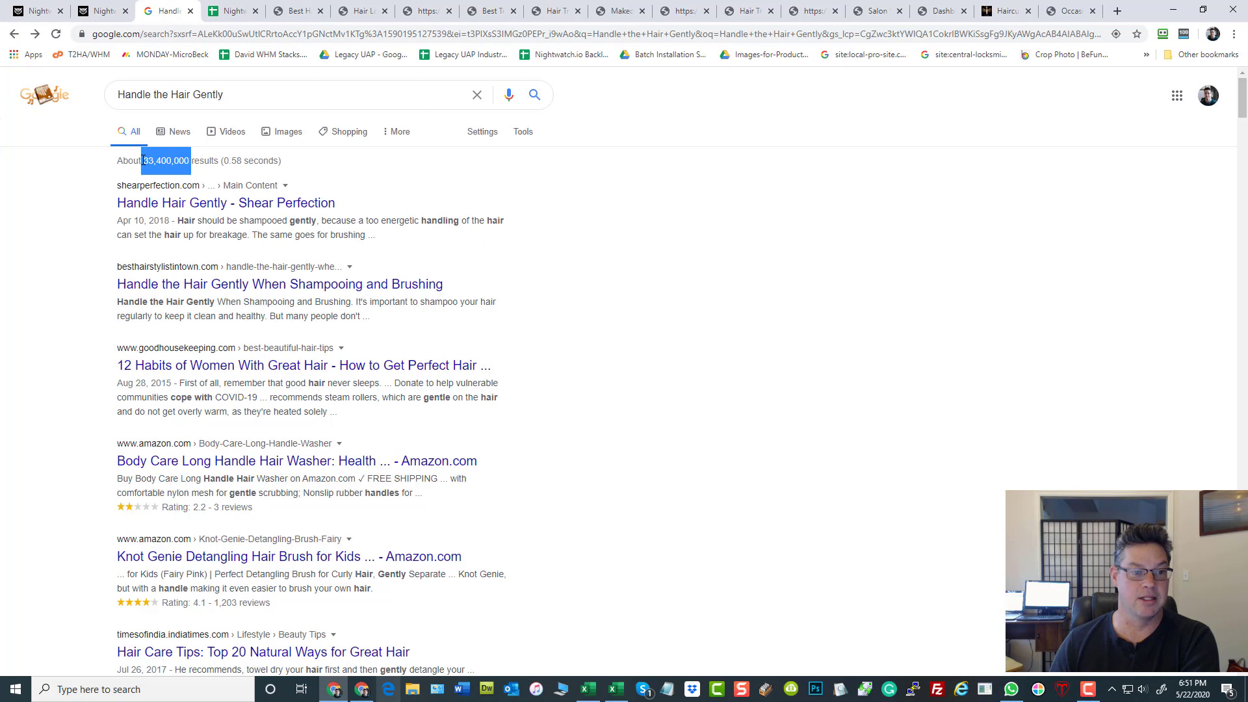
click(915, 368)
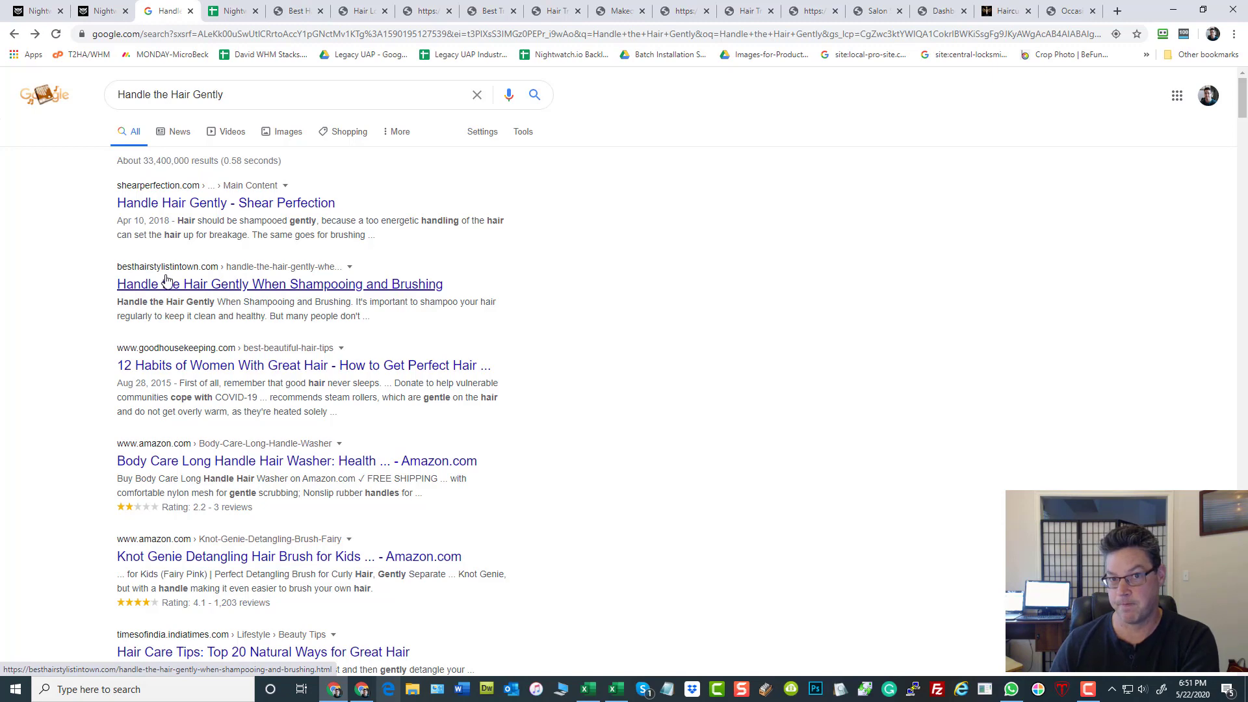
Check the same "Handle the Hair Gently" search and its result count in the incognito browser window
key(alt+Tab)
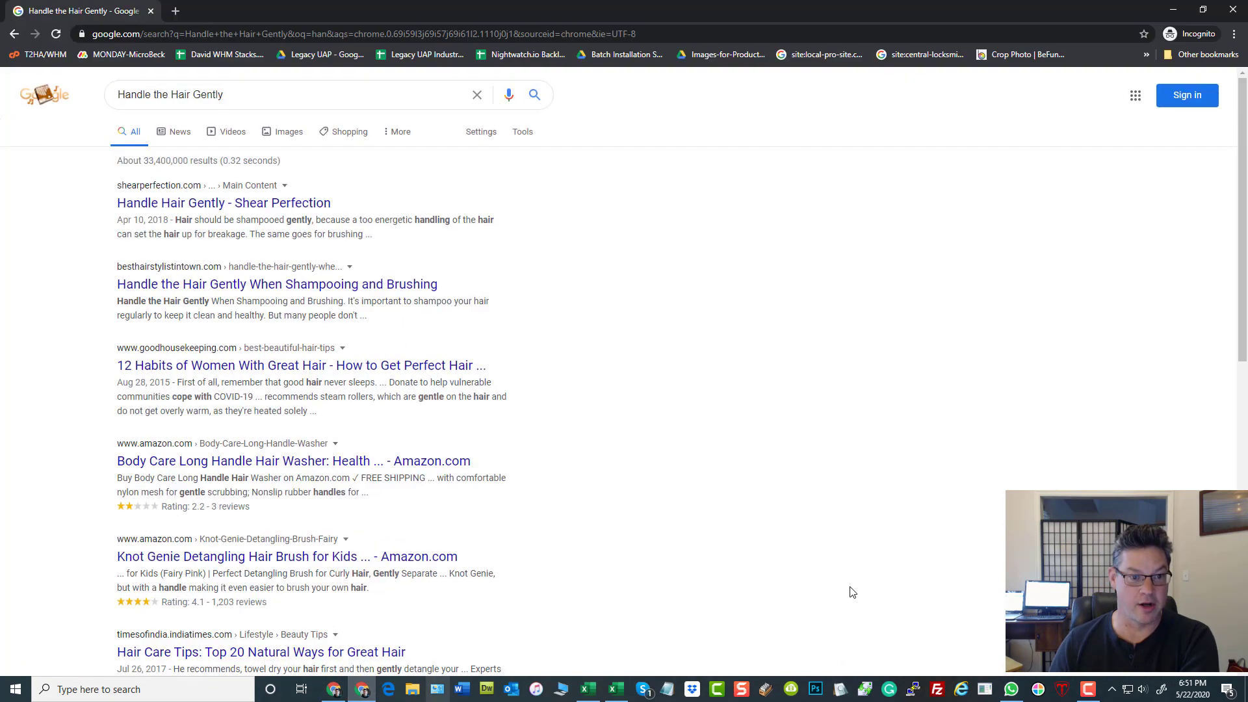
click(279, 95)
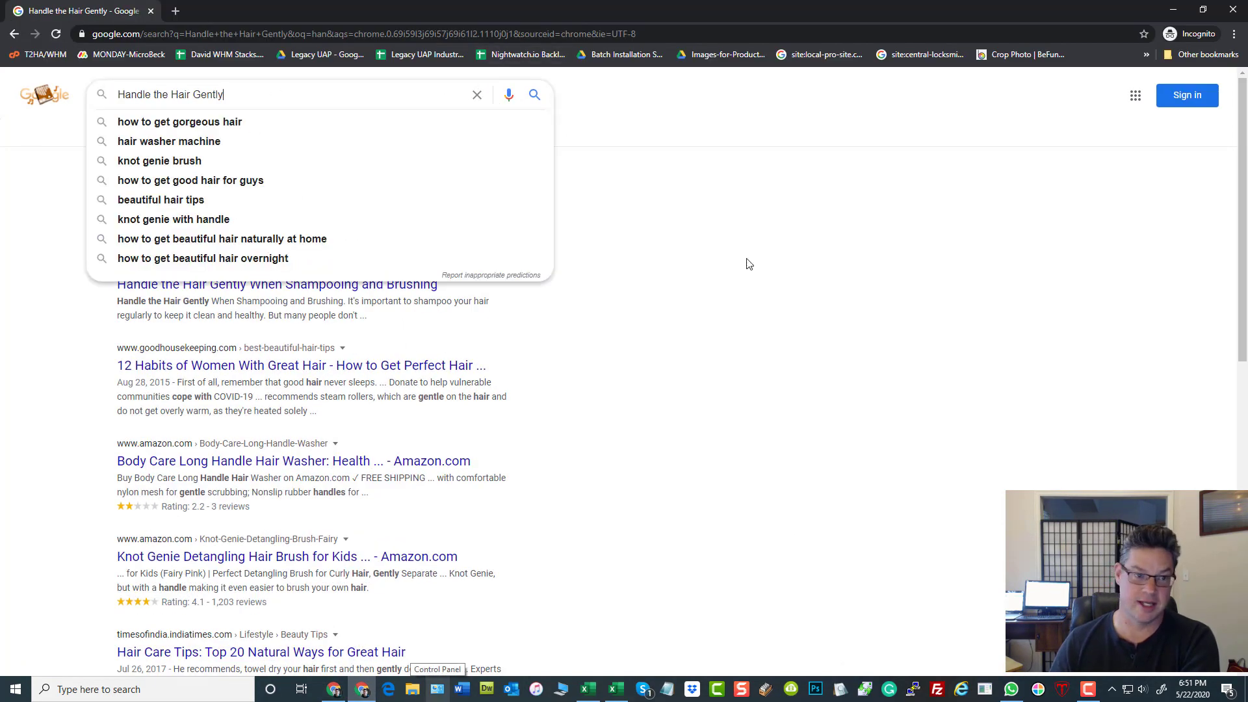
click(770, 358)
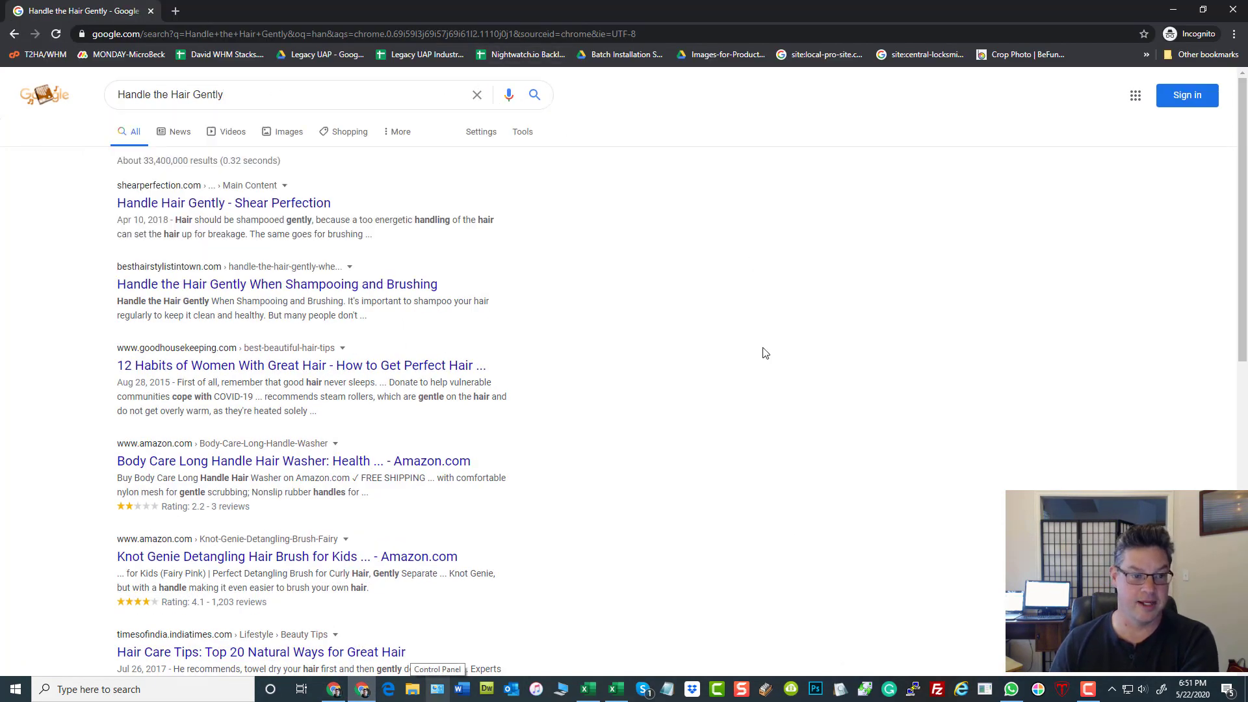
double_click(187, 160)
click(698, 315)
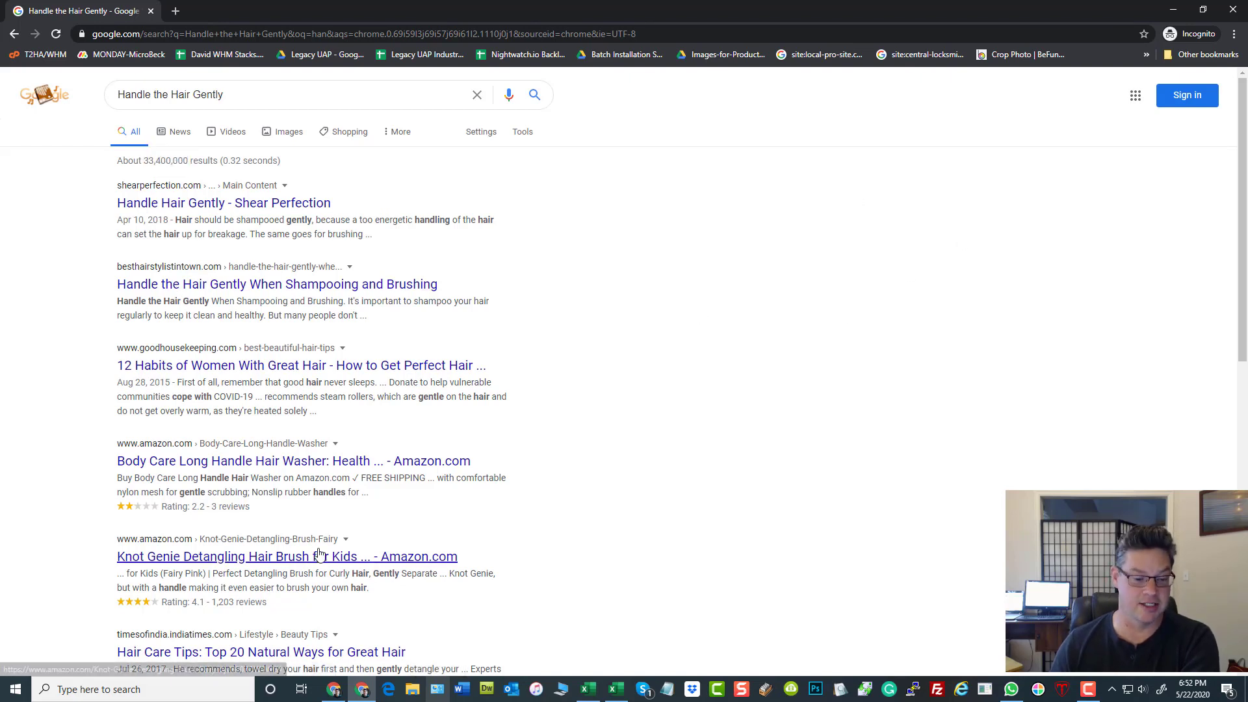
Return to the regular browser window and examine the besthairstylistintown.com column of the Subdomain List sheet through to its last entry
click(334, 689)
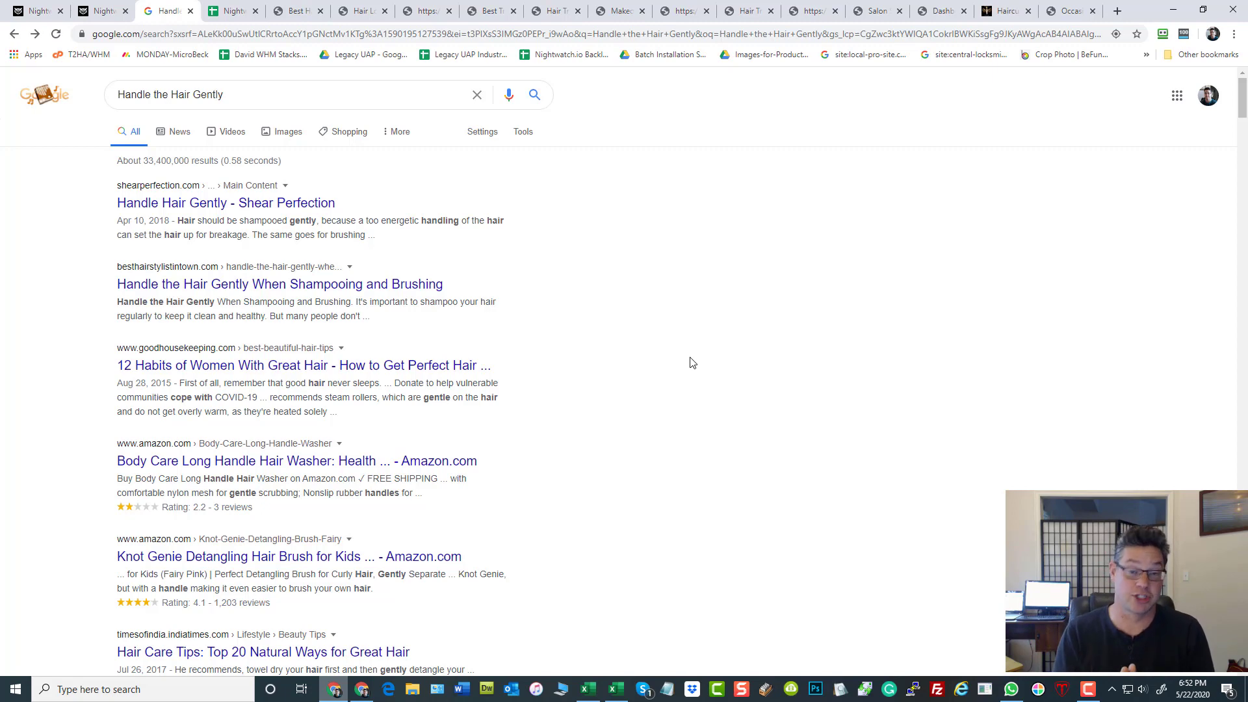
click(233, 13)
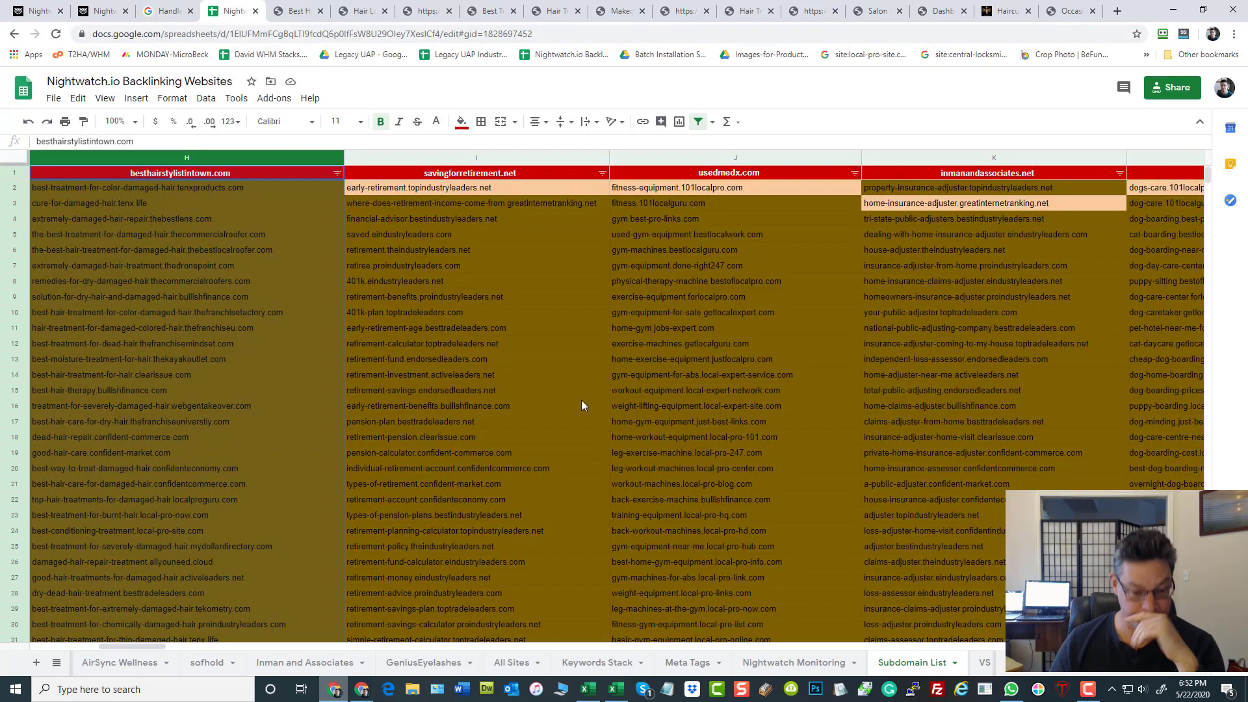
scroll(147, 285, down, 5)
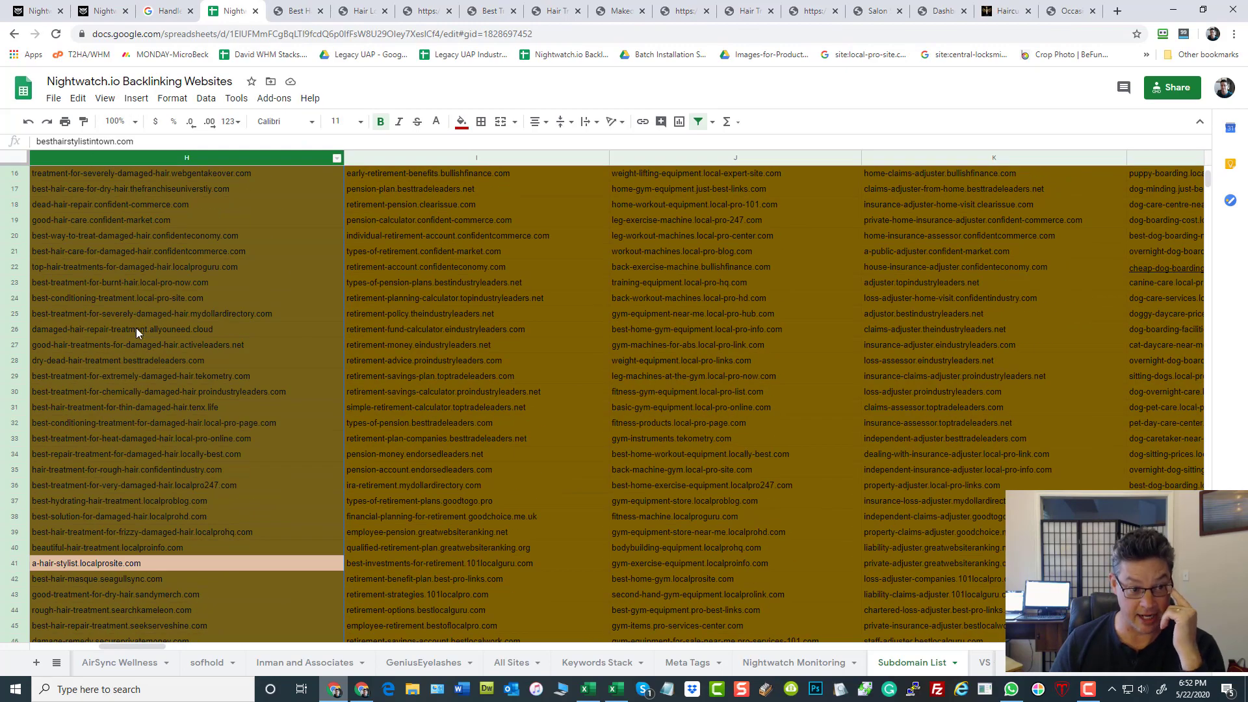
scroll(136, 332, down, 20)
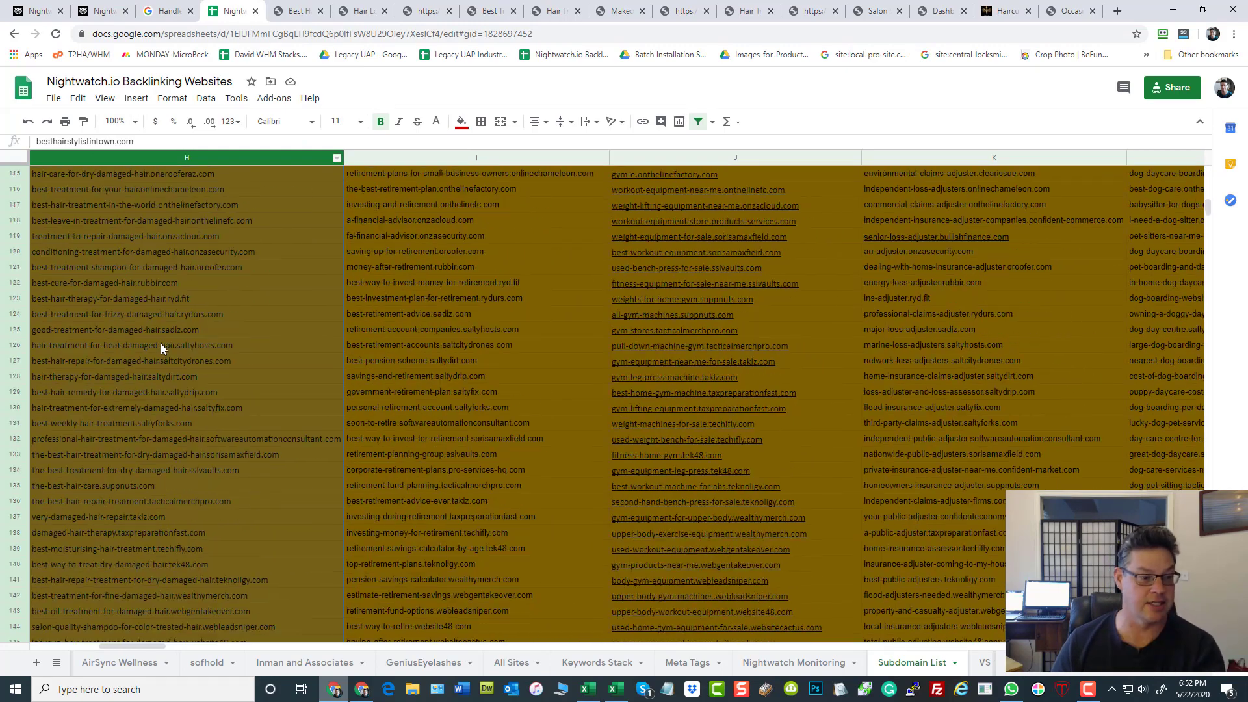
scroll(161, 349, down, 14)
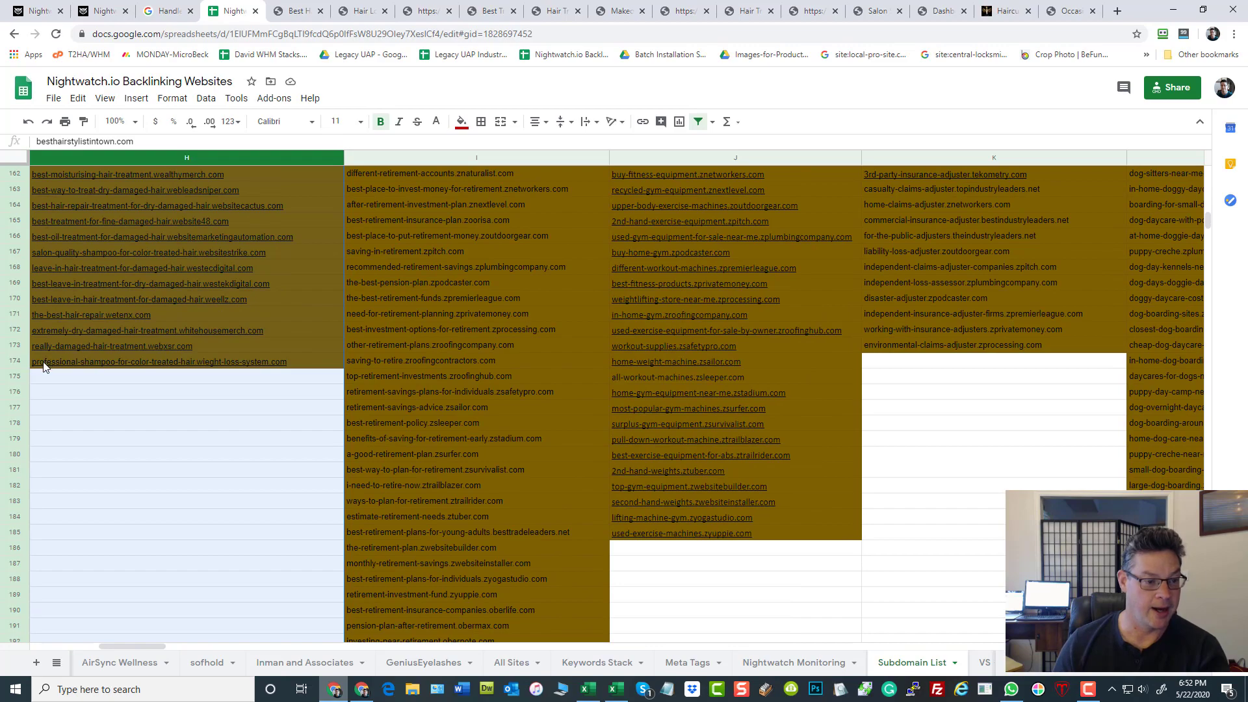
scroll(133, 322, up, 20)
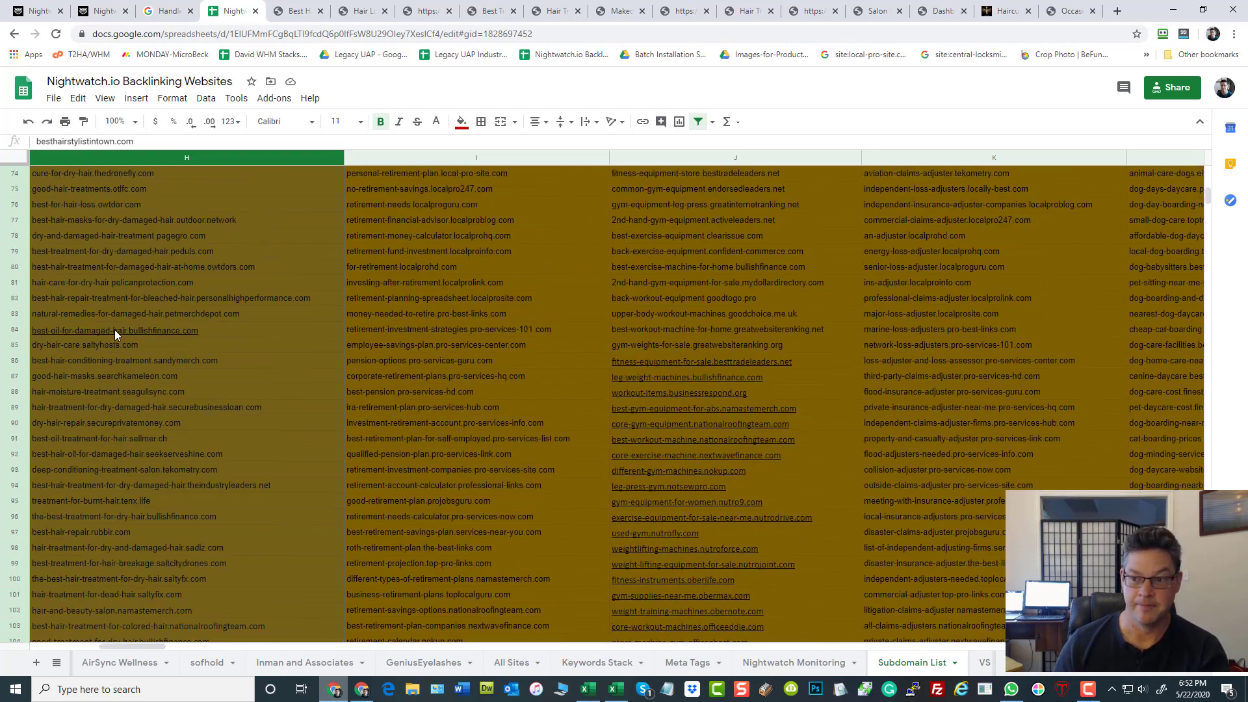
scroll(114, 329, up, 20)
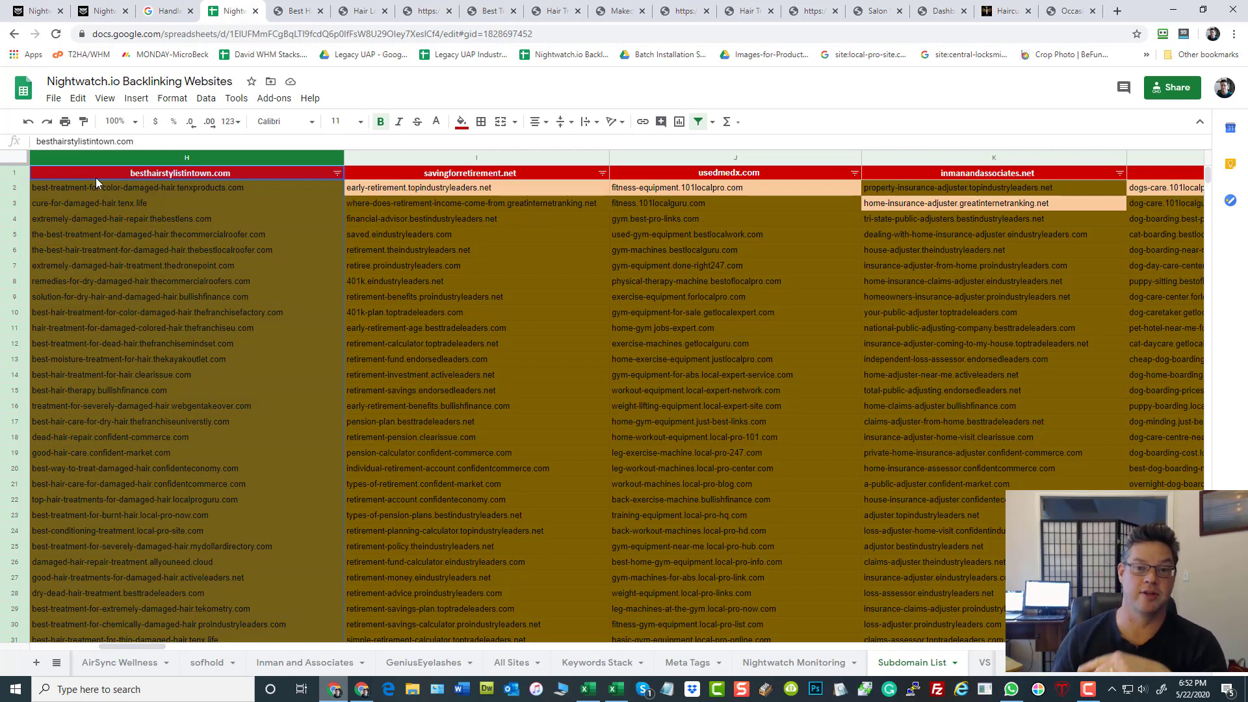
Go back to the Nightwatch backlinks page and examine which subdomains link to besthairstylistintown.com
click(101, 11)
scroll(422, 536, down, 3)
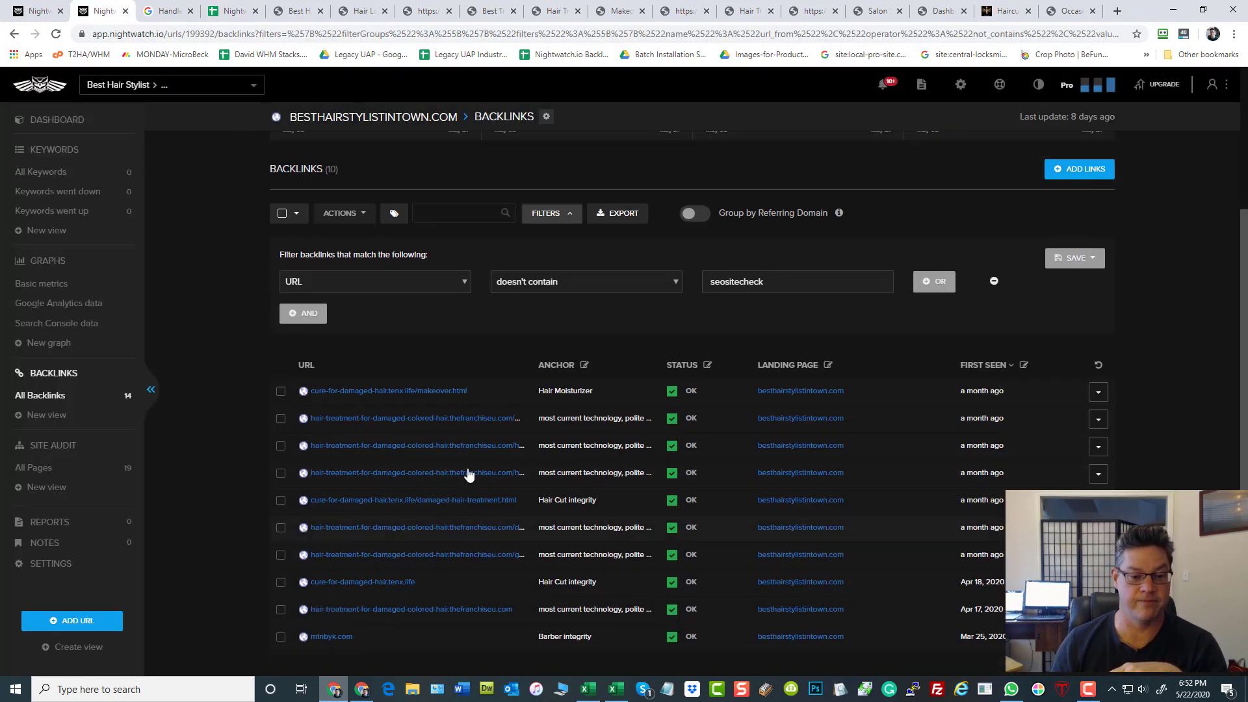
scroll(463, 425, up, 3)
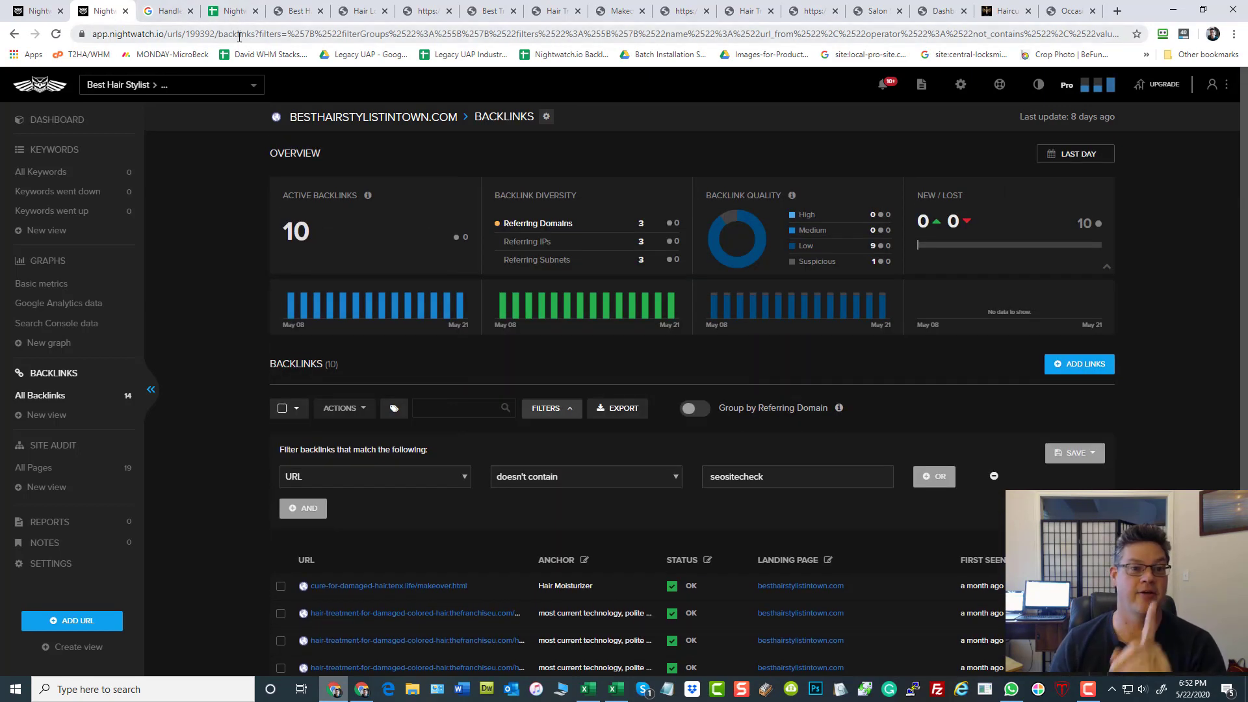
Browse the best-treatment-for-heat-damaged-hair.local-pro-online.com site against the subdomain sheet, and follow its Shear Perfection link under Basic principles
click(308, 14)
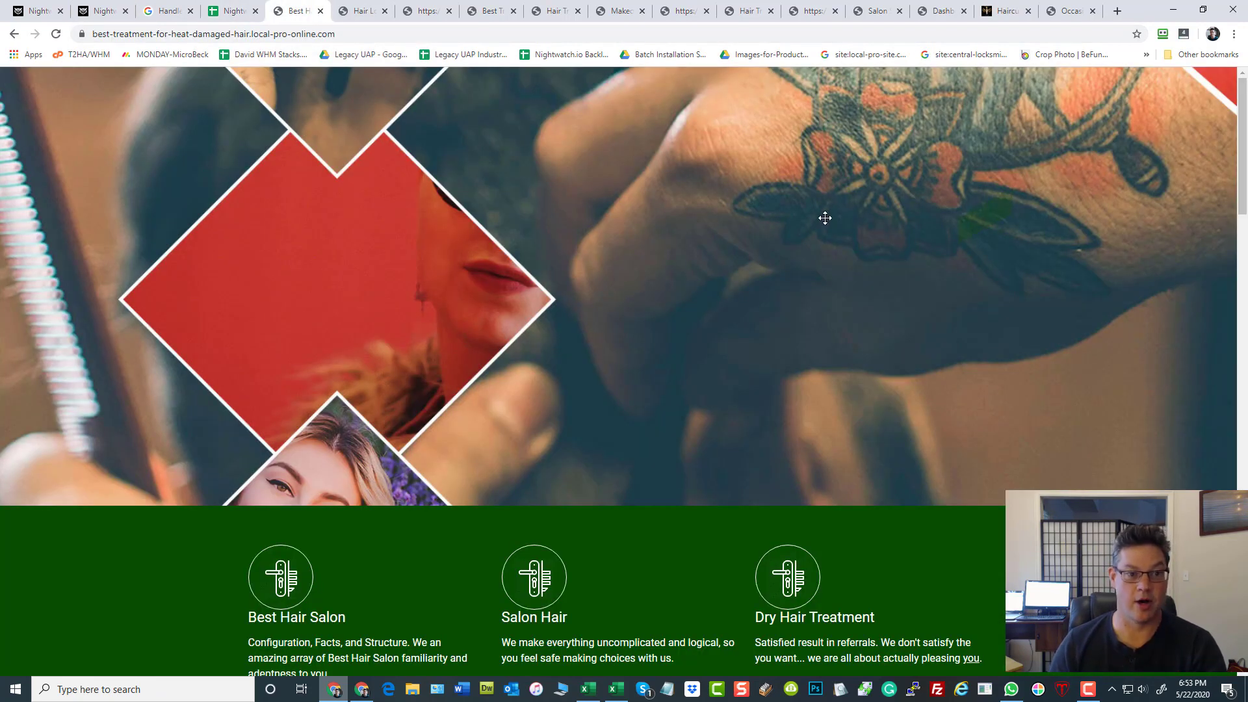
scroll(825, 228, down, 4)
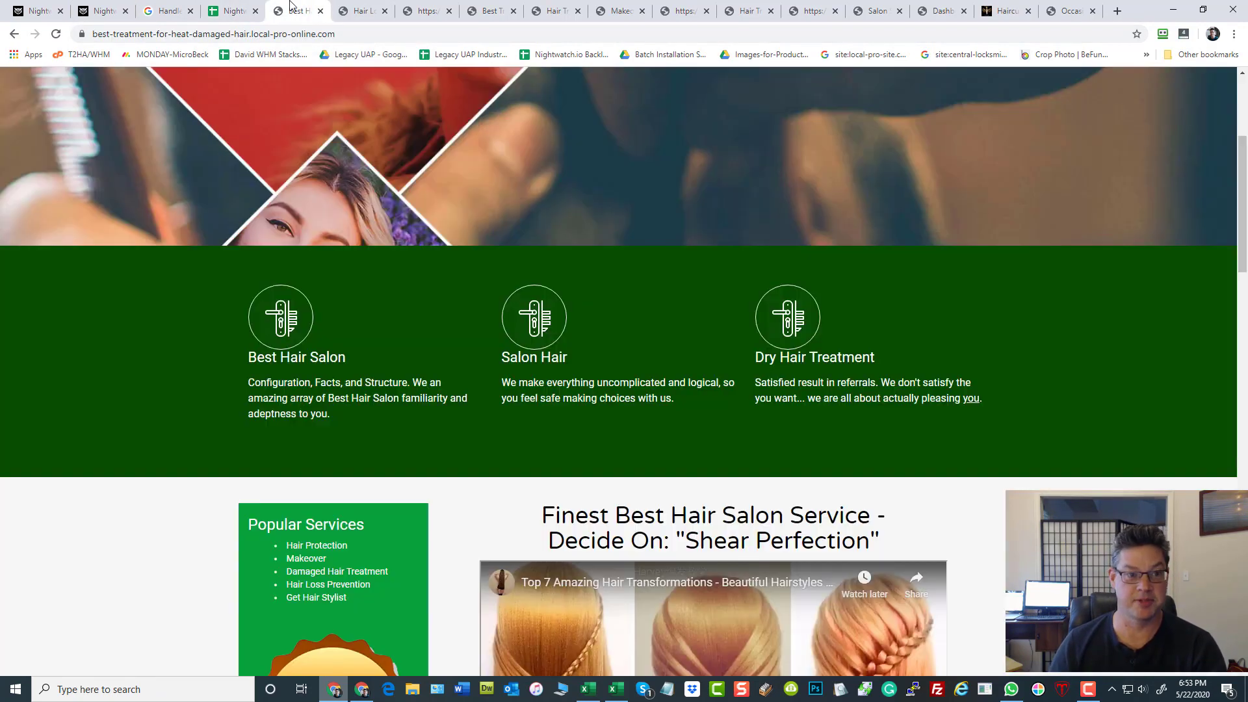
click(232, 11)
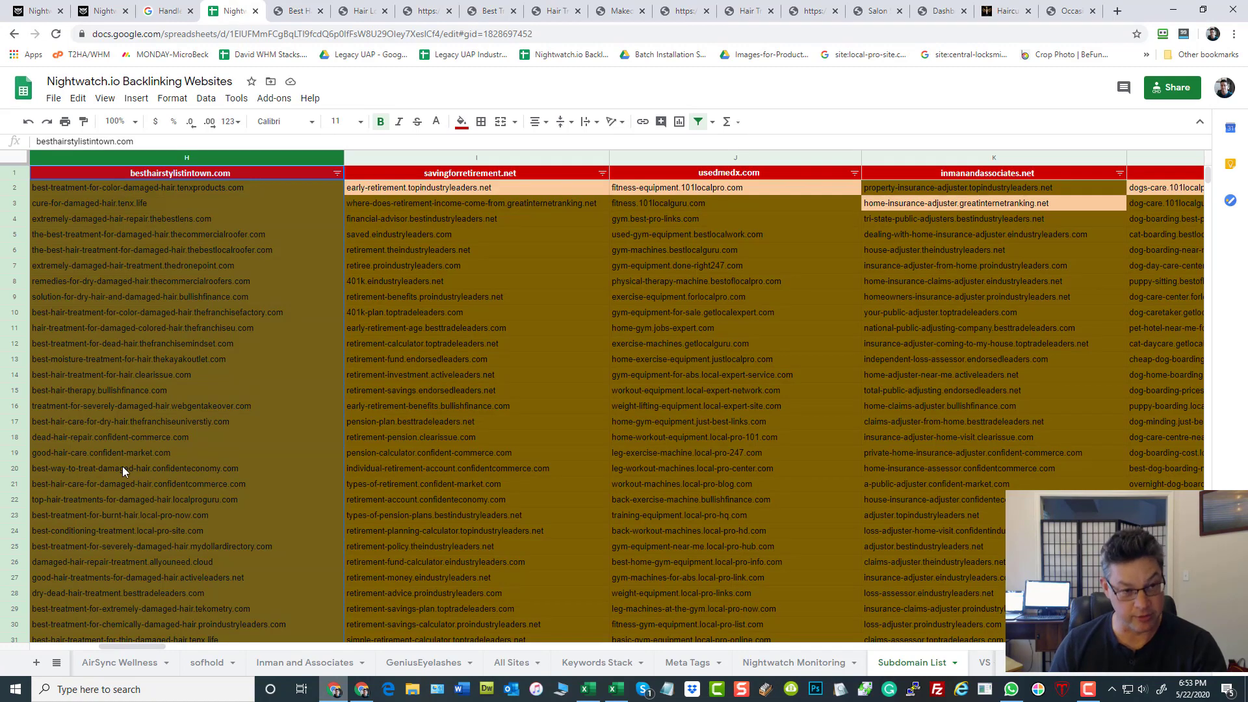
click(301, 11)
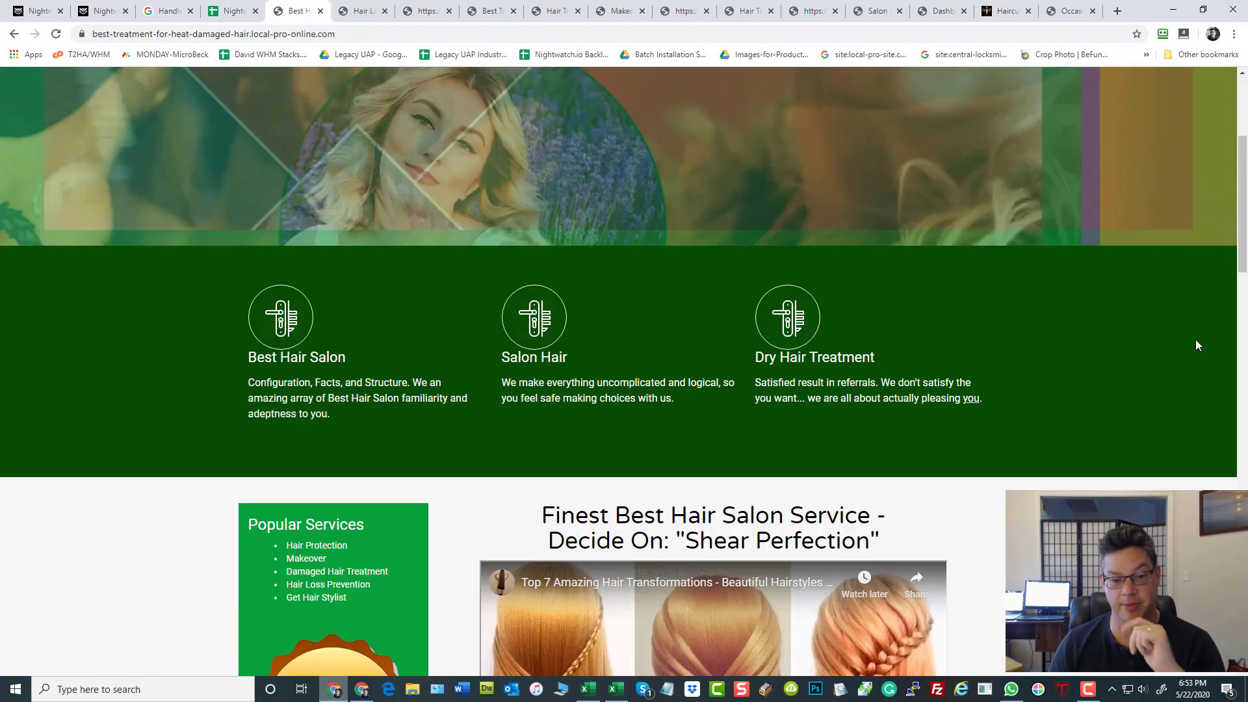
scroll(1145, 388, down, 14)
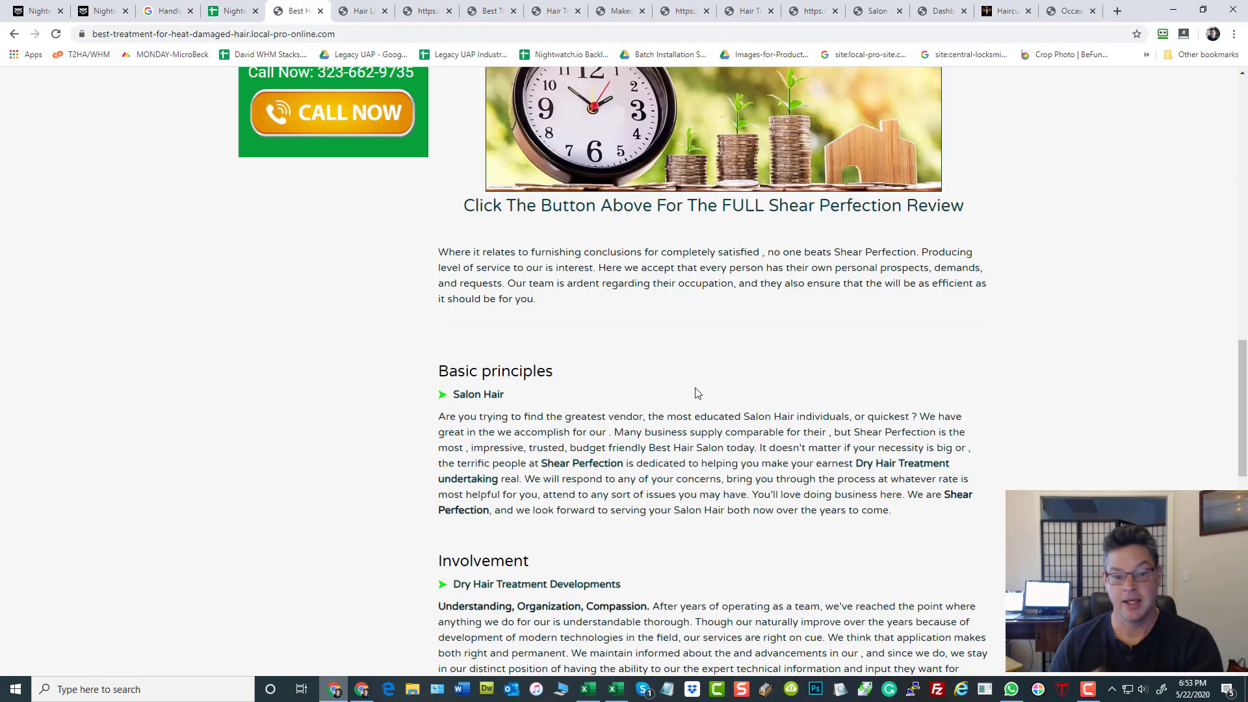
click(585, 464)
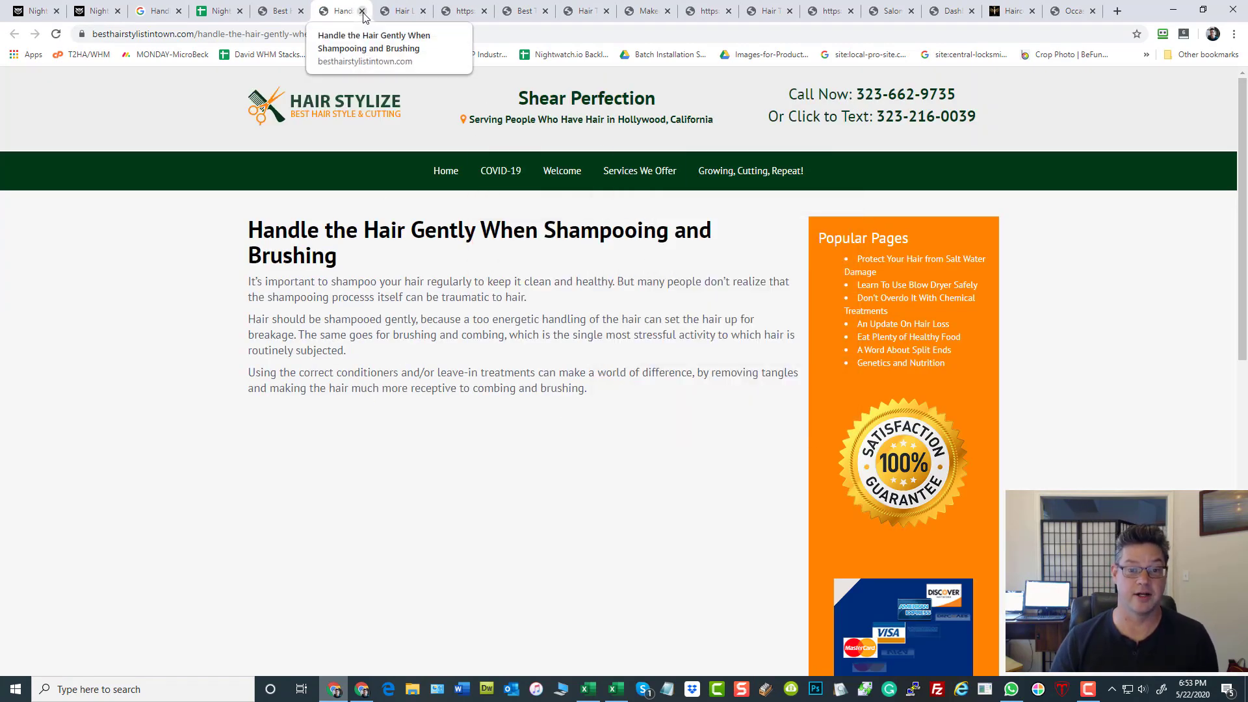
Compare the linked article's address with its listing in the Google results, and return to the heat-damaged-hair subdomain page
click(259, 37)
key(ctrl+3)
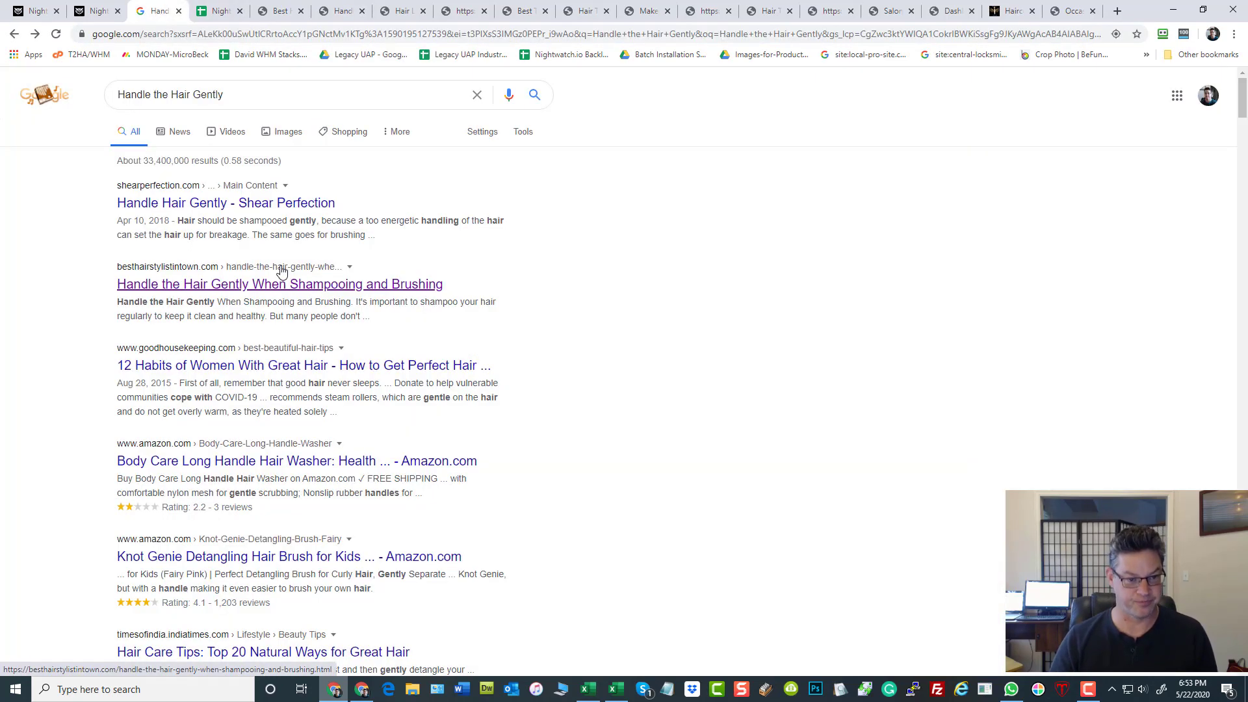
click(274, 12)
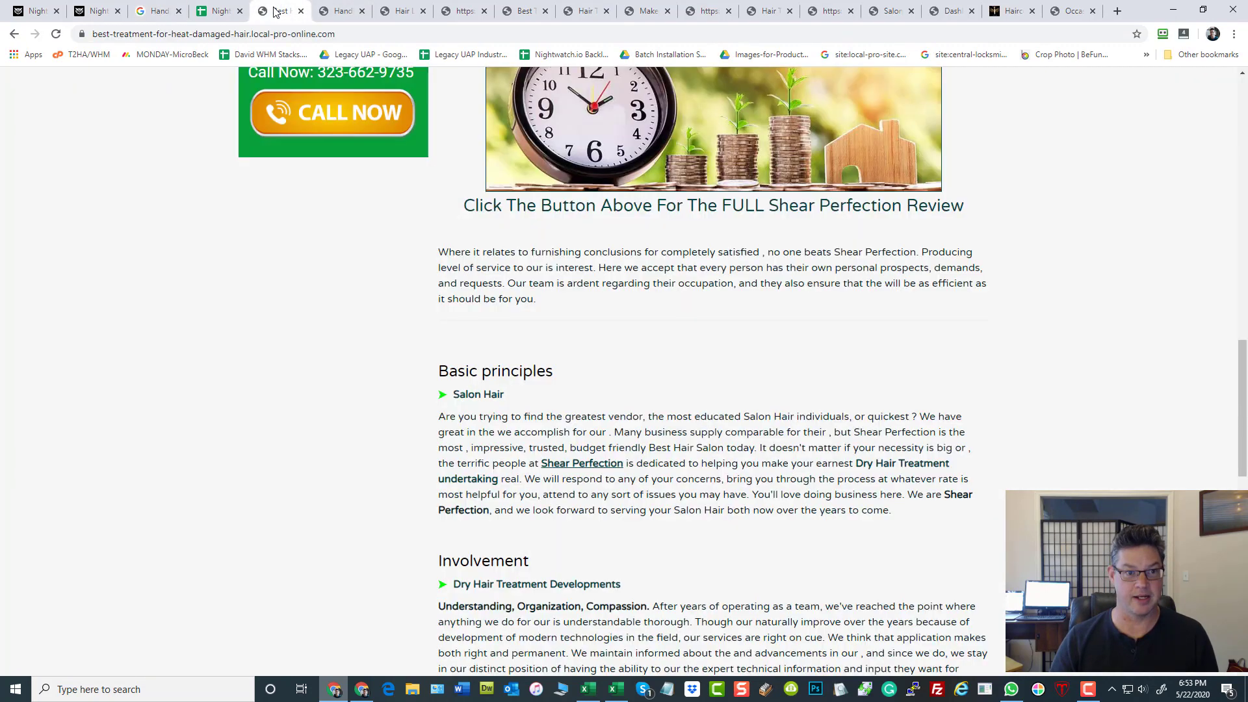
Examine the "Handle the Hair Gently When Shampooing and Brushing" article, highlighting its full text and viewing the rest of the page
click(346, 14)
drag(637, 417, 242, 229)
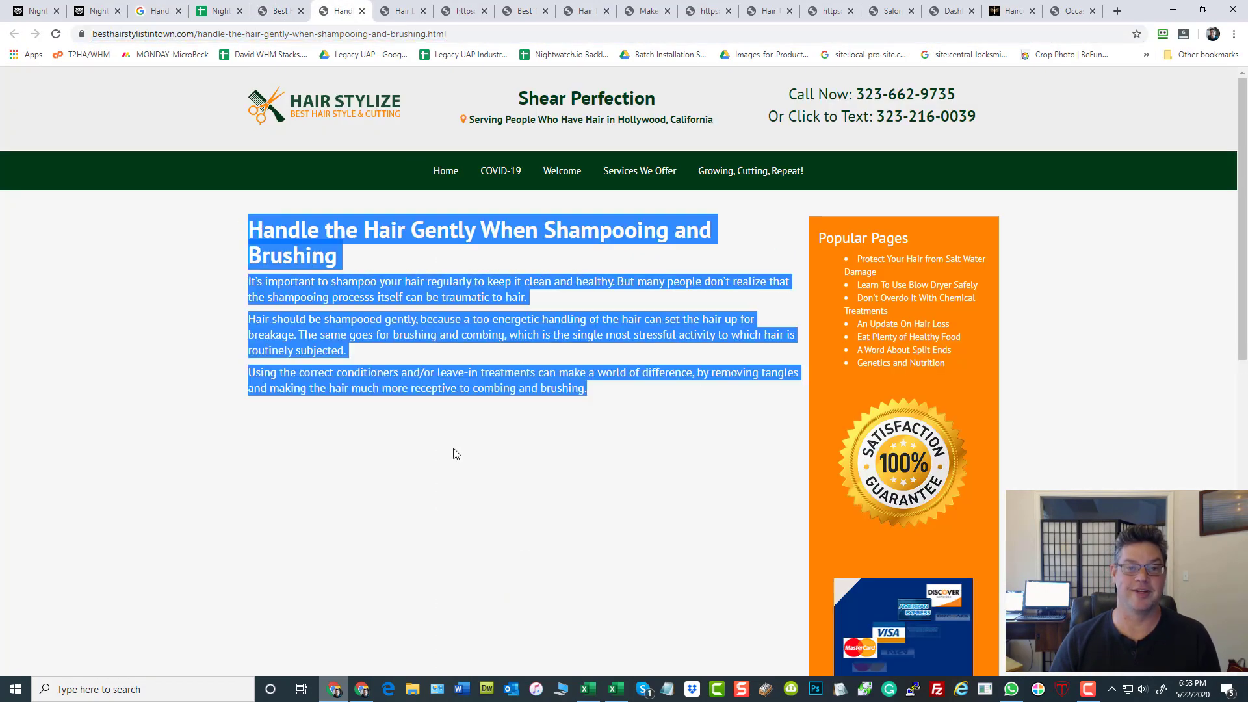
click(593, 297)
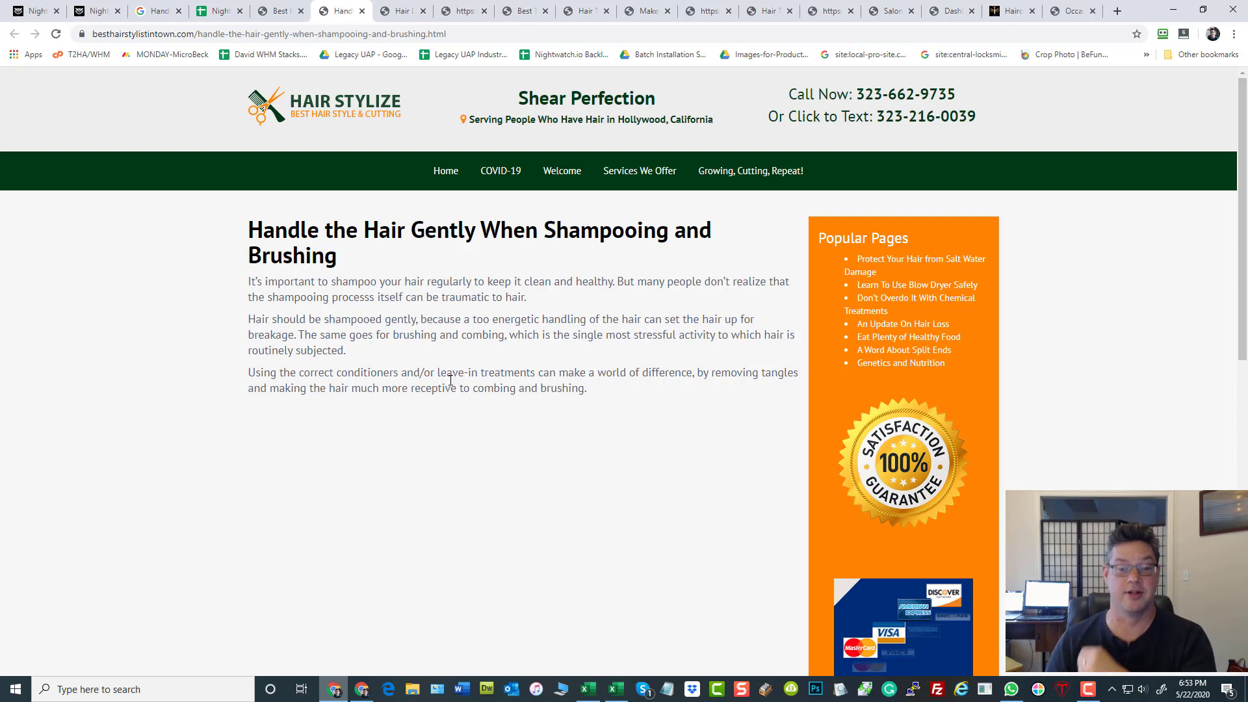
scroll(496, 367, down, 10)
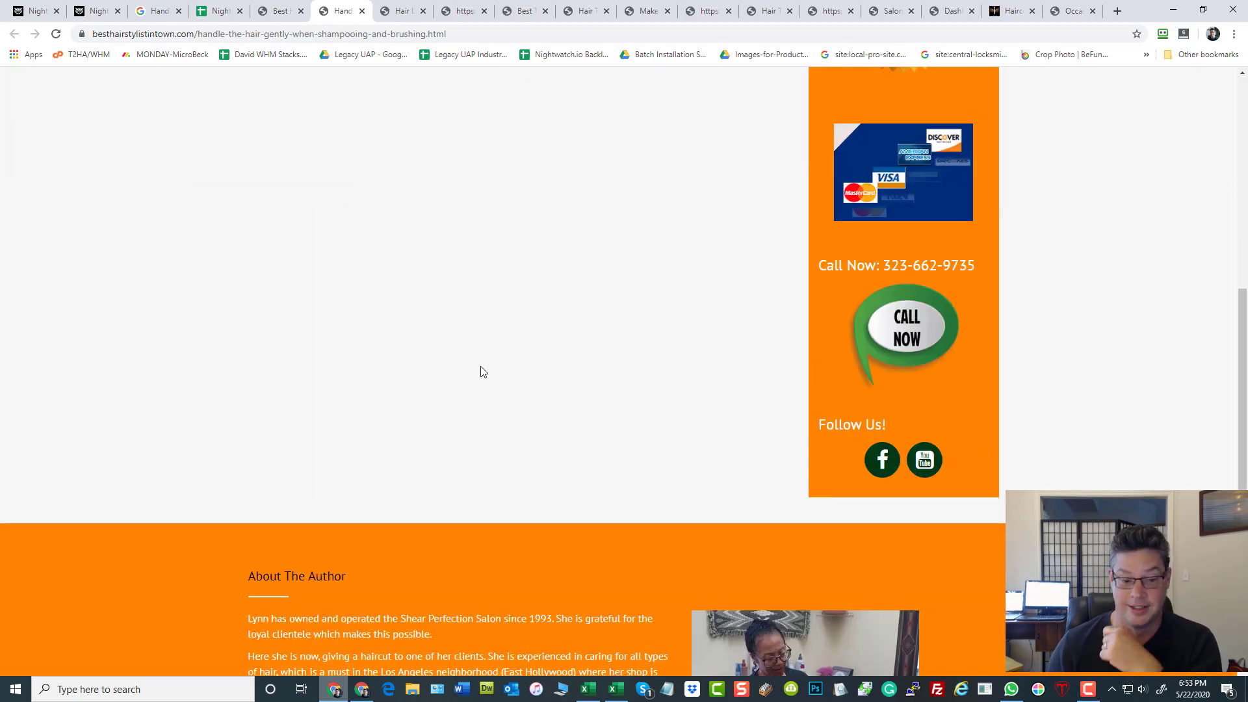
scroll(495, 397, up, 10)
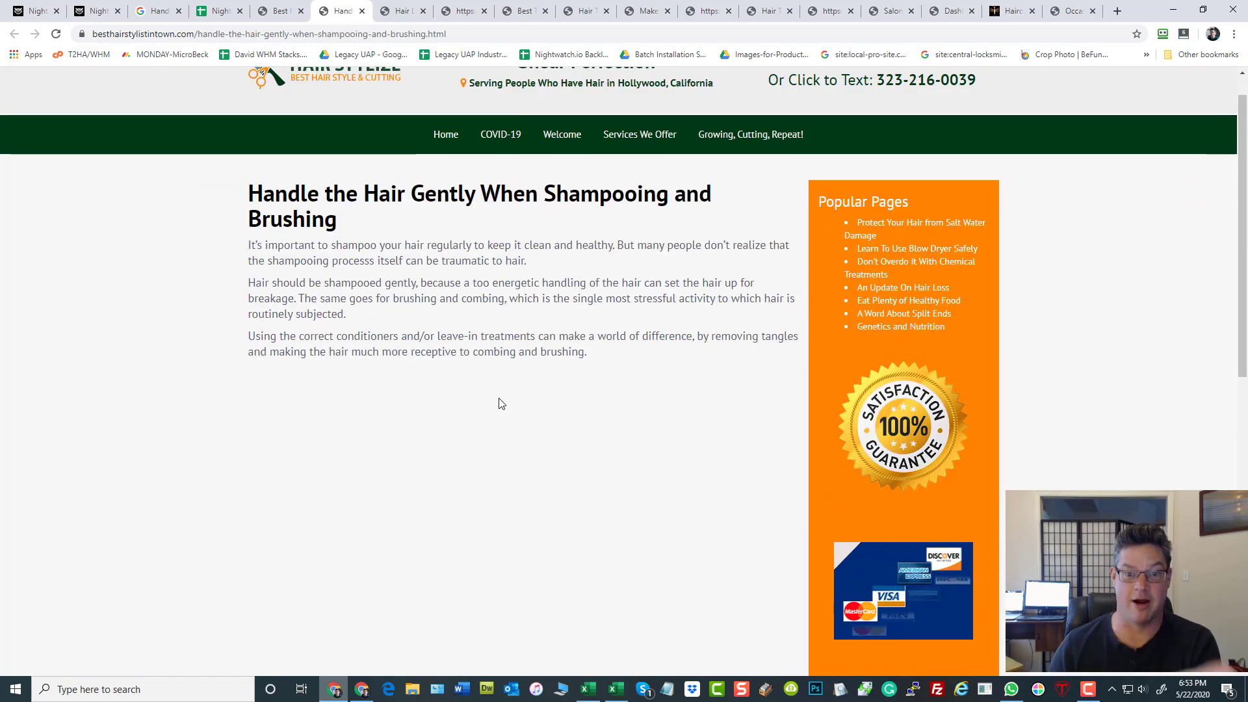
Revisit the "Handle the Hair Gently" Google results and highlight the number of results once more
click(157, 11)
drag(193, 160, 142, 161)
click(966, 314)
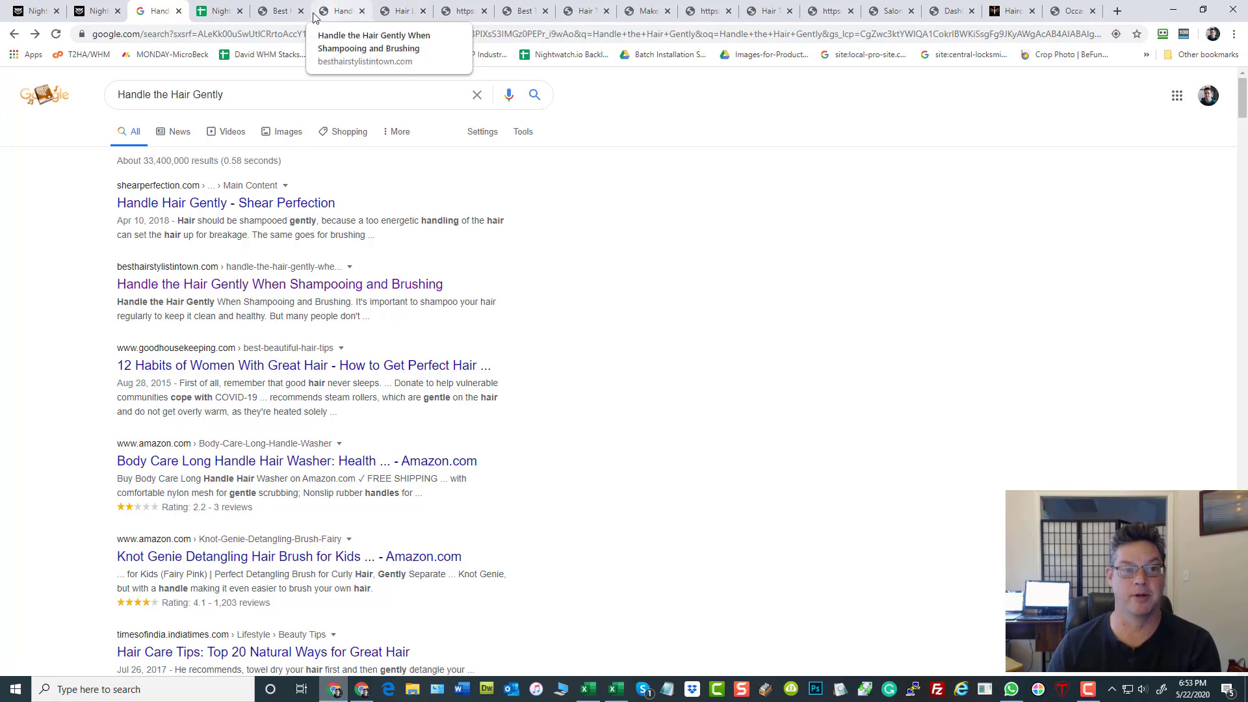
Reopen the heat-damaged-hair subdomain site and view the beginning of its home page
click(276, 11)
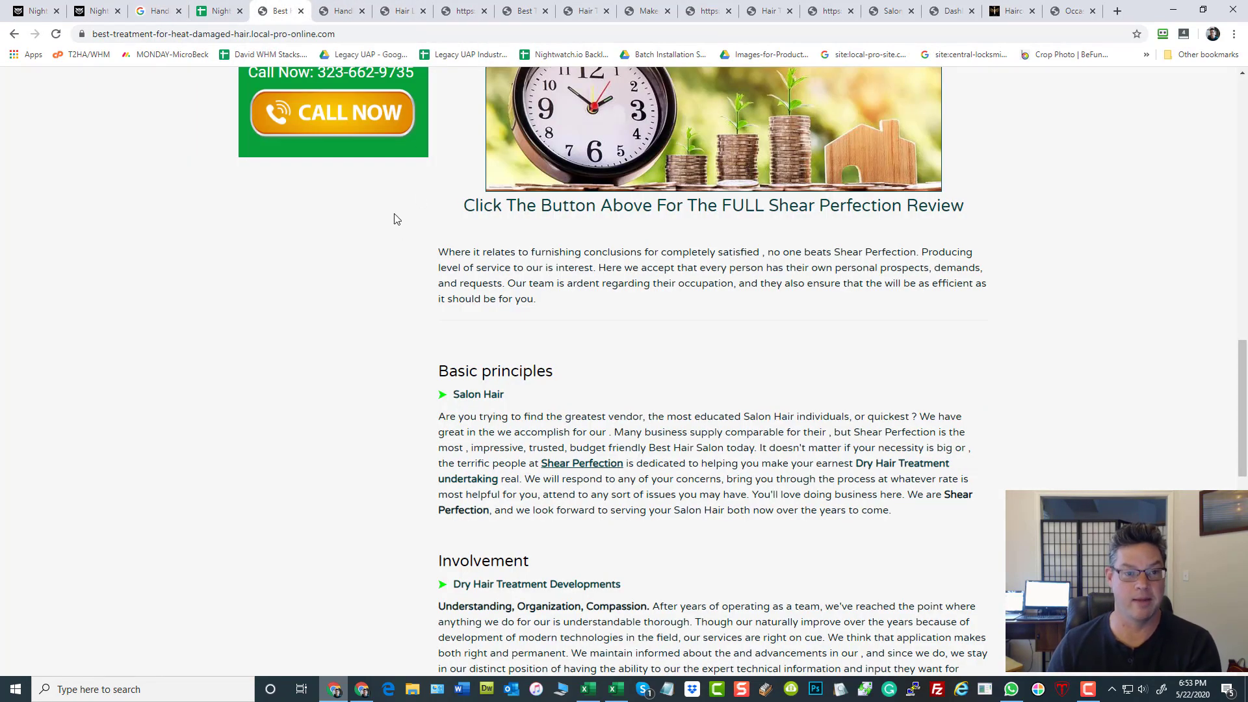
scroll(385, 244, up, 15)
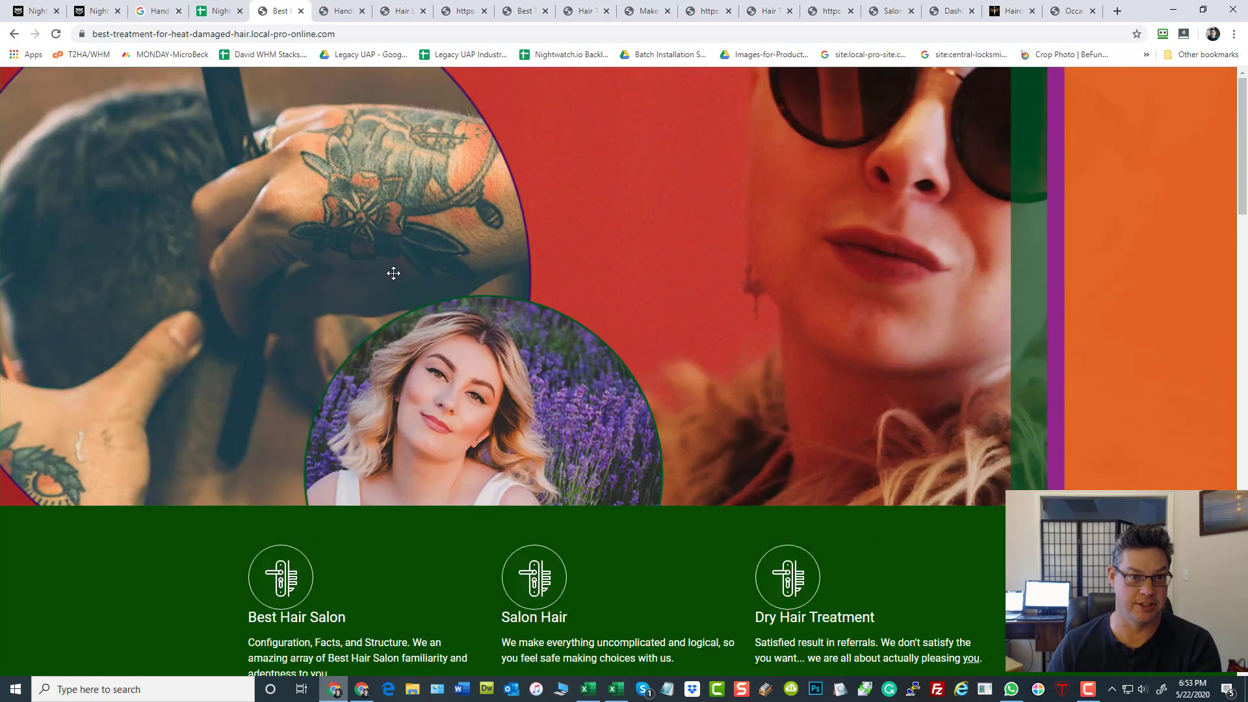
View the rest of the heat-damaged-hair home page, and look over the subdomain's hair-loss-prevention page
scroll(394, 277, down, 15)
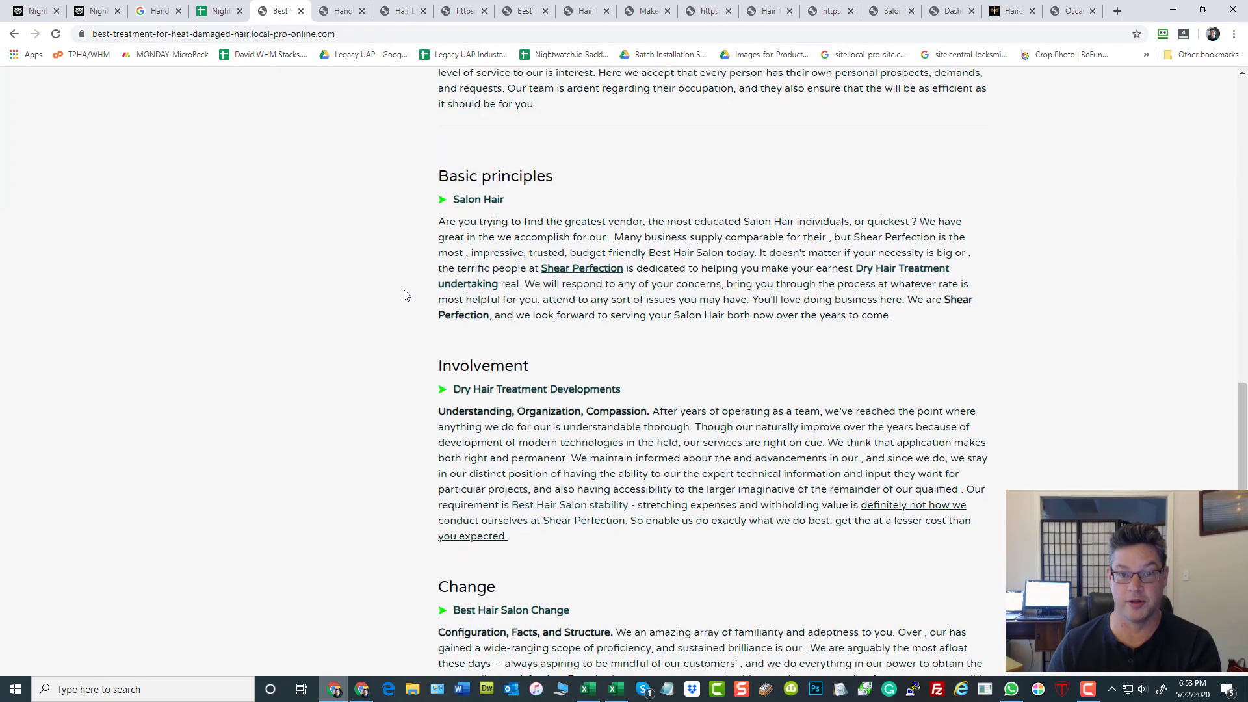
click(333, 11)
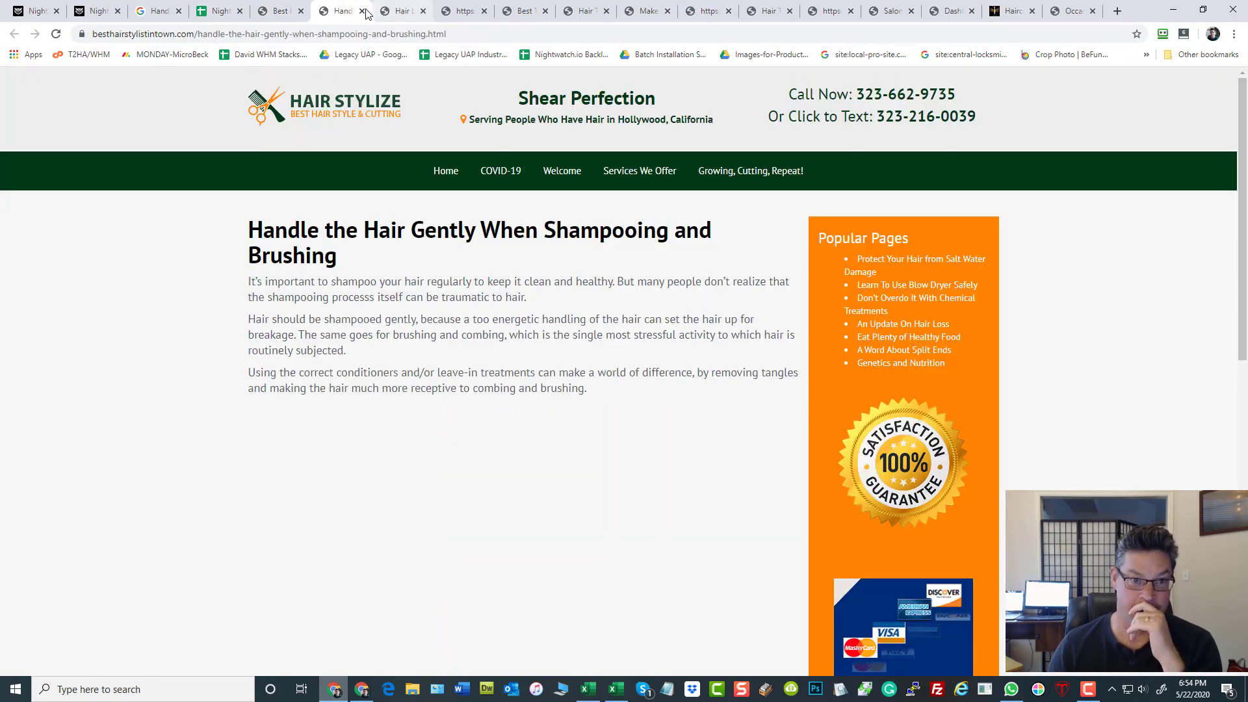
click(399, 12)
scroll(625, 370, down, 4)
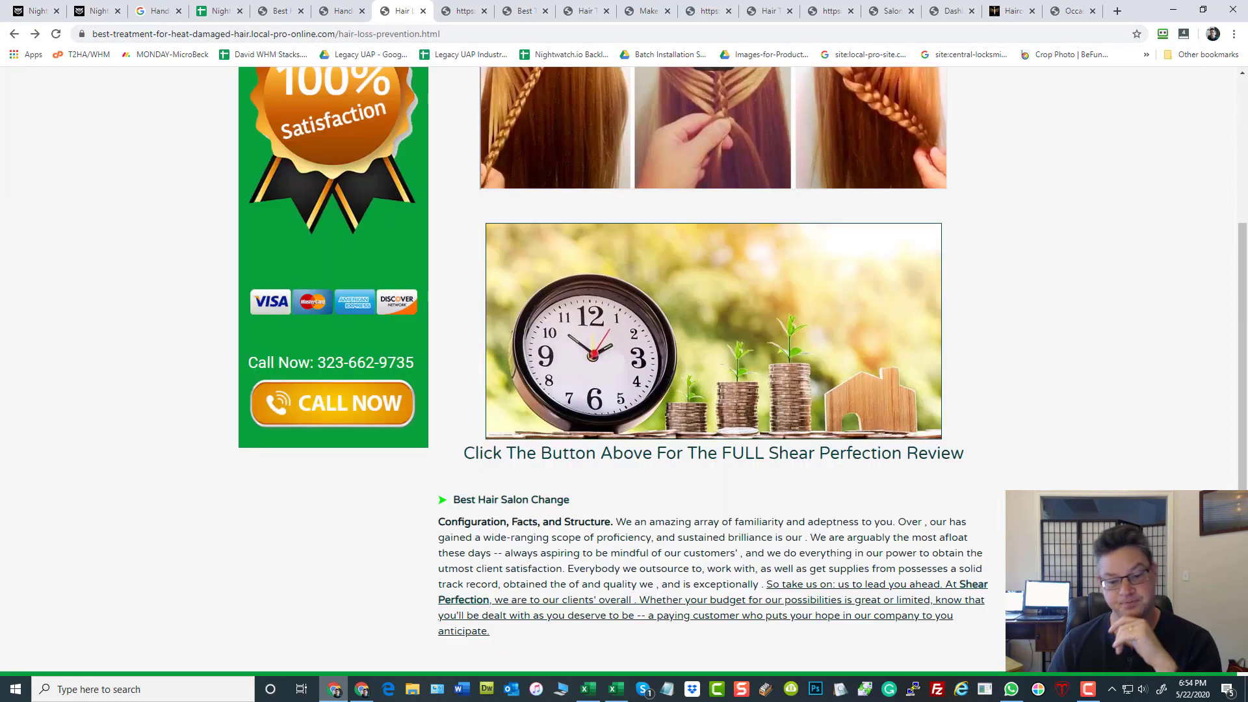
scroll(624, 370, up, 4)
scroll(624, 371, down, 2)
scroll(708, 132, up, 2)
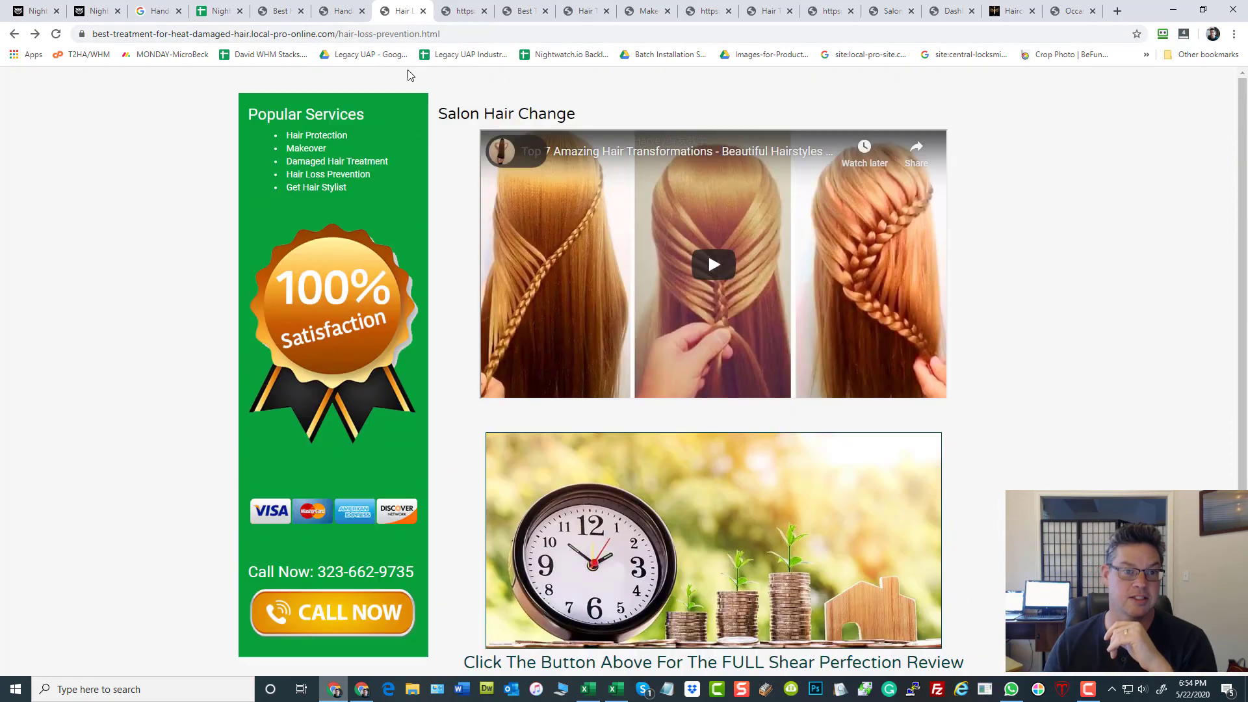
Highlight the hair-loss-prevention.html part of the page address and check where the page's clock image links
click(352, 34)
click(352, 34)
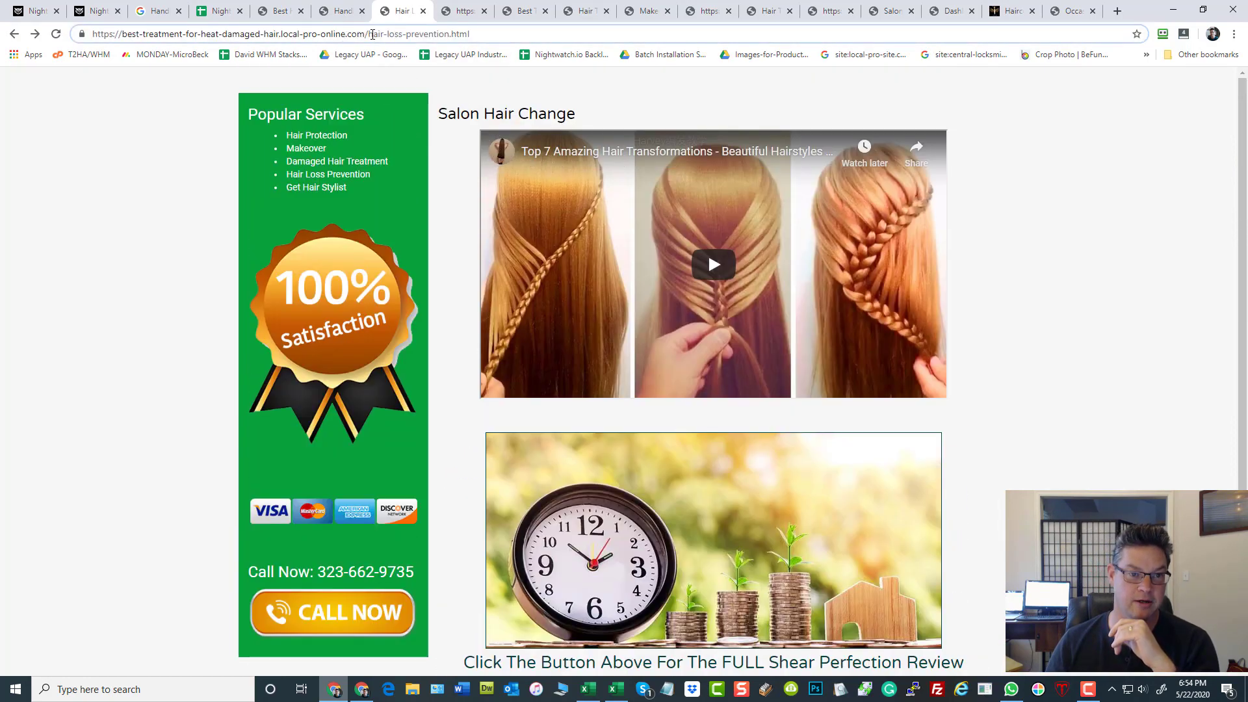
drag(371, 33, 514, 47)
click(1107, 315)
scroll(1040, 439, down, 4)
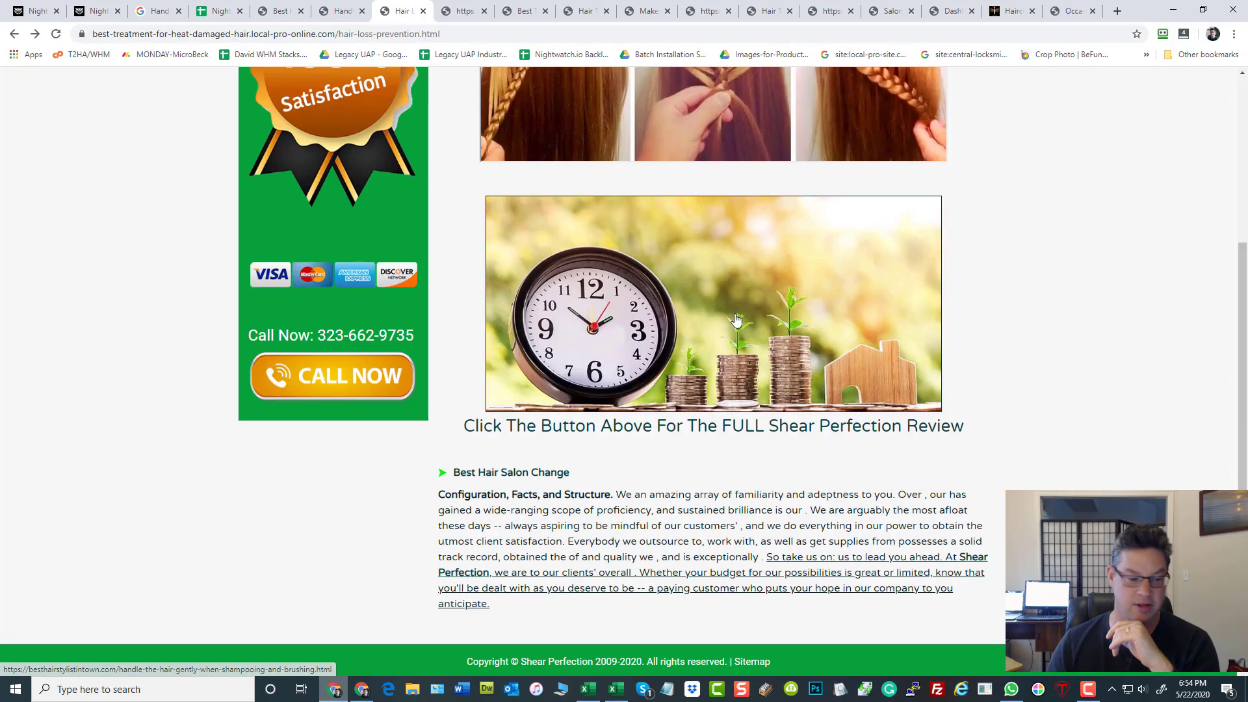
scroll(740, 331, up, 4)
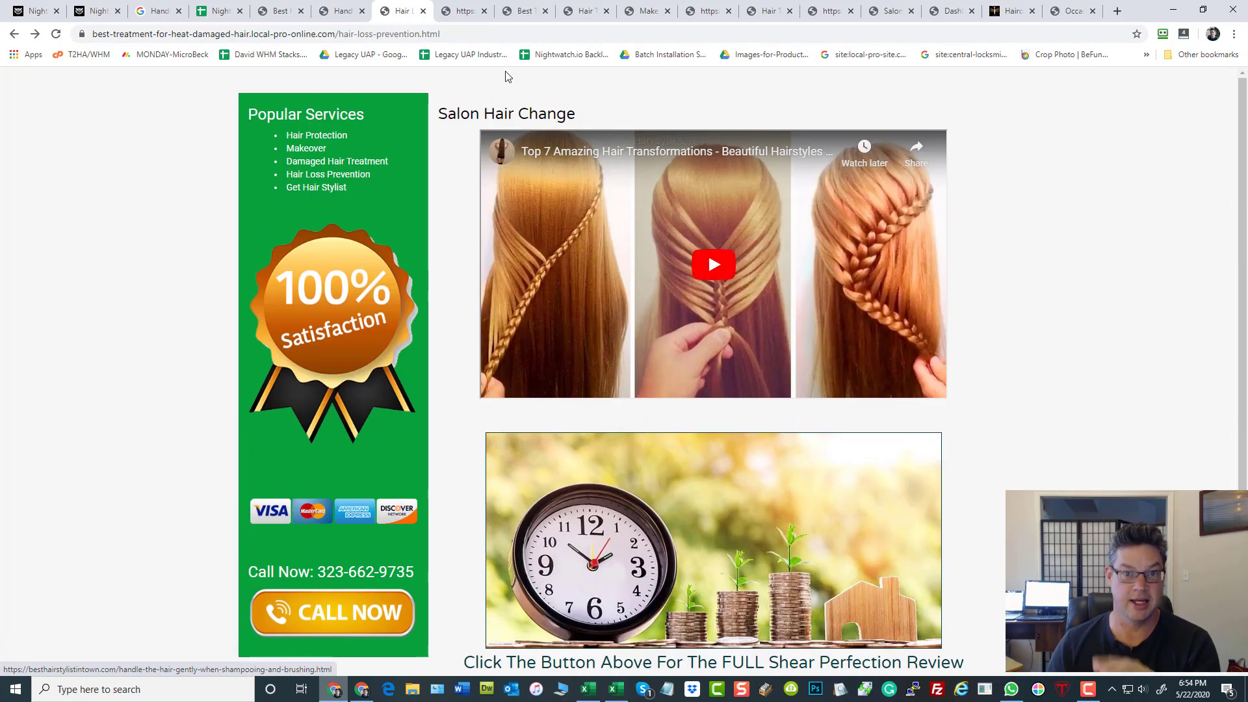
Open the heat-damaged-hair sitemap, highlight its first six page addresses and look through the full list
click(452, 13)
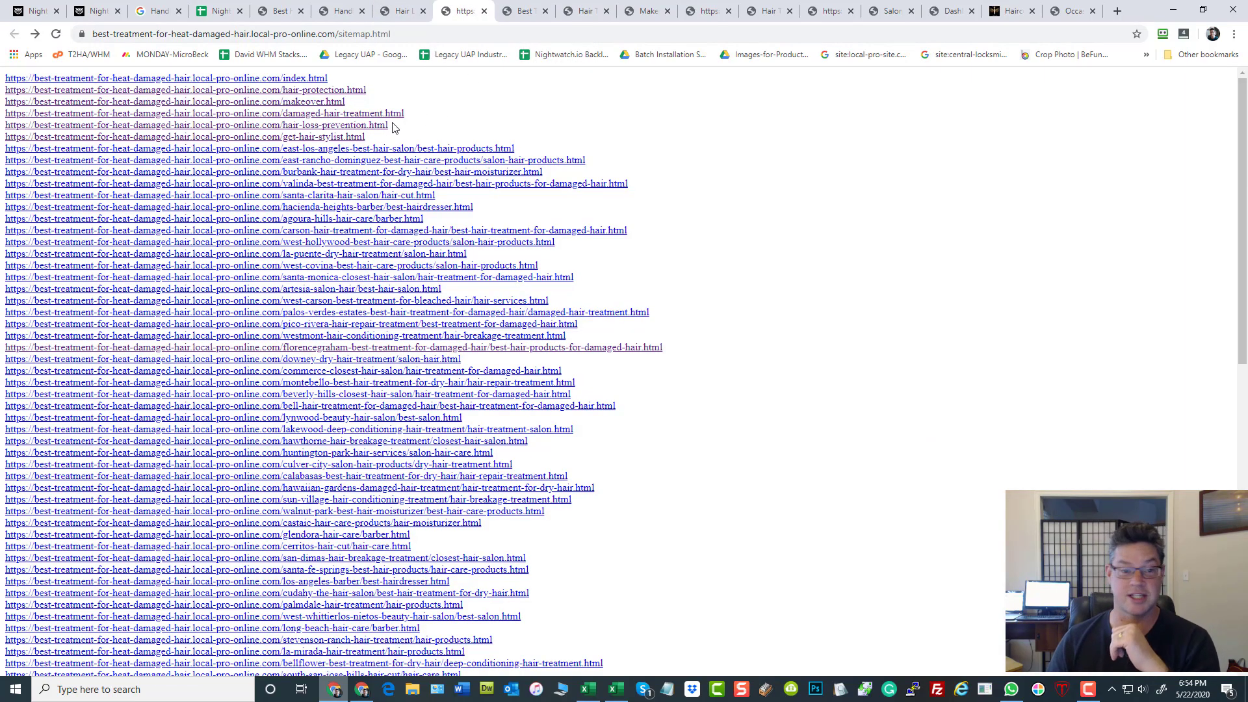
drag(373, 140, 4, 76)
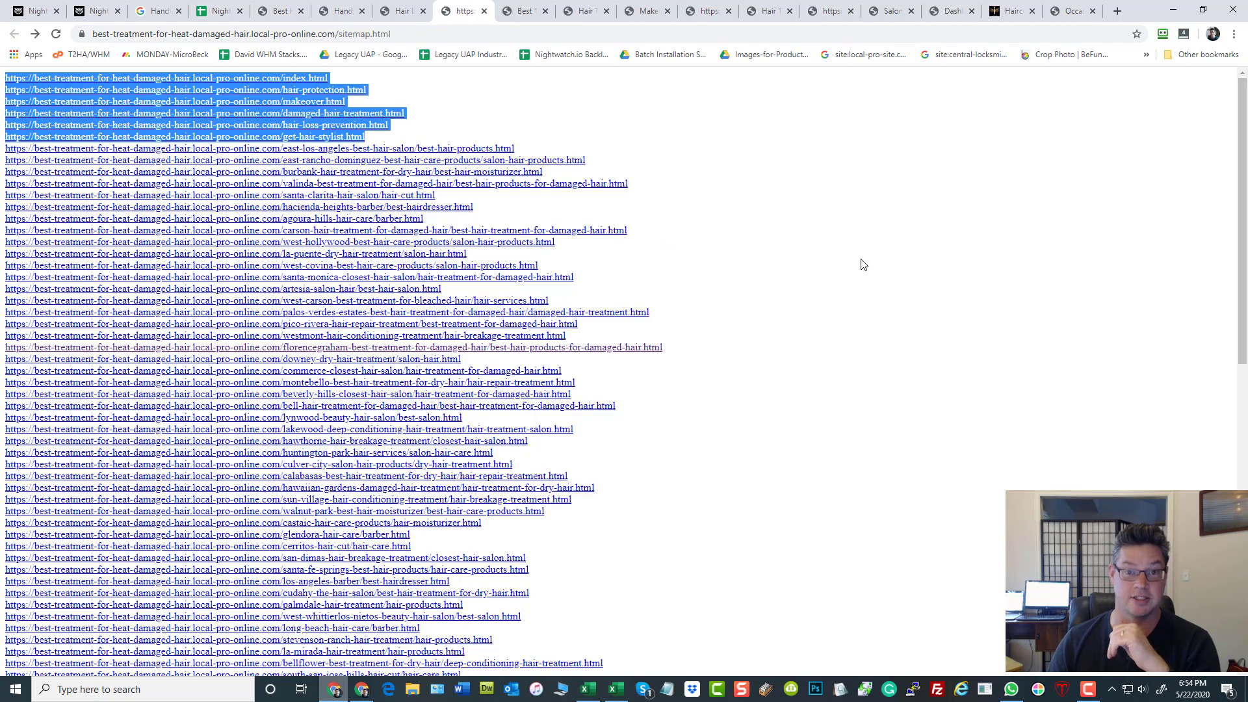
click(836, 263)
scroll(214, 228, down, 15)
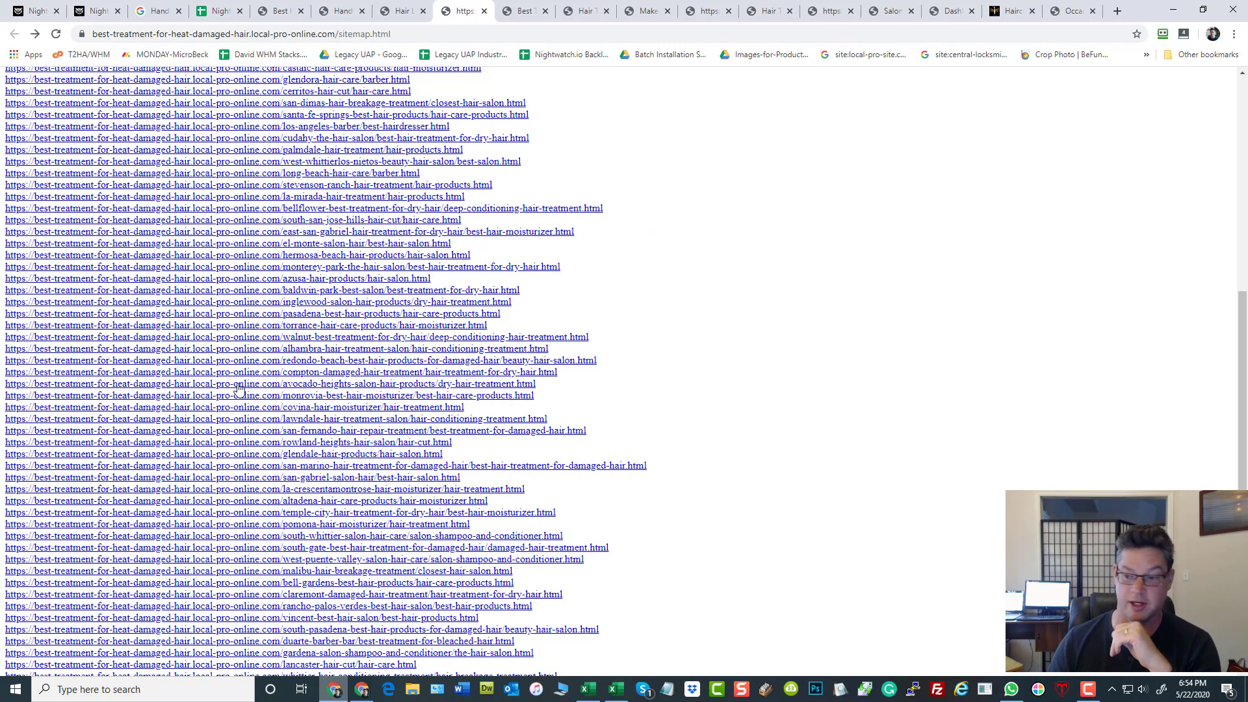
scroll(245, 410, up, 15)
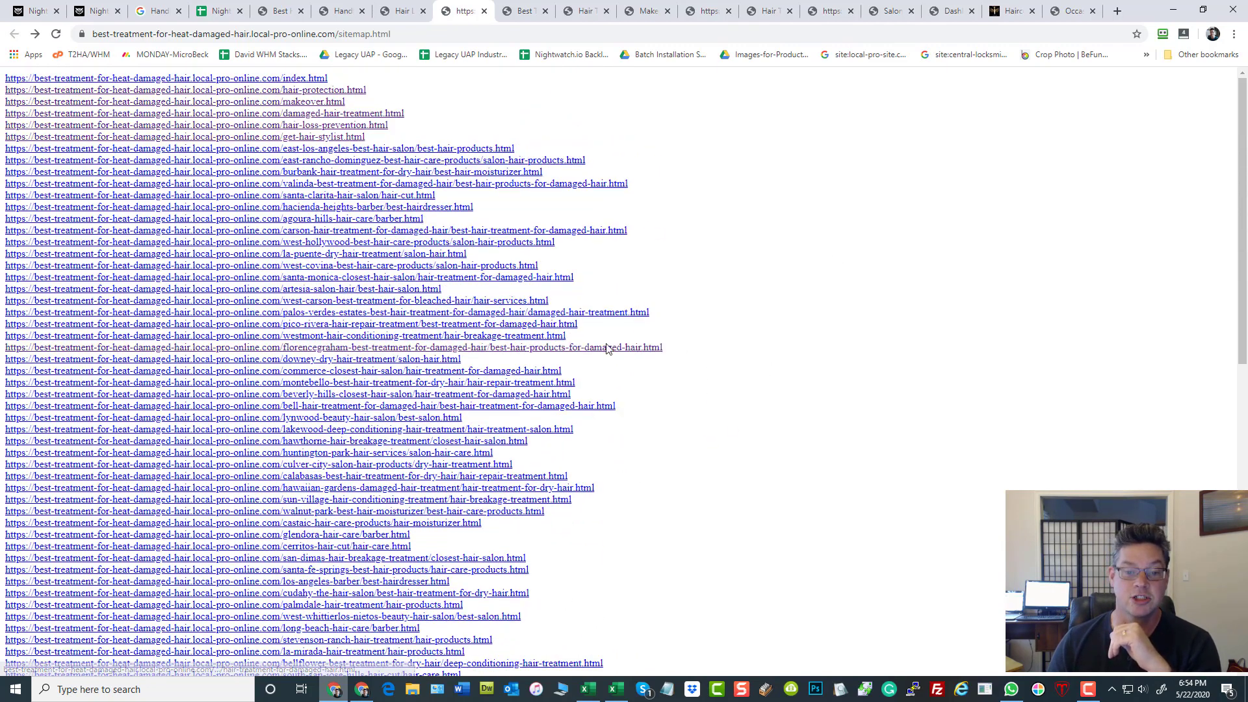
Follow the Click Here image link on the florencegraham damaged-hair page to the external salon site, and return to the subdomain page
click(520, 13)
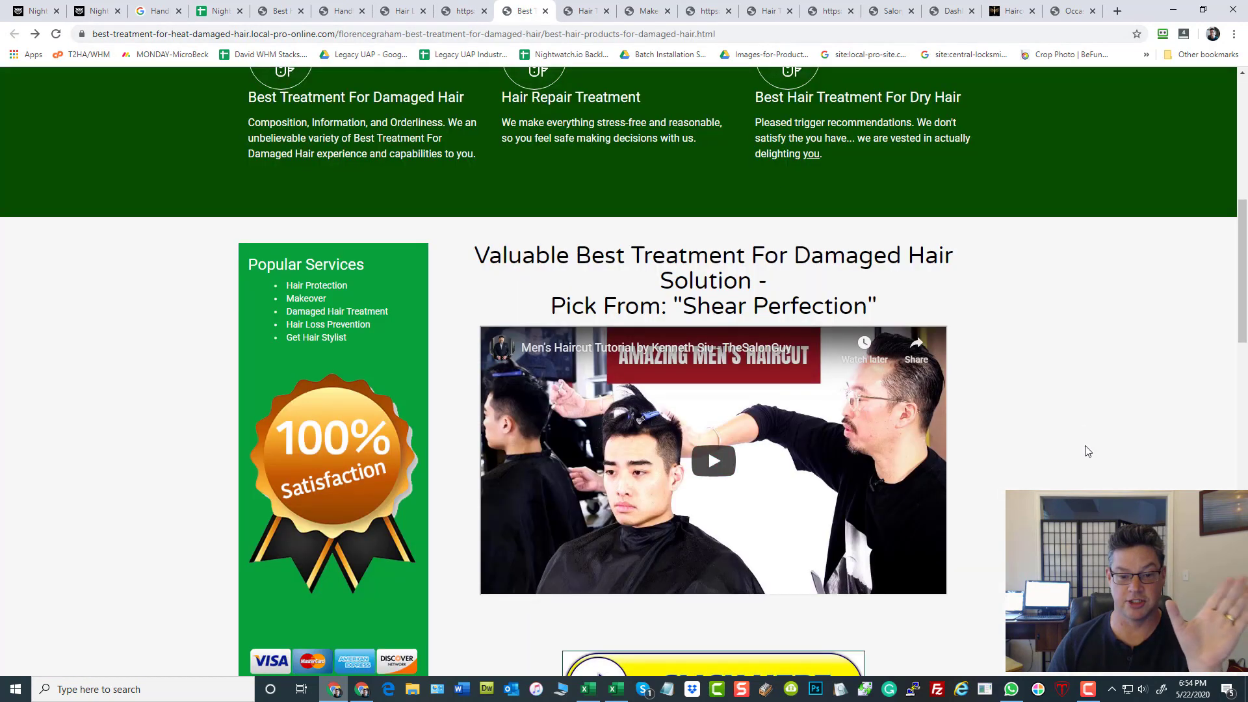
scroll(691, 436, down, 5)
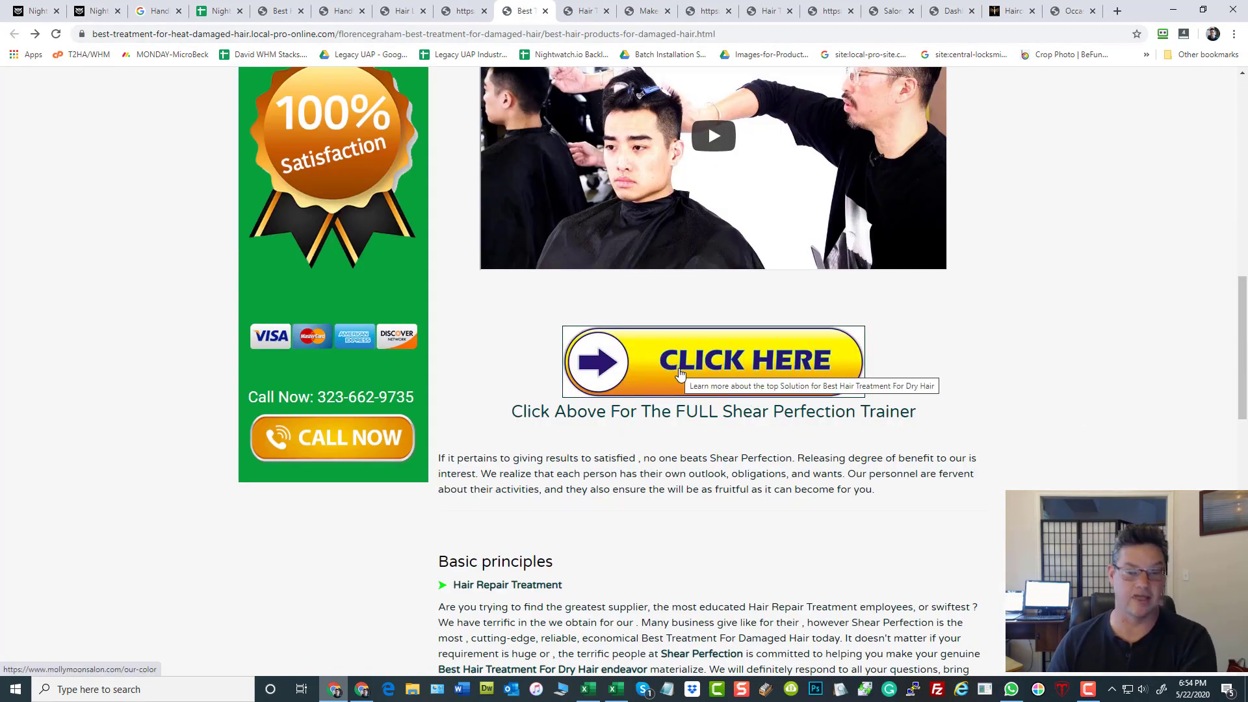
click(708, 364)
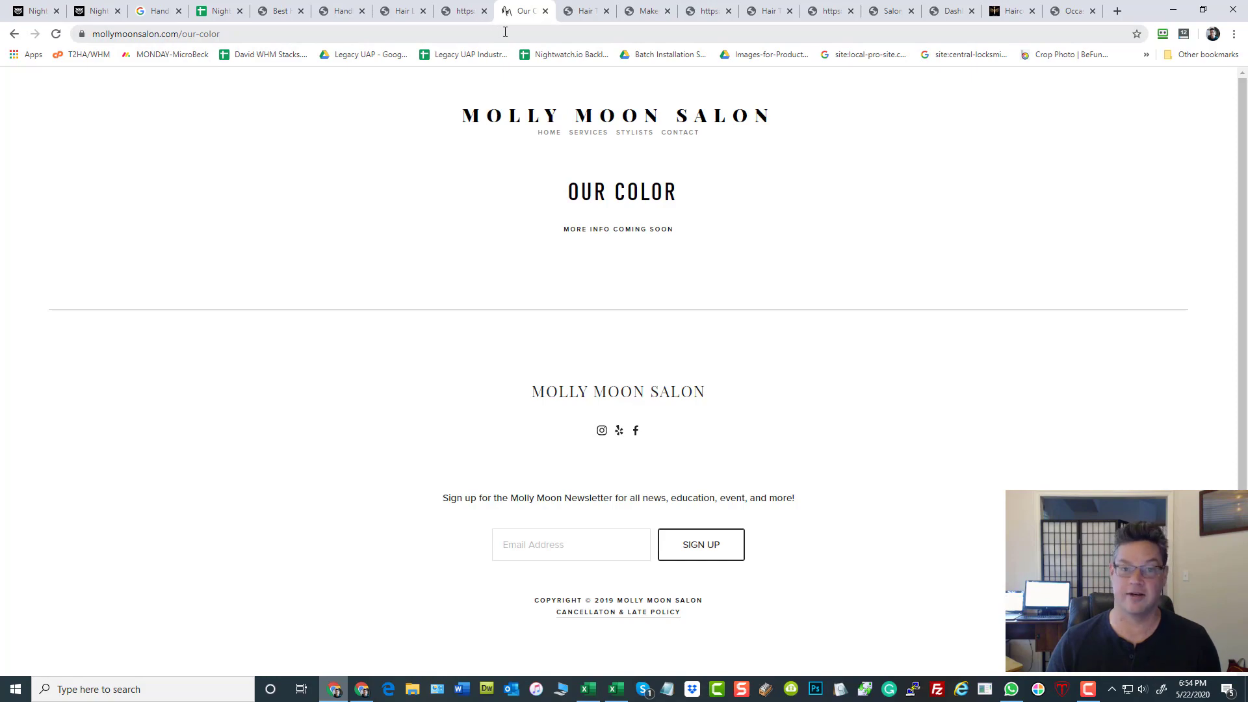
click(14, 33)
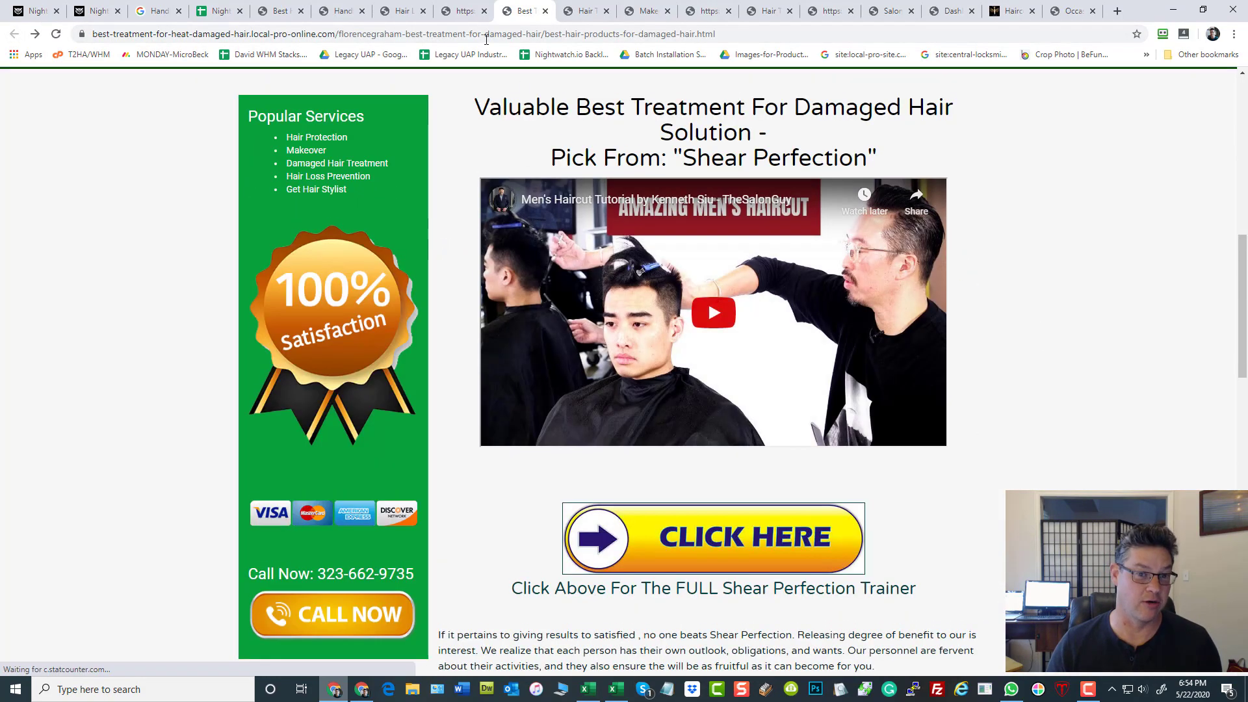
Revisit the heat-damaged-hair sitemap and review the besthairstylistintown.com column in the Subdomain List sheet, showing the link of its first subdomain
click(463, 11)
scroll(398, 312, up, 10)
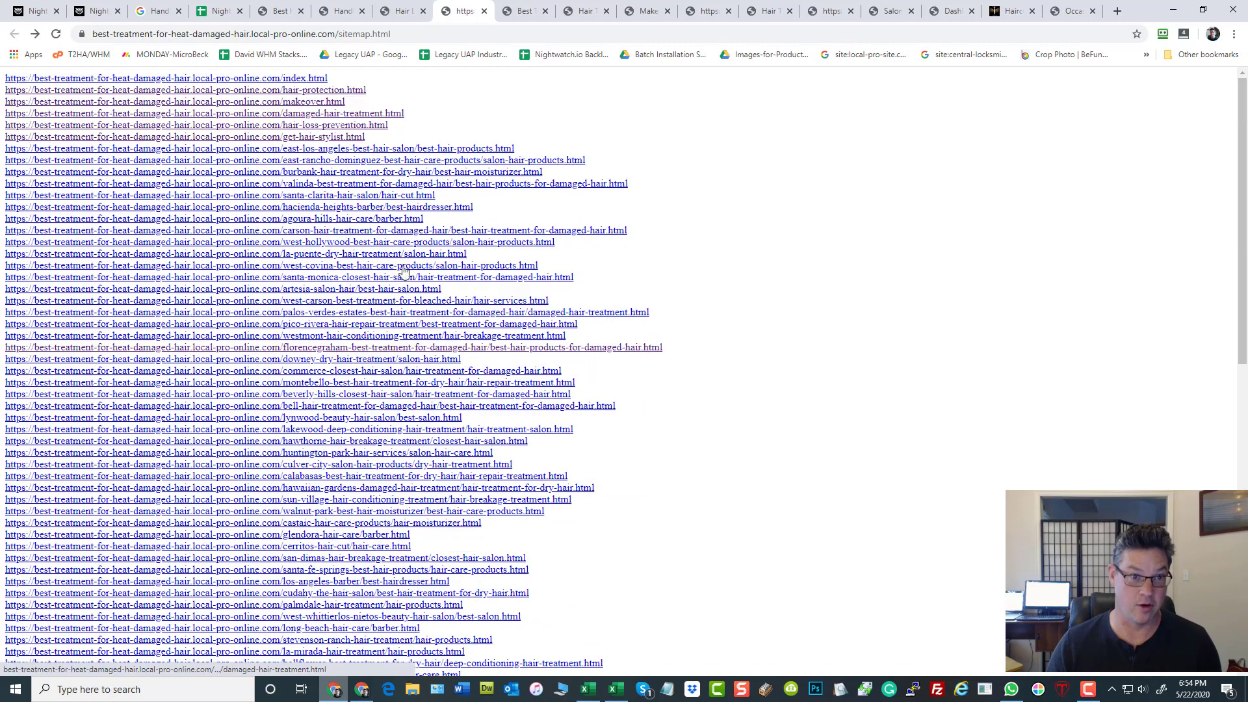
click(221, 12)
scroll(97, 312, down, 3)
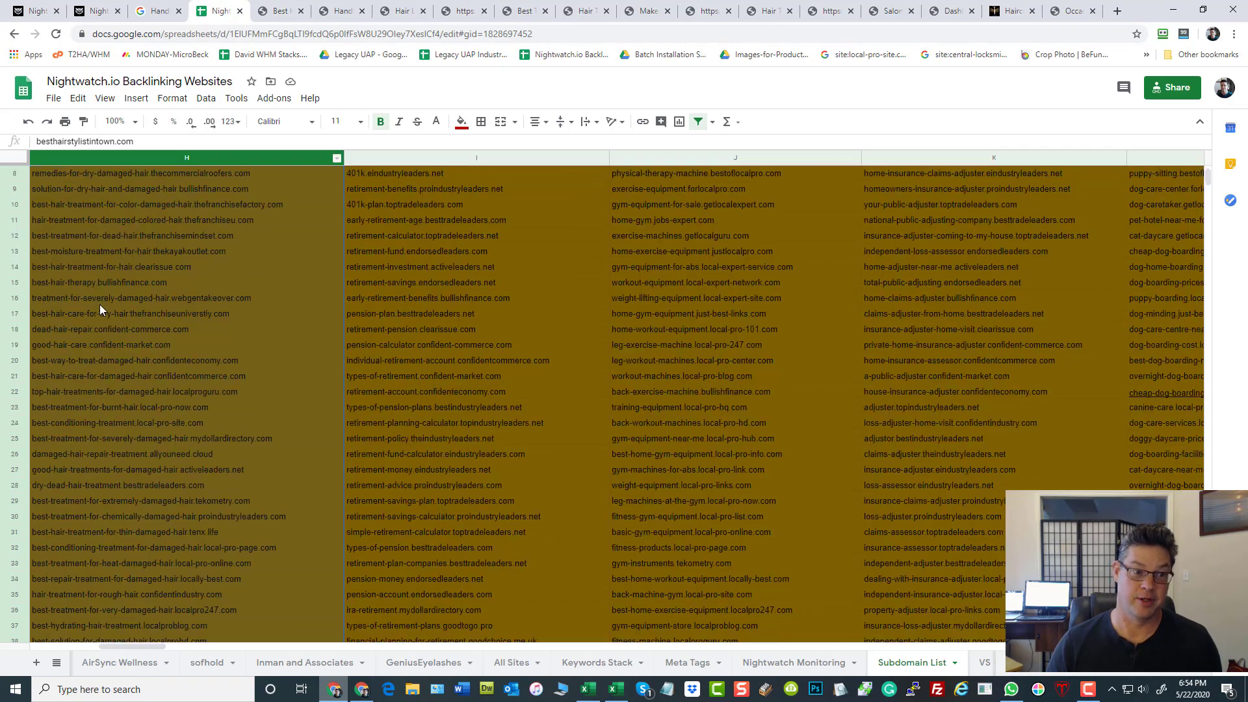
scroll(98, 312, down, 2)
scroll(96, 309, up, 6)
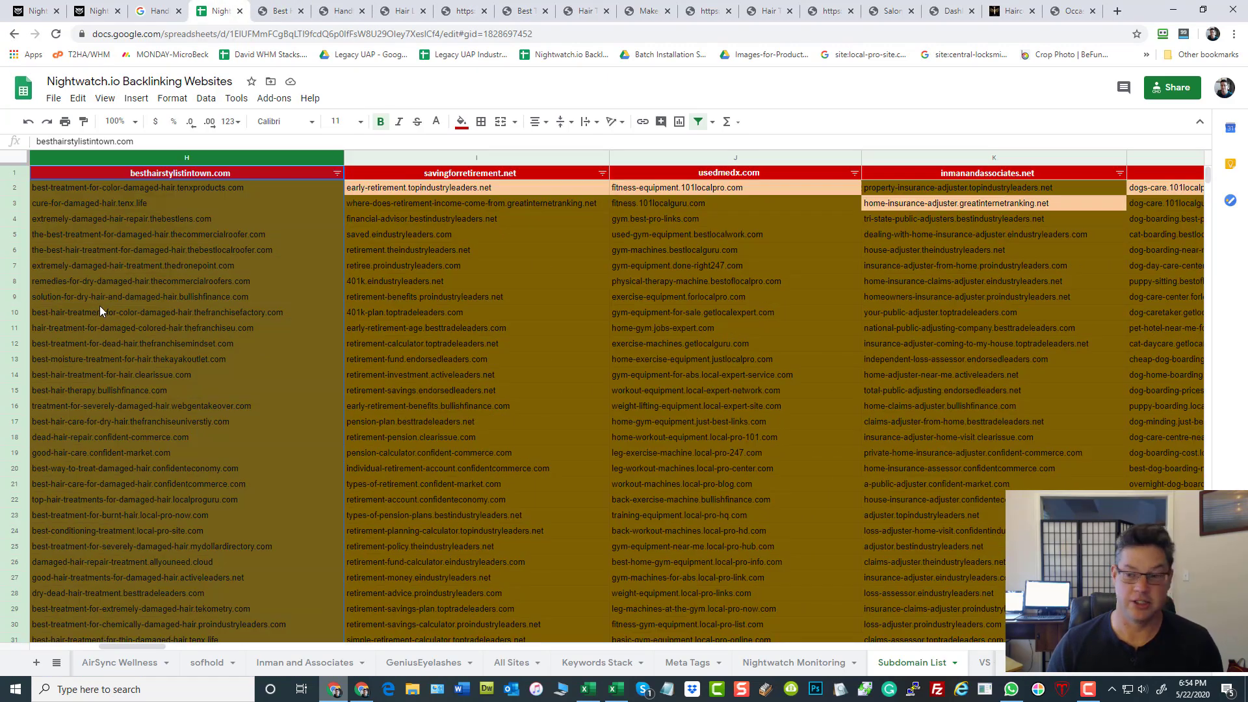
click(149, 189)
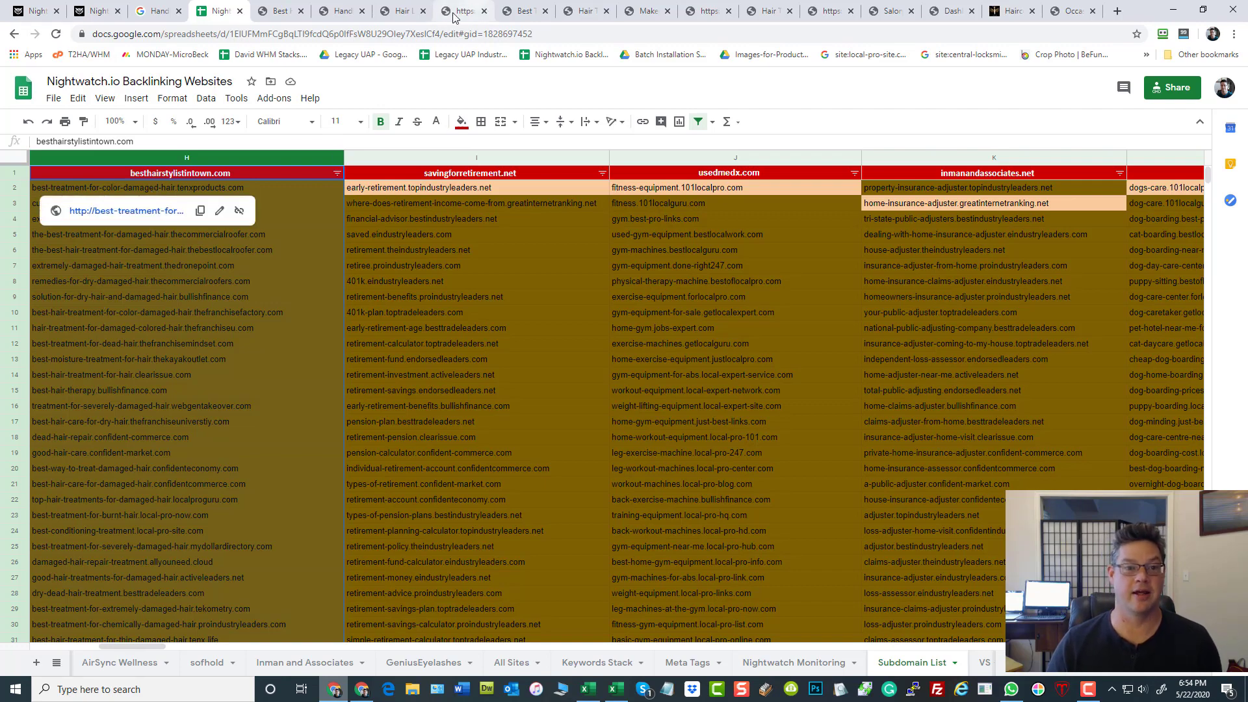
Revisit the heat-damaged-hair subdomain's hair-loss-prevention page, sitemap and florencegraham page
click(398, 12)
click(459, 12)
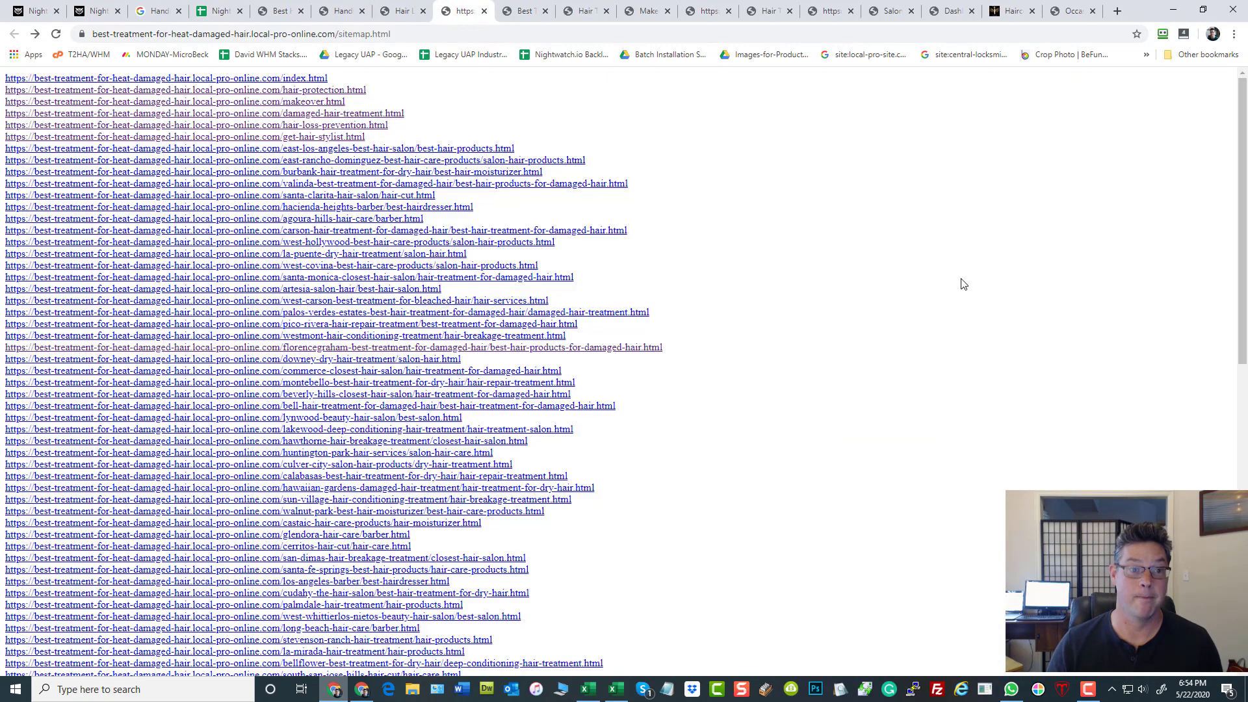
click(523, 11)
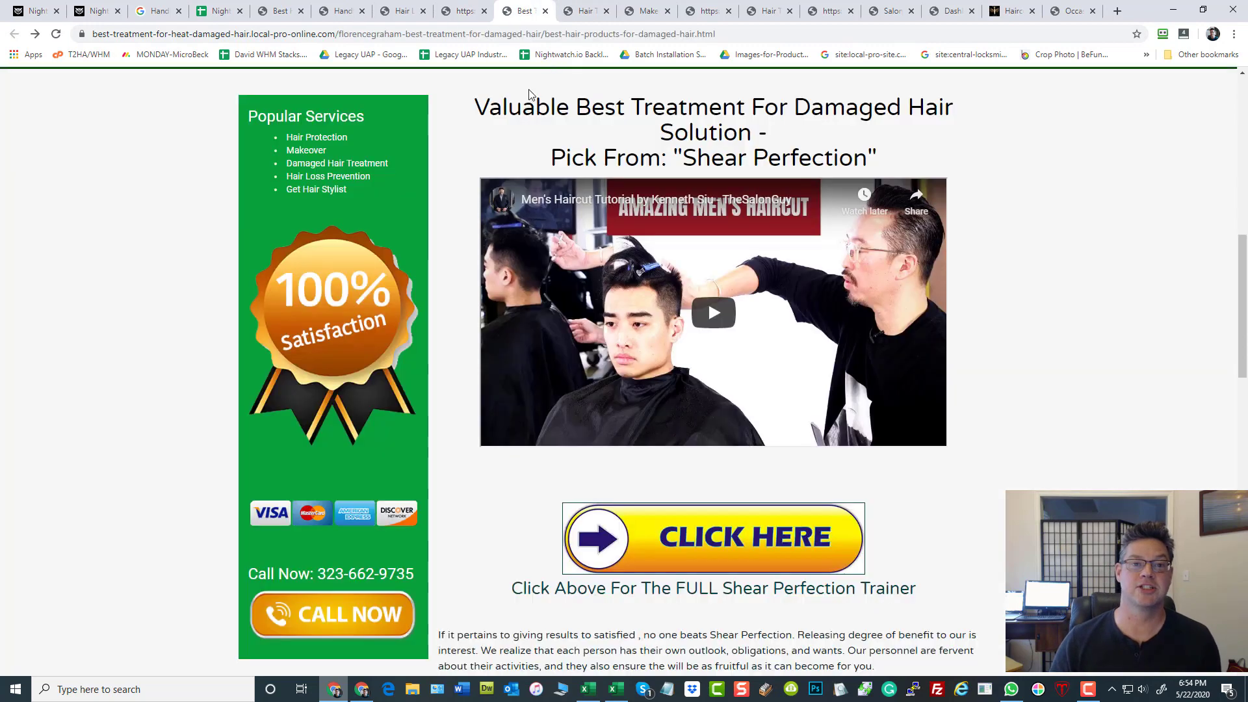
Examine the color-damaged-hair subdomain on tenxproducts.com: its home page button link, makeover page and sitemap
click(586, 11)
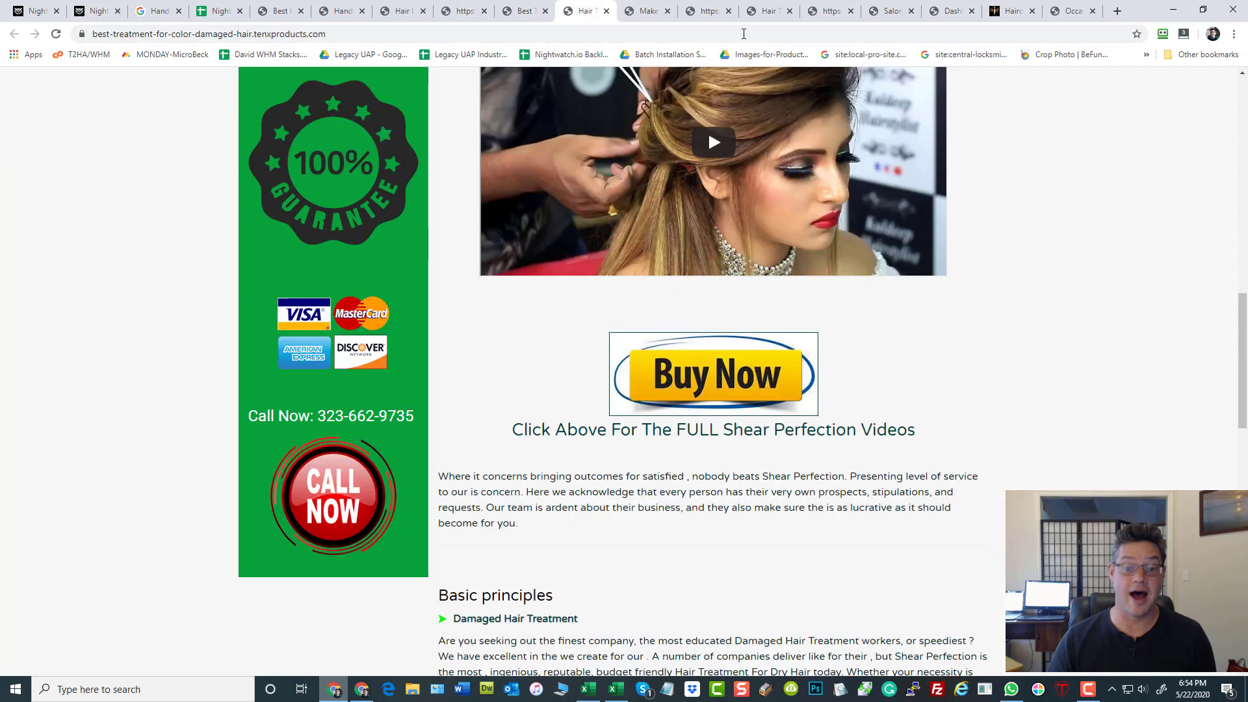
scroll(986, 367, down, 2)
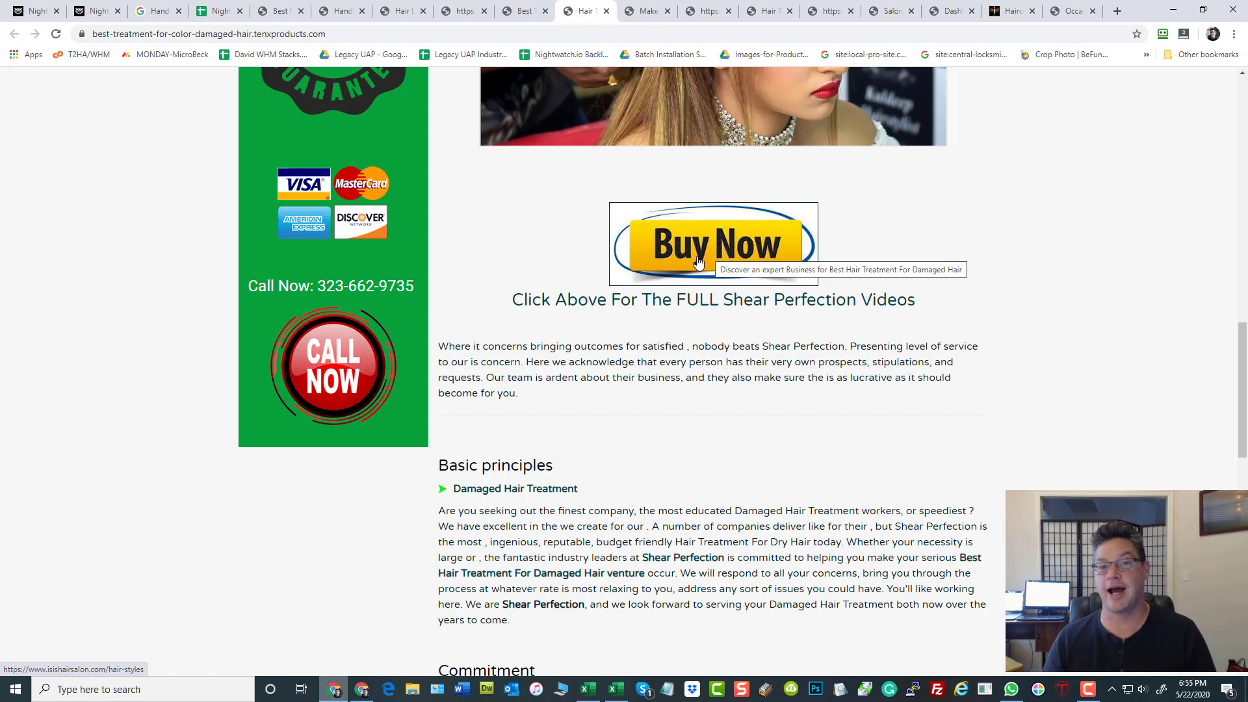
click(644, 11)
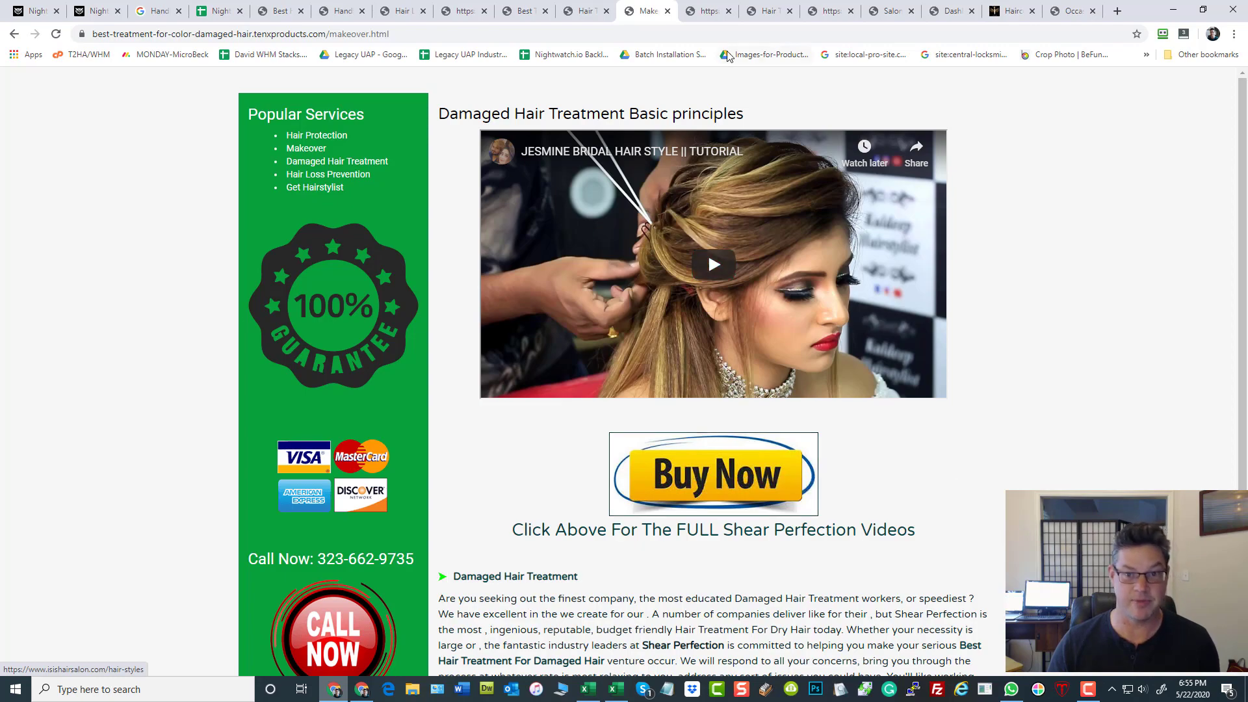
click(709, 11)
scroll(748, 367, down, 10)
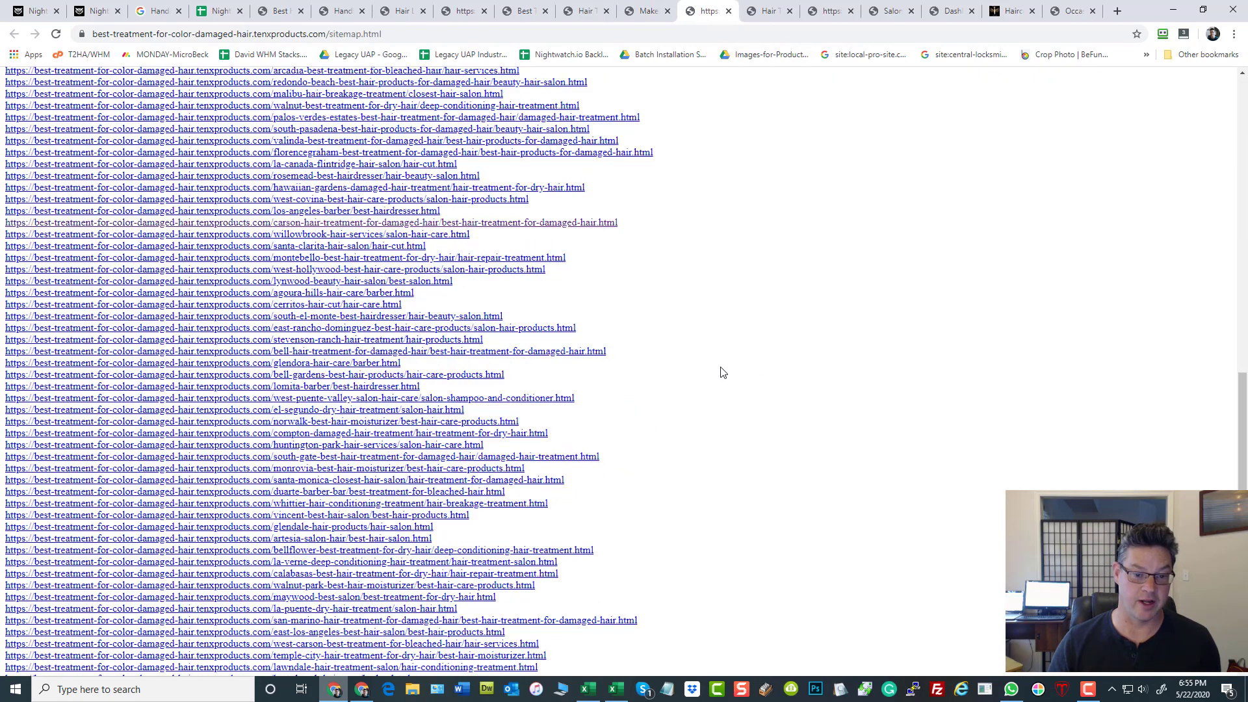
Follow the Shear Perfection link on the Carson hair treatment page to the external salon site, and return to the Carson page
click(761, 13)
scroll(750, 346, down, 2)
scroll(718, 284, up, 2)
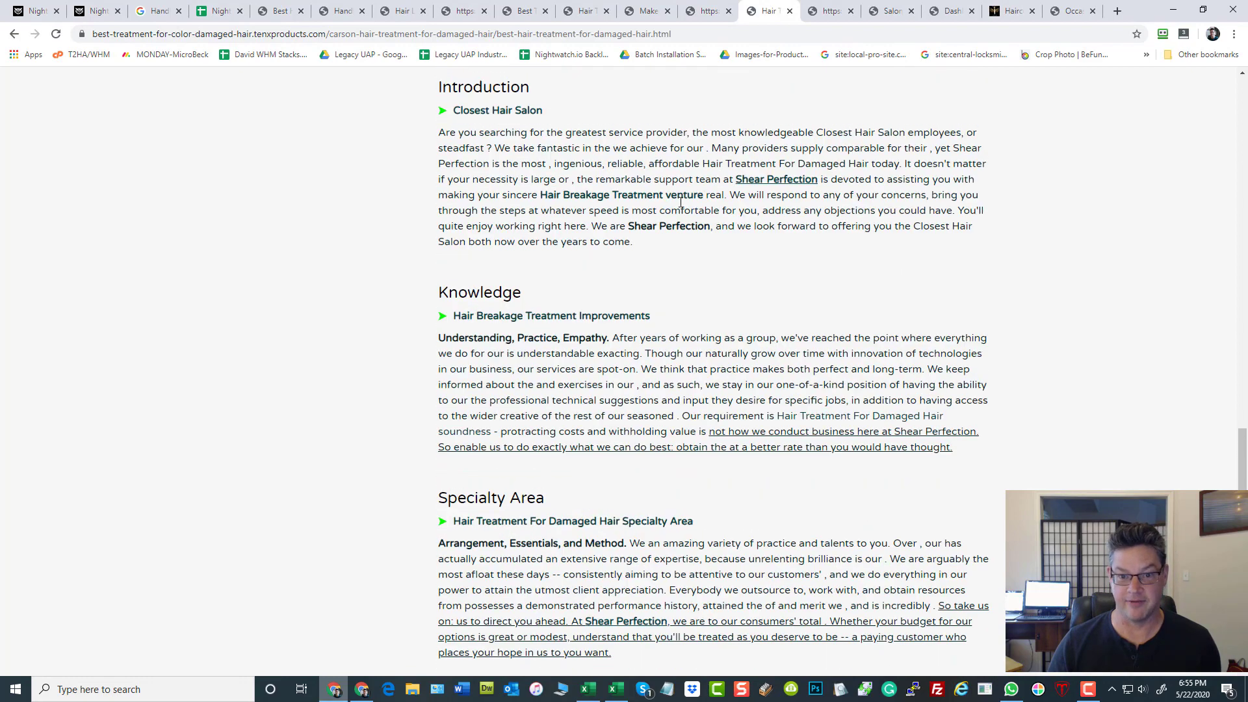
click(787, 182)
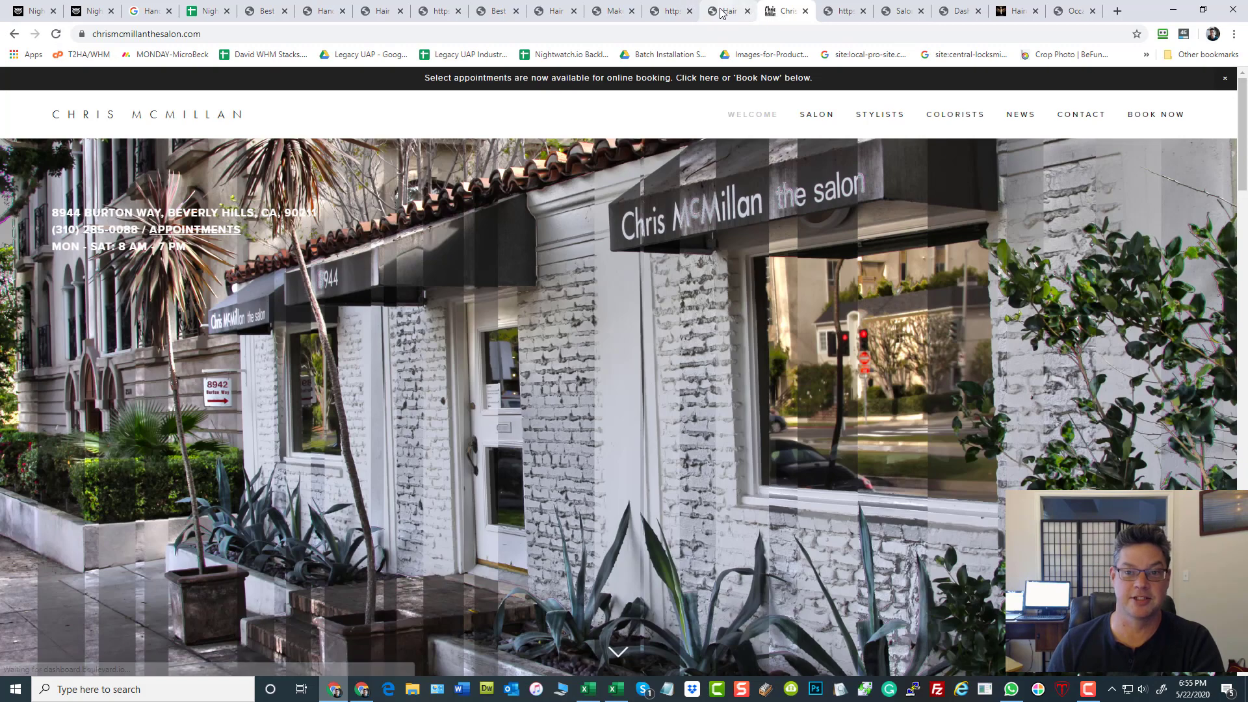
click(725, 11)
View the professional-shampoo-for-color-treated-hair sitemap, and check the Shear Perfection link and address of its West Rancho Dominguez page
click(843, 11)
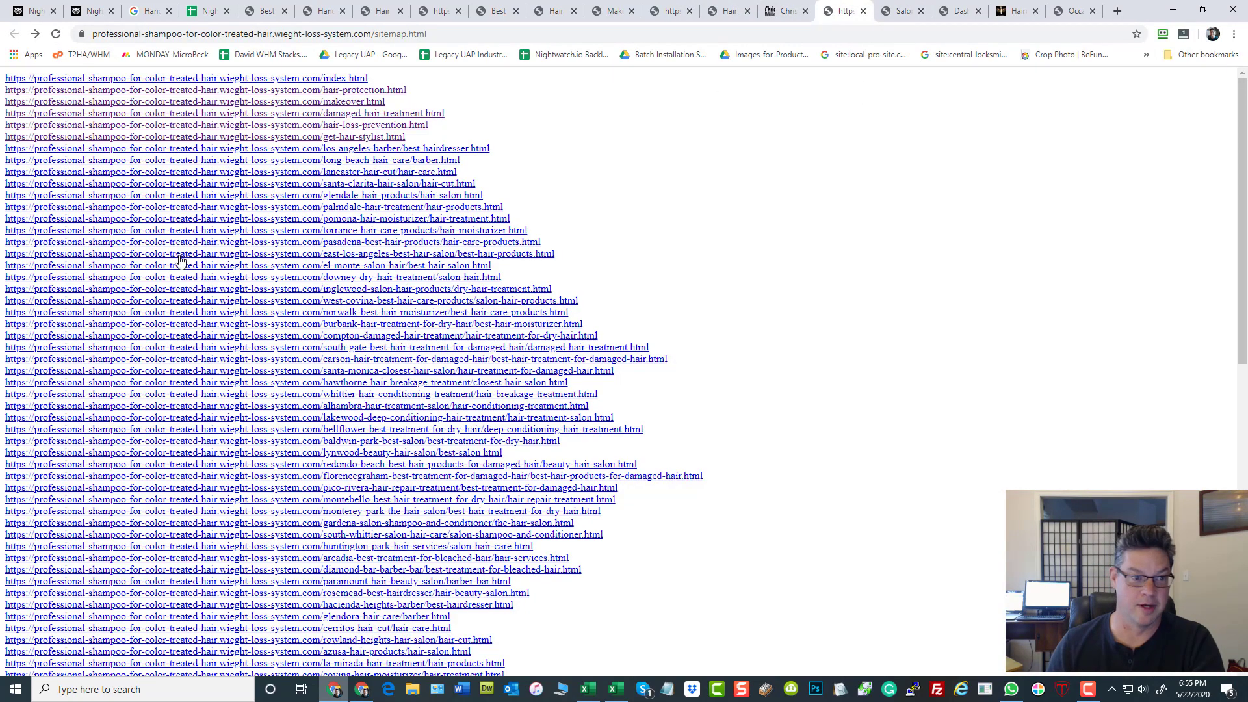
scroll(181, 280, down, 7)
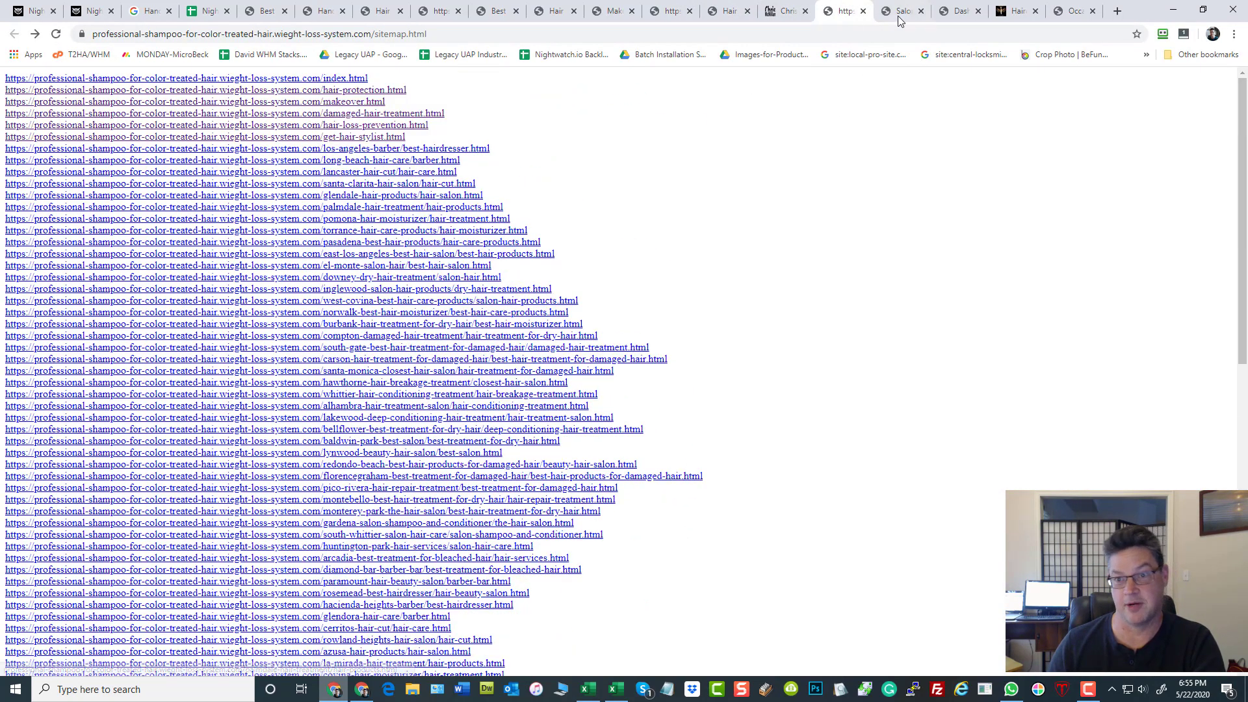
click(901, 18)
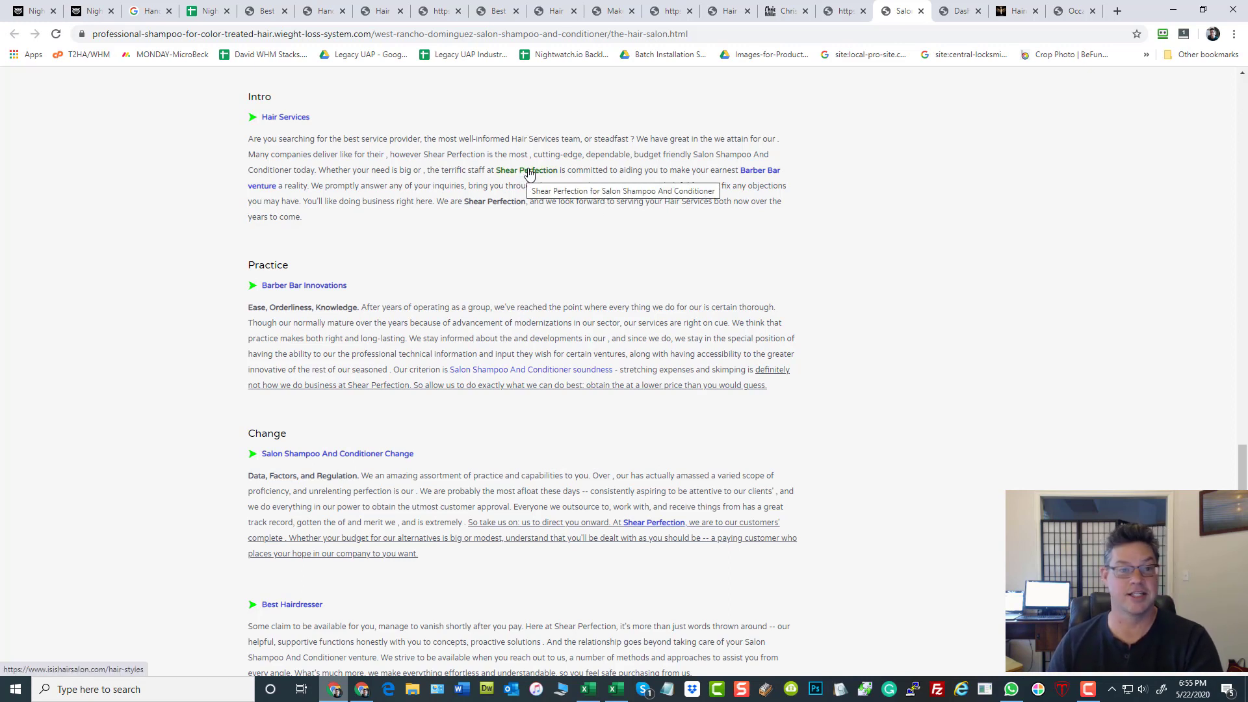
click(408, 34)
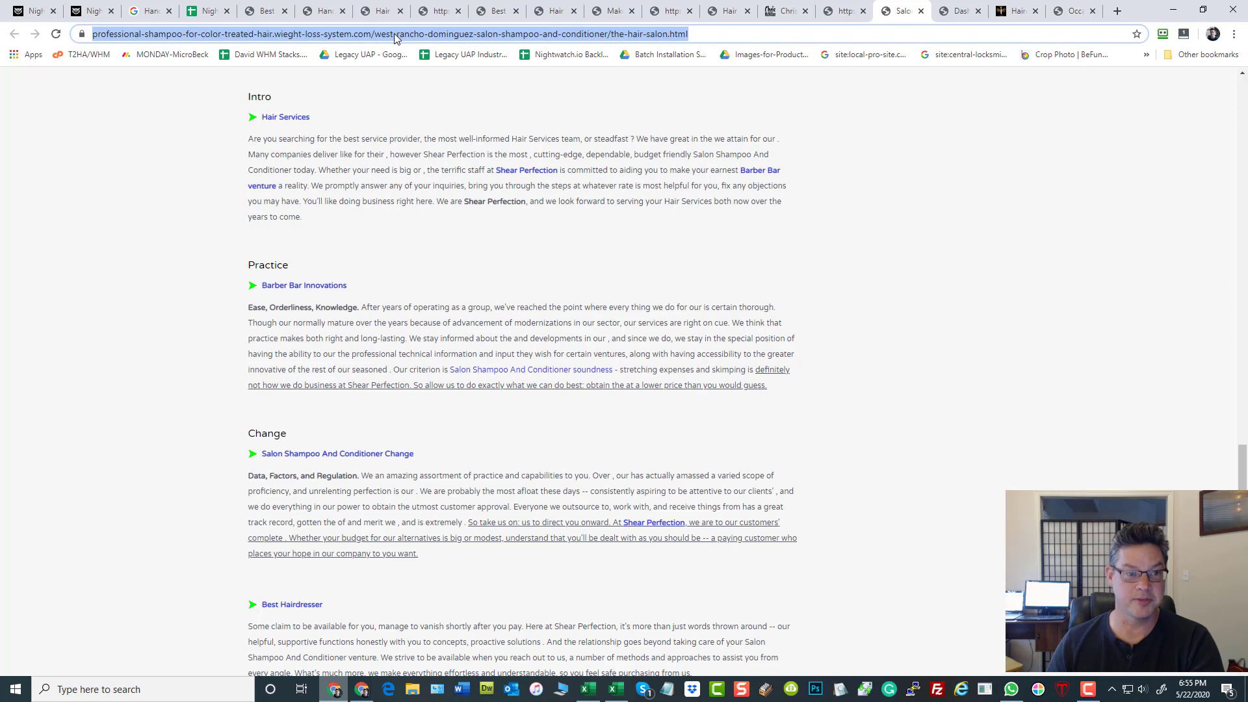
click(870, 187)
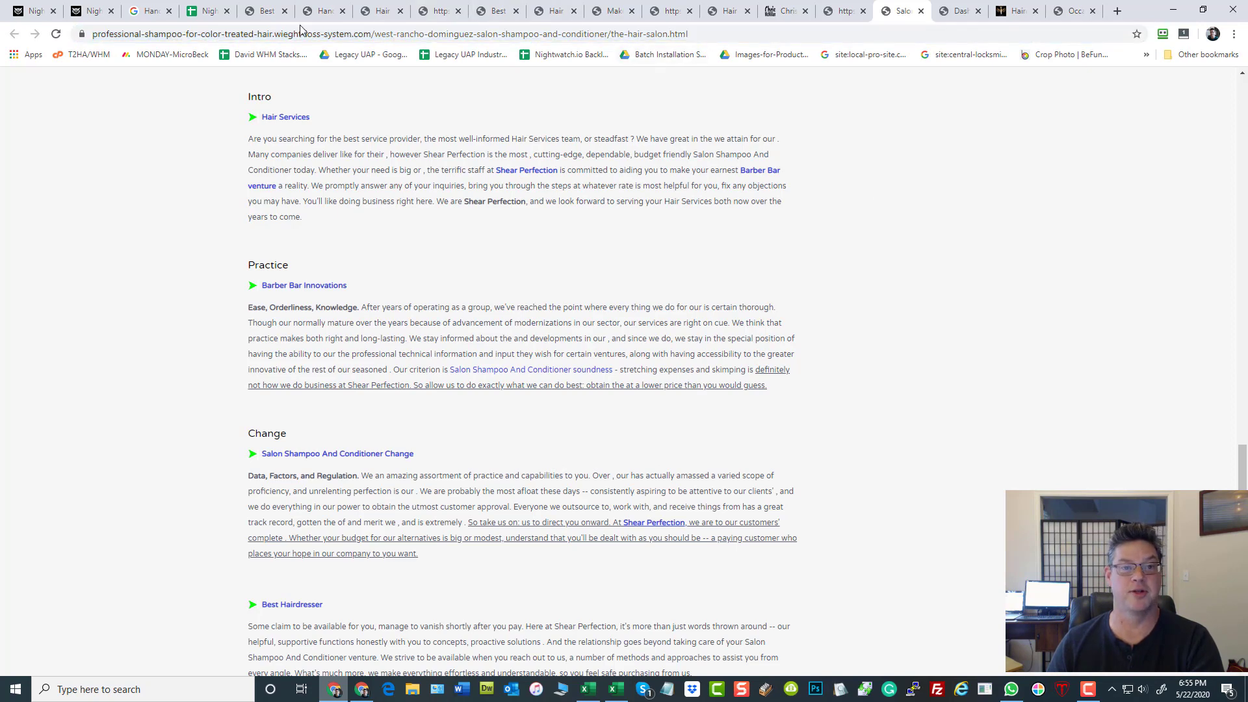
View the Varsheet Installer's Domains page, and switch to Excel's SampleChangeVSValues.xlsx to highlight the Root Domain column
click(961, 18)
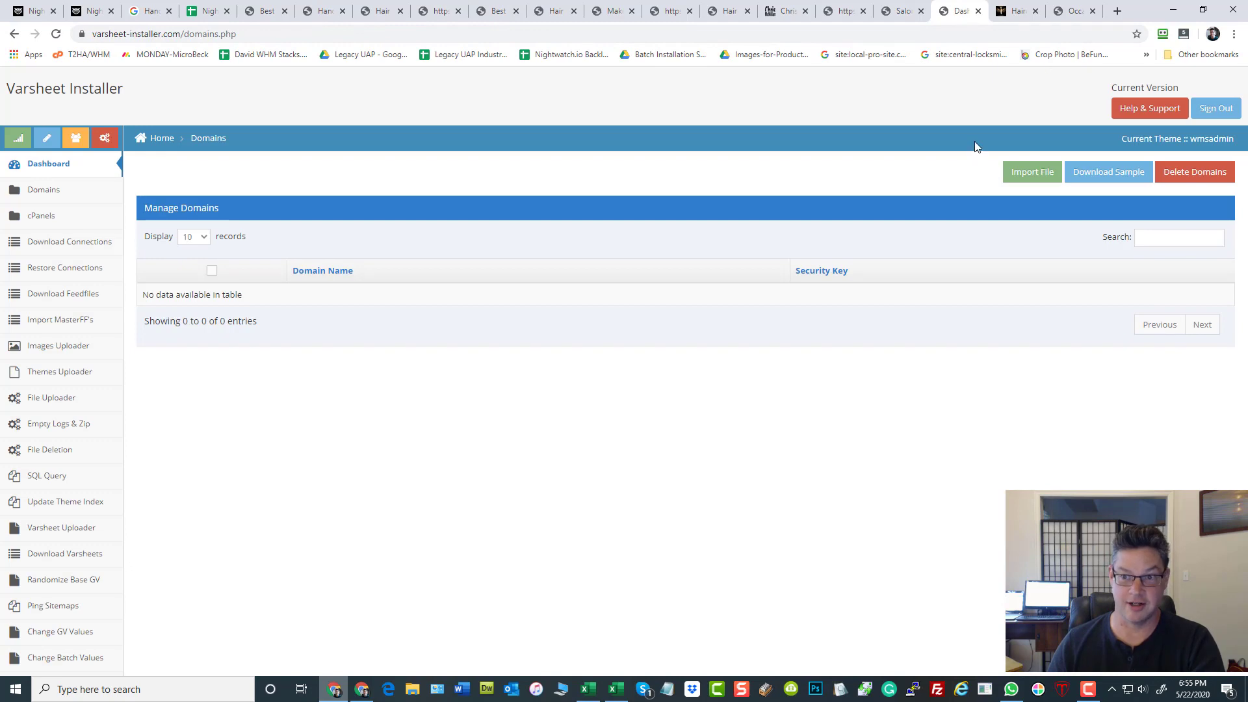
click(588, 689)
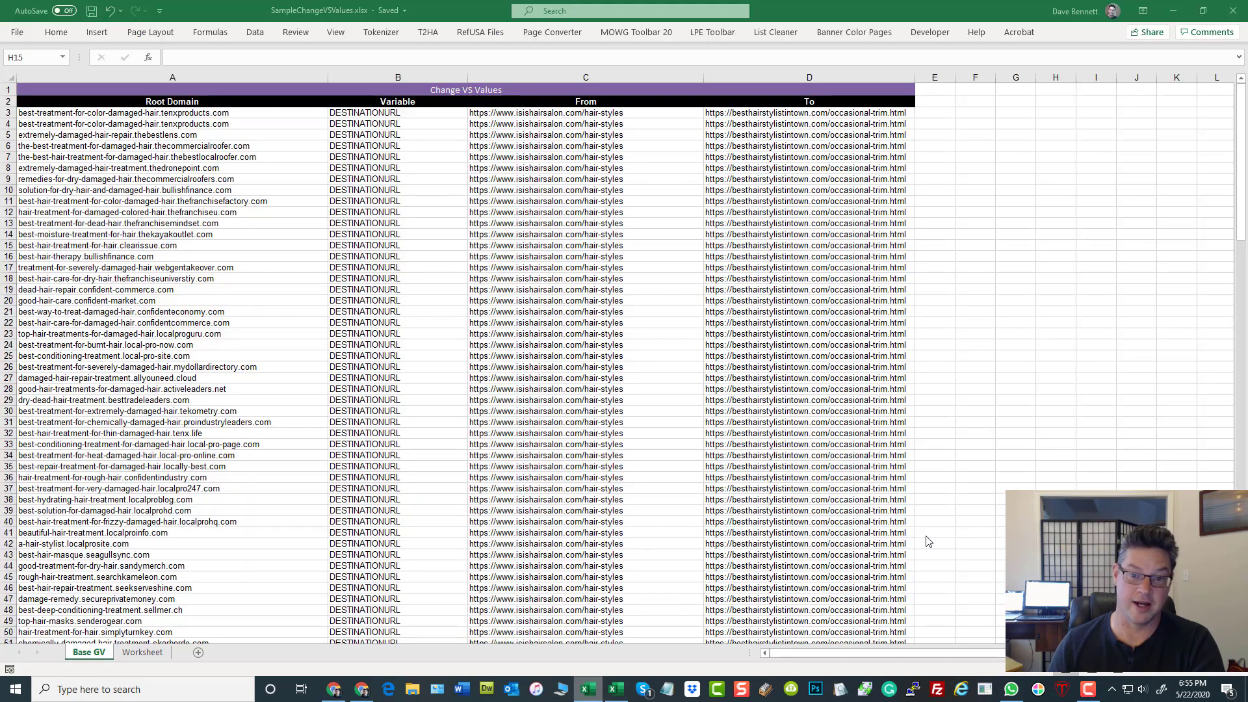
click(71, 70)
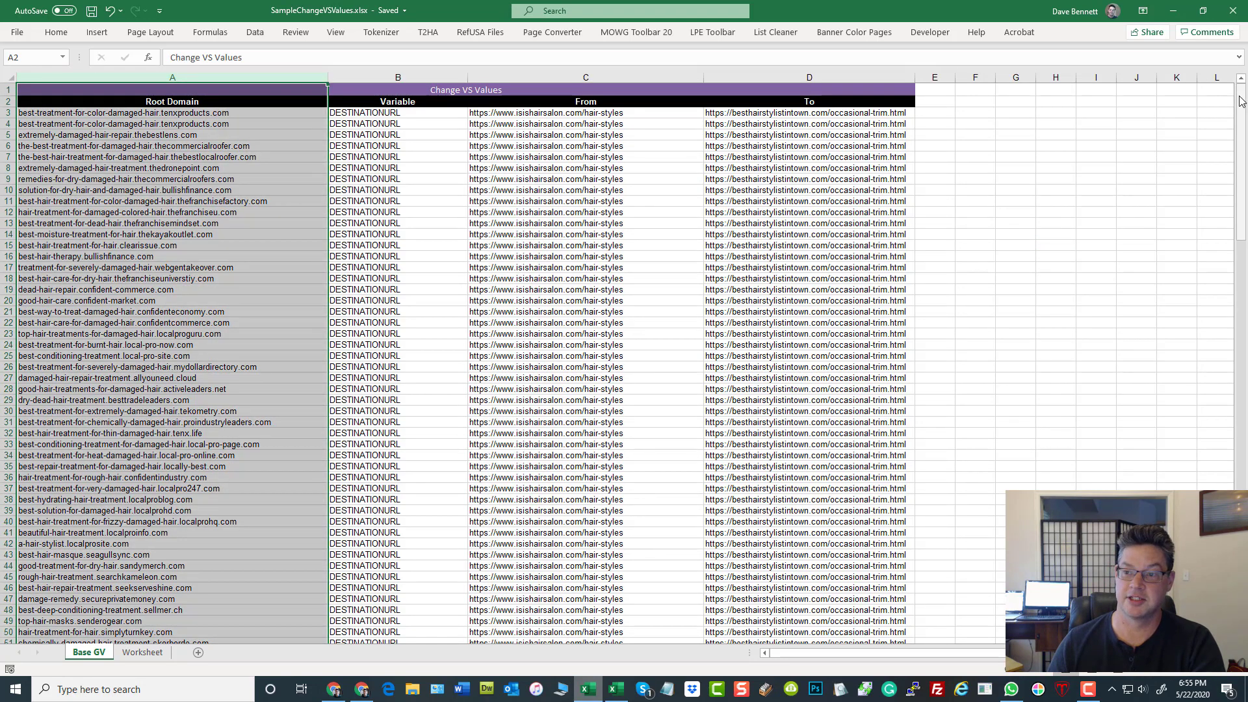
Look through the Root Domain list to its end, the Variable column and the first From URL in the Change VS Values sheet
drag(1241, 101, 1242, 484)
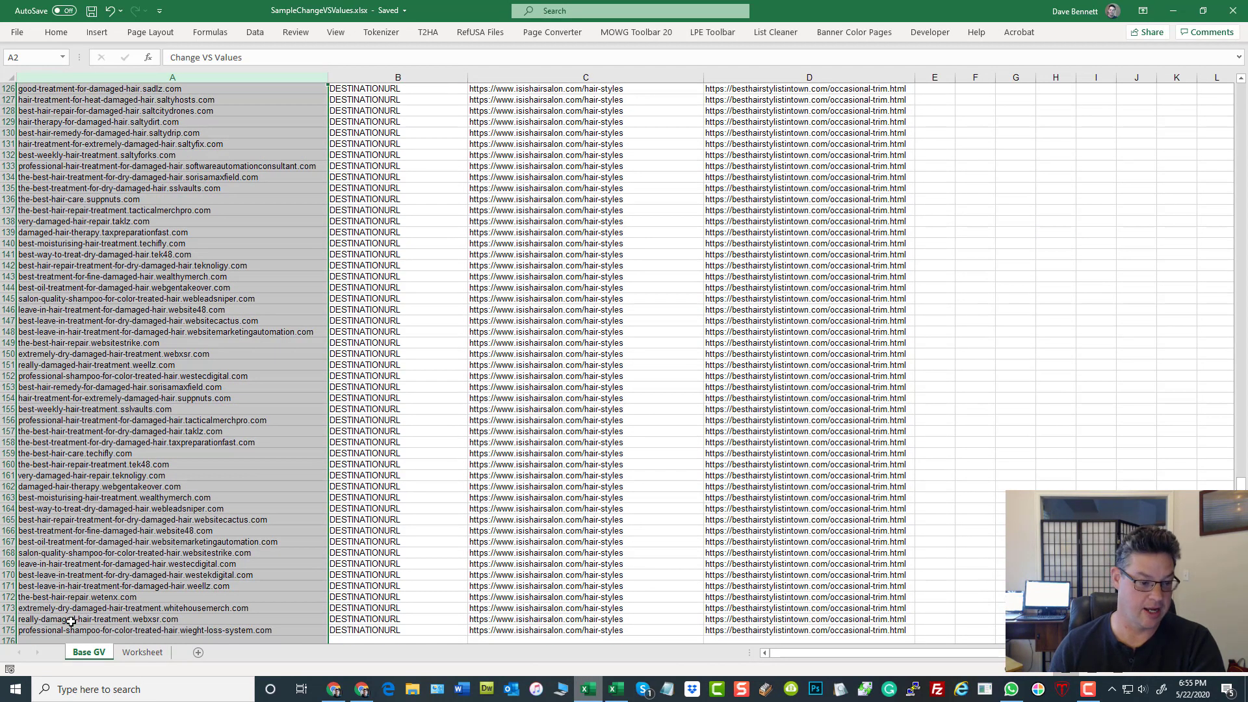
click(406, 132)
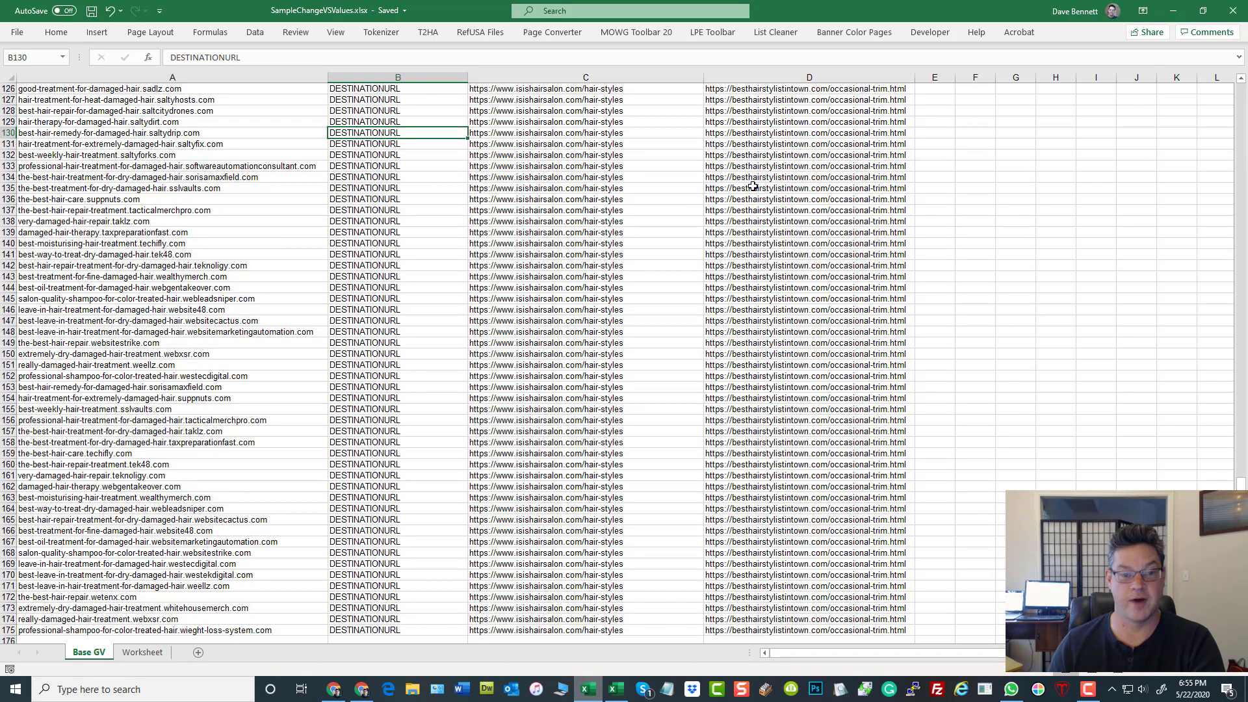
key(ctrl+Up)
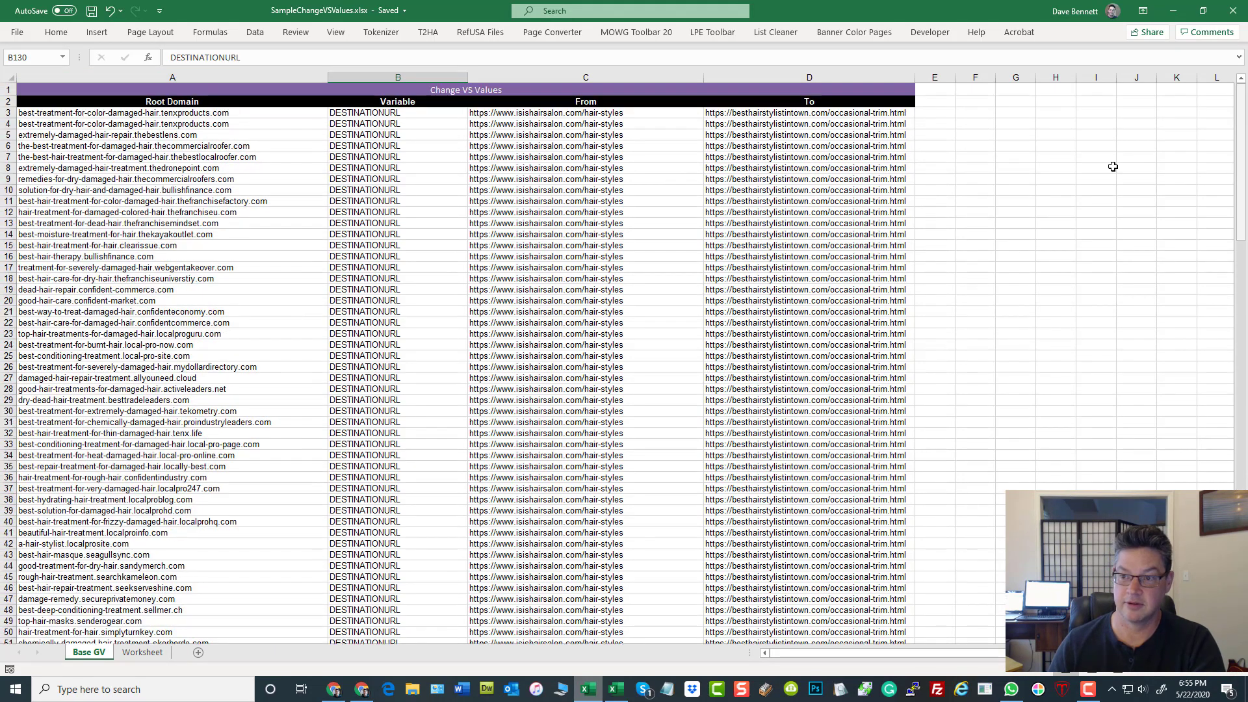
click(398, 77)
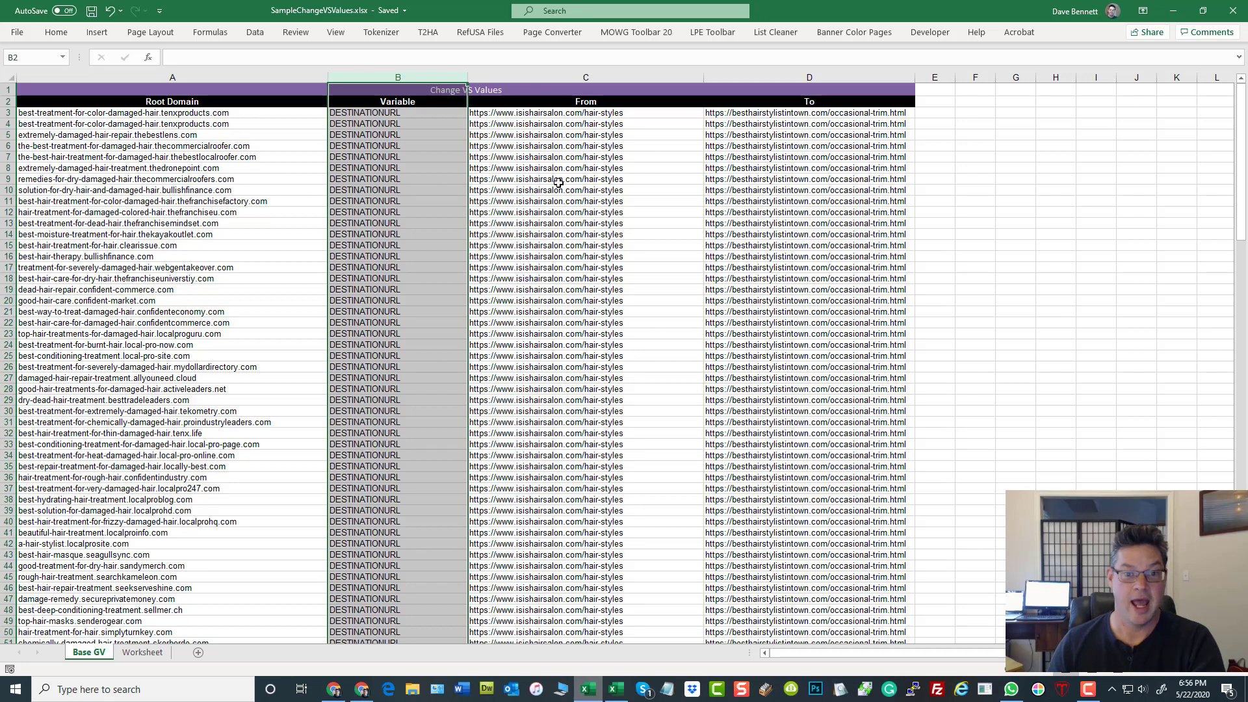
click(569, 114)
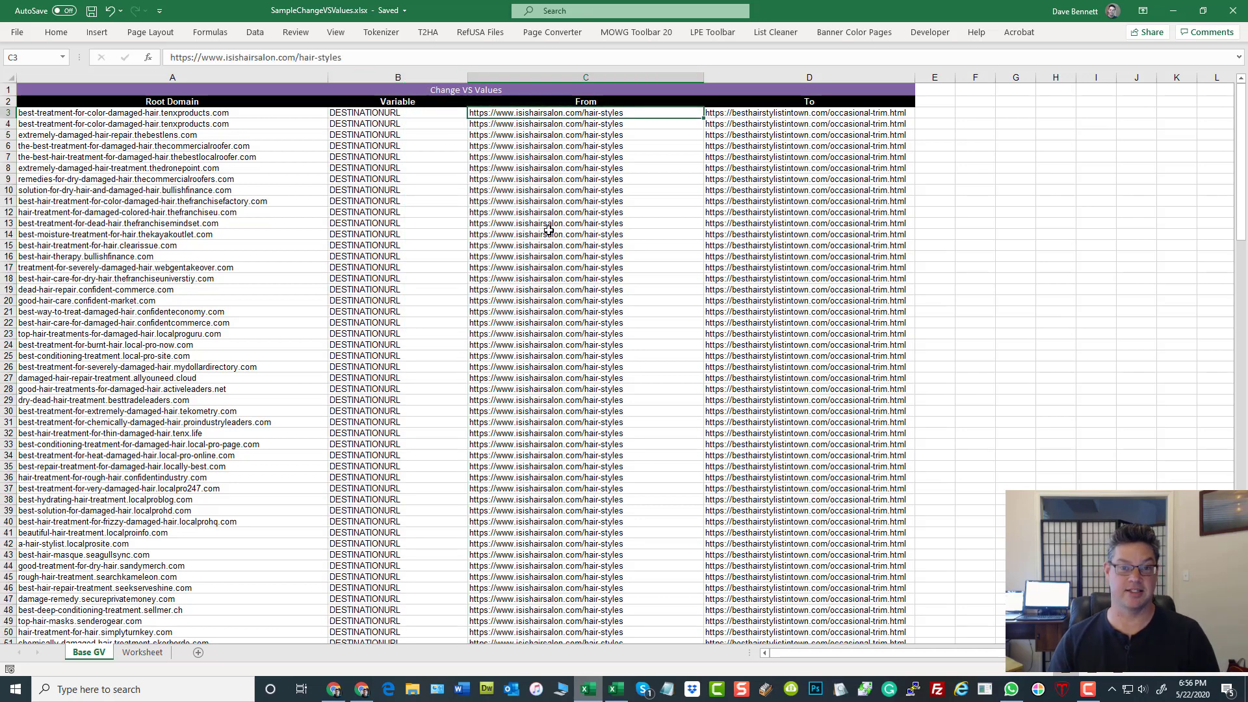
click(1001, 312)
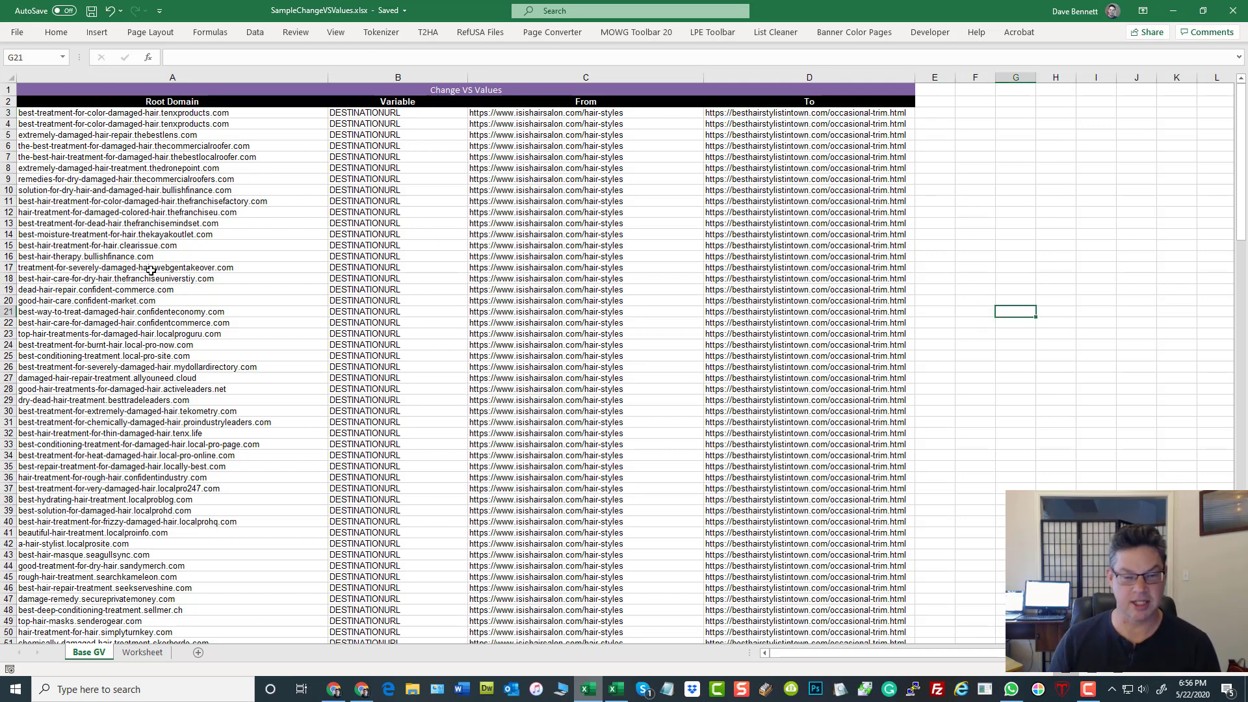
Switch to the Nightwatch.io Backlinking Websites sheet in Chrome and copy cure-for-damaged-hair.tenx.life from the besthairstylistintown.com column to replace the duplicate root domain
click(223, 124)
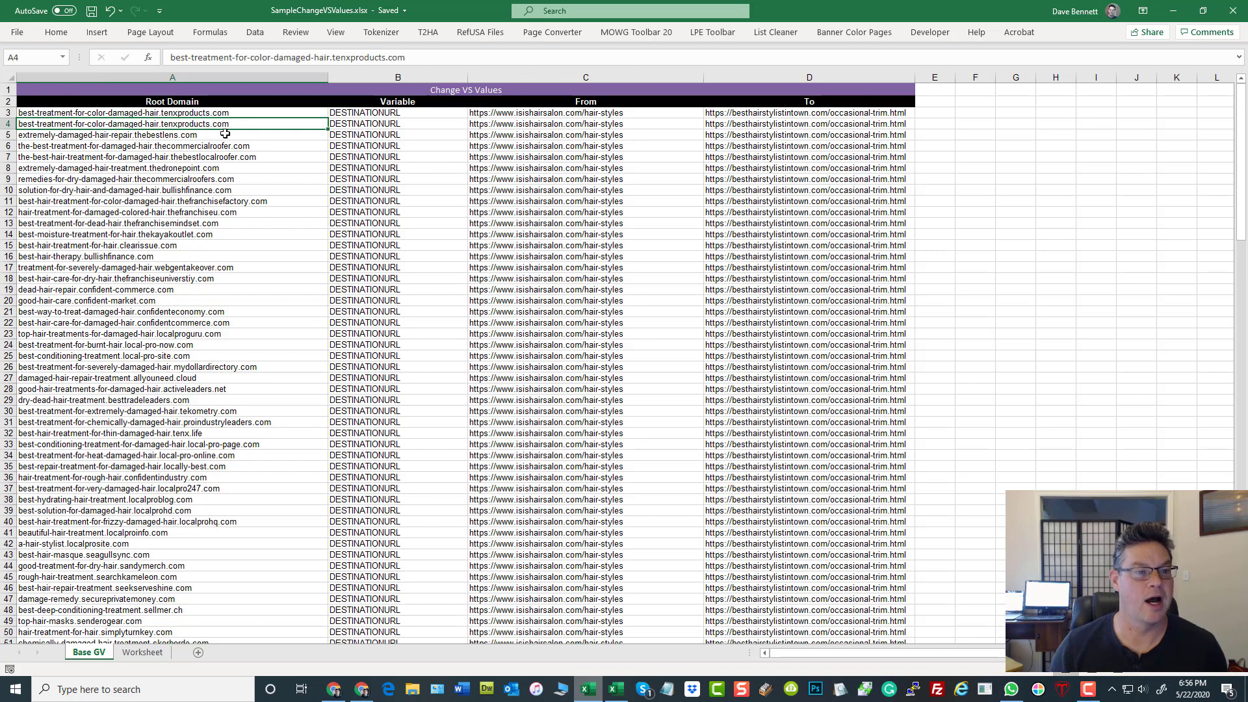
click(225, 134)
click(223, 147)
click(208, 126)
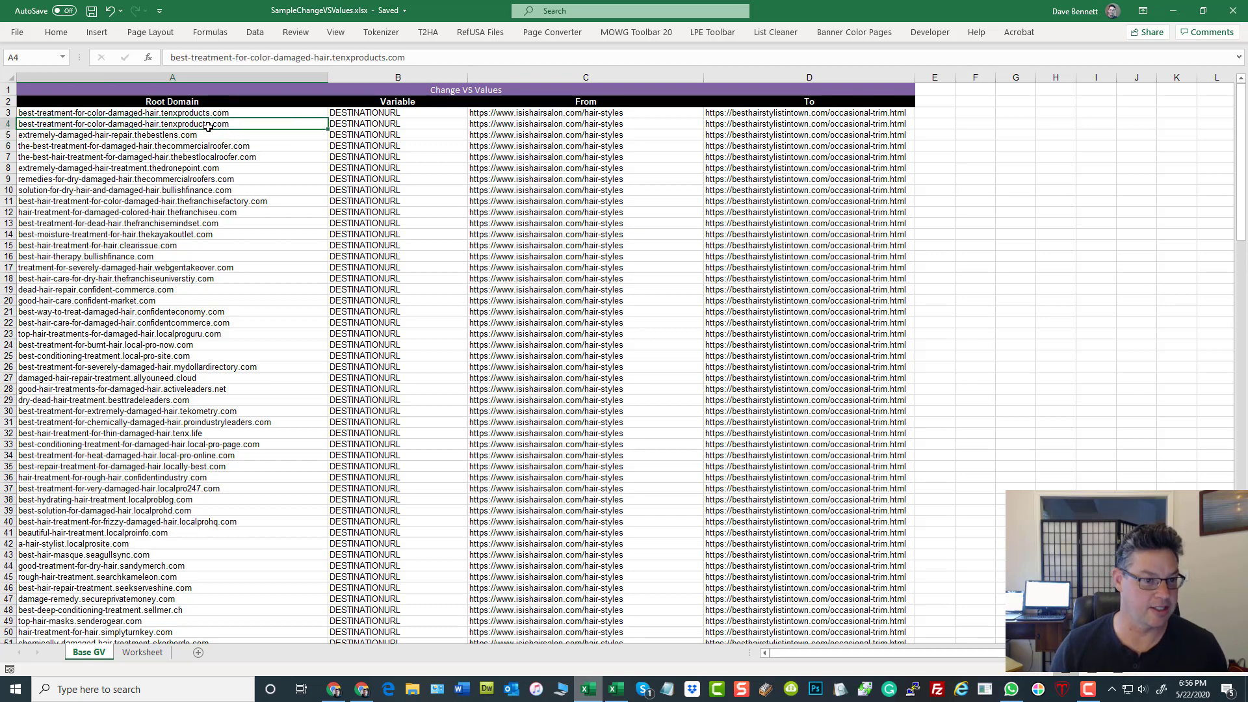
click(336, 692)
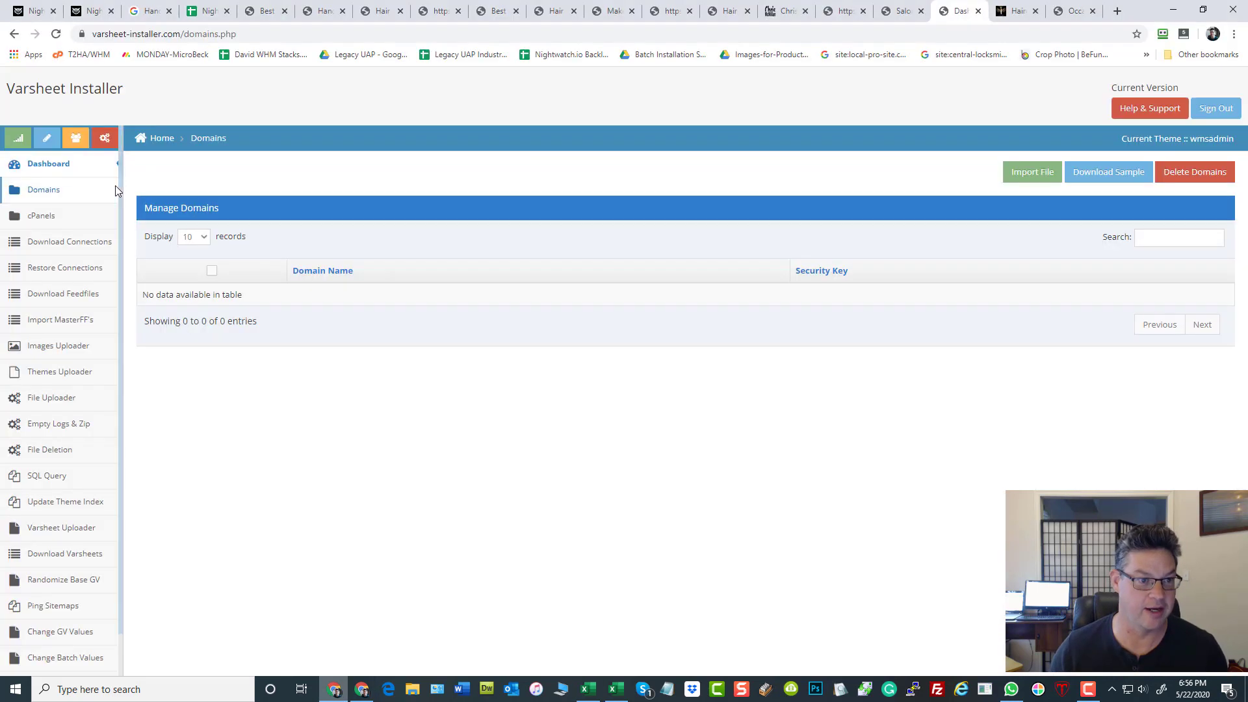
click(207, 11)
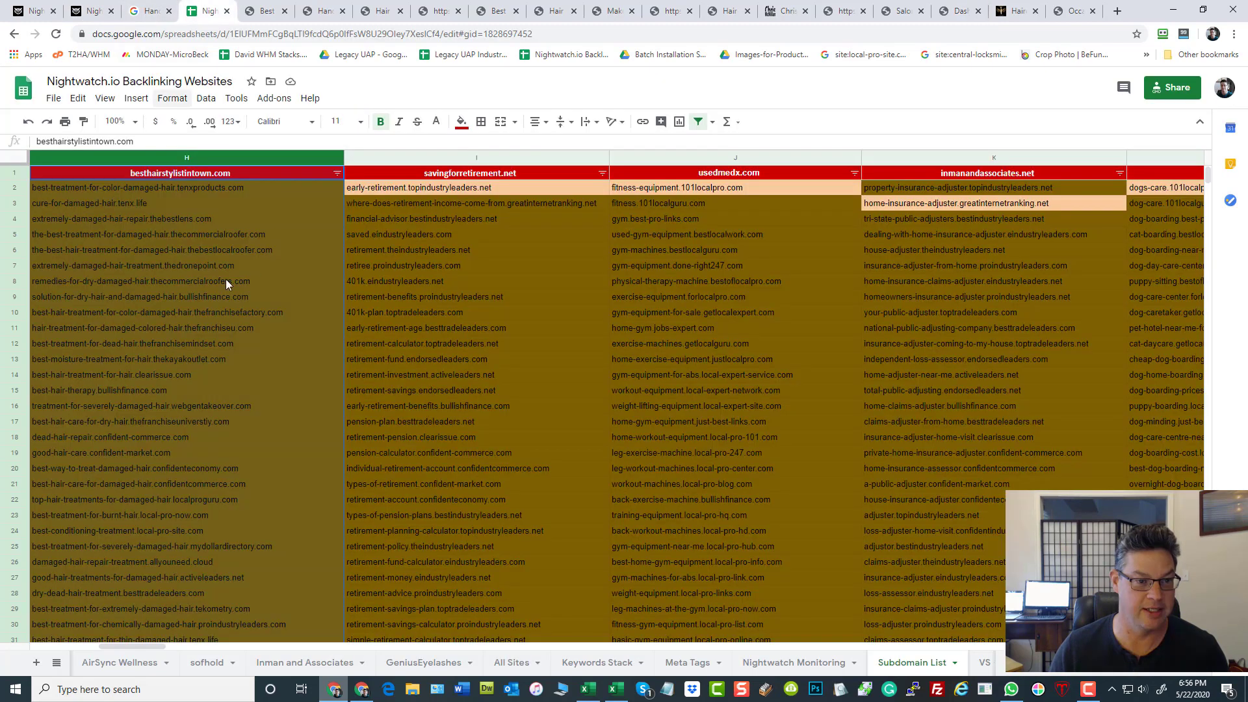
click(148, 202)
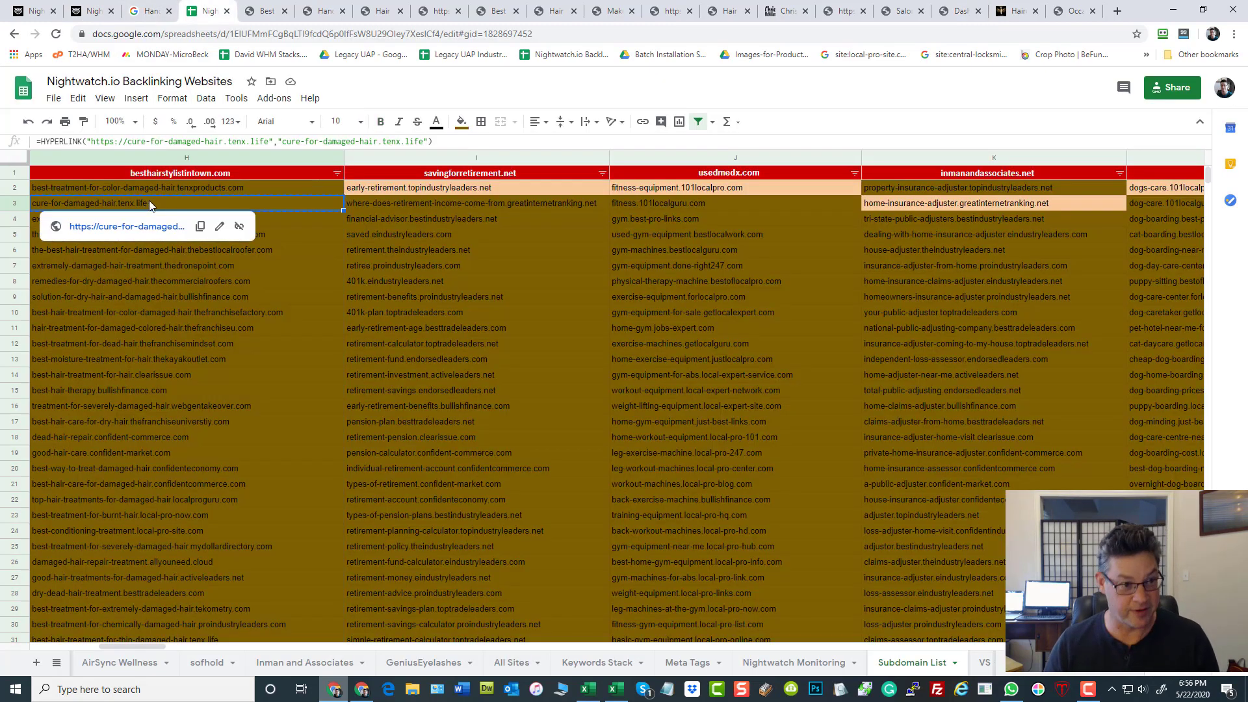
Switch back to SampleChangeVSValues.xlsx in Excel, replace the duplicate root domain in A4 with cure-for-damaged-hair.tenx.life and remove its hyperlink
click(615, 689)
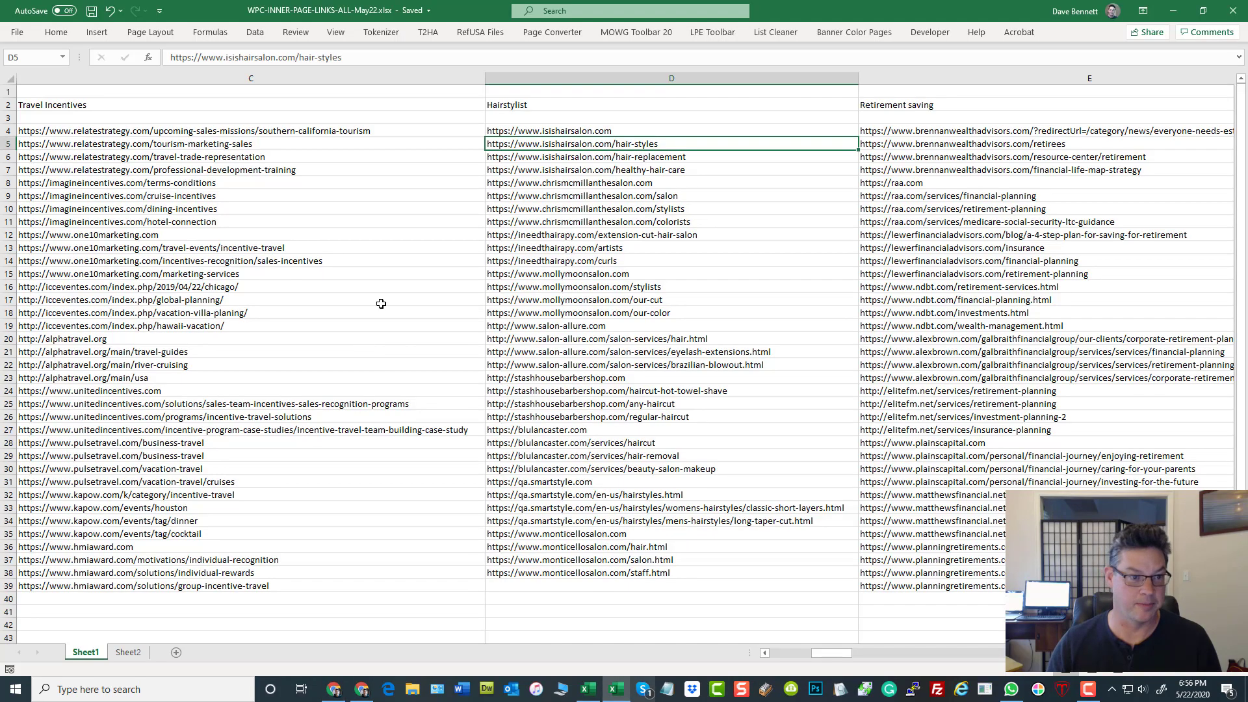
click(589, 690)
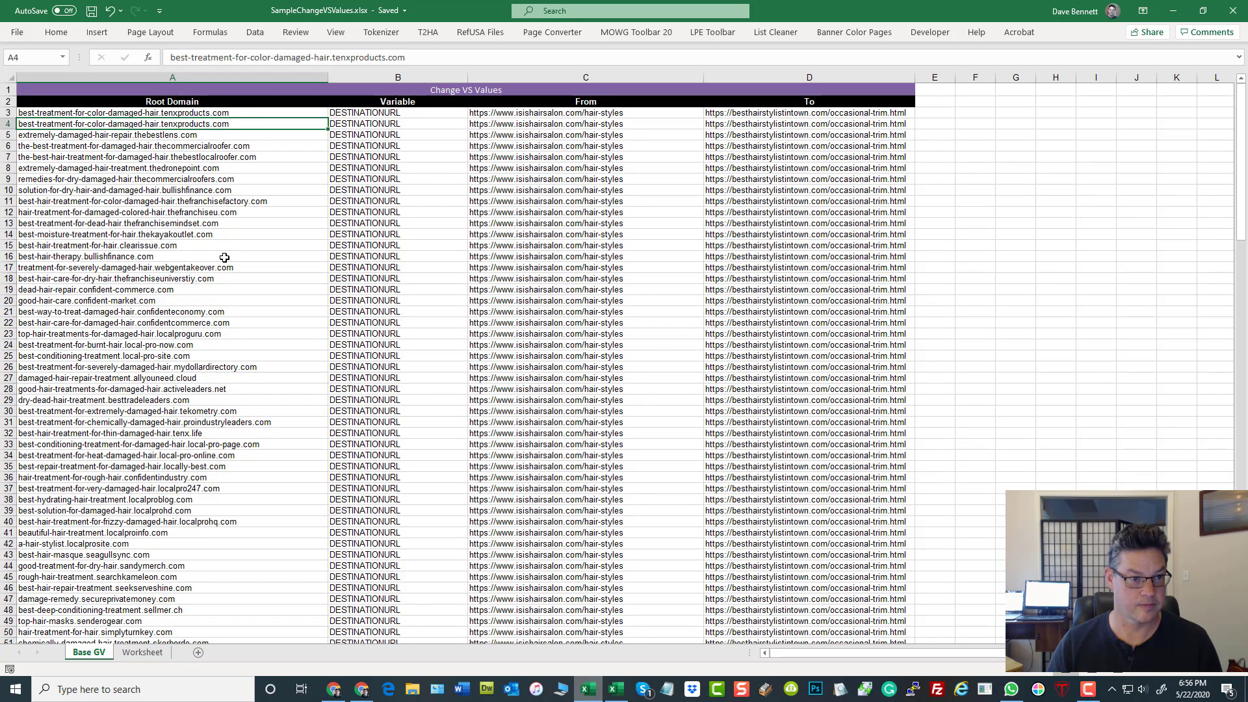
text(cure-for-damaged-hair.tenx.life)
right_click(95, 129)
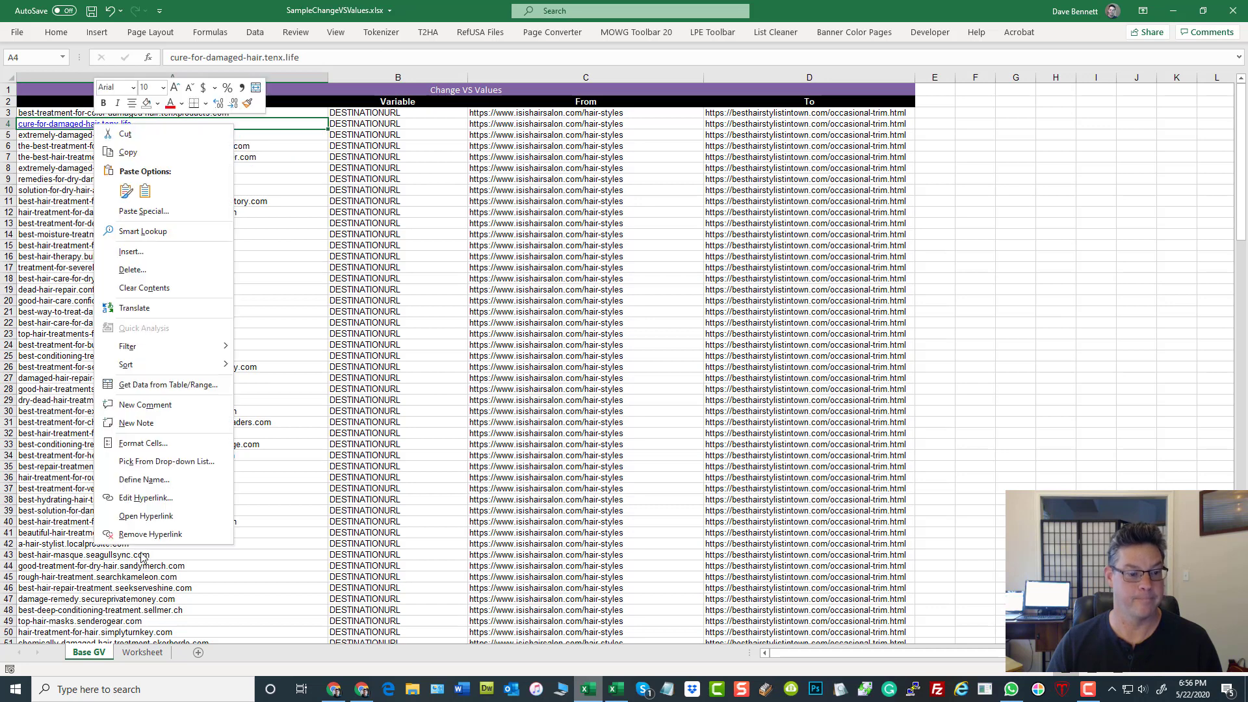
click(150, 537)
click(189, 366)
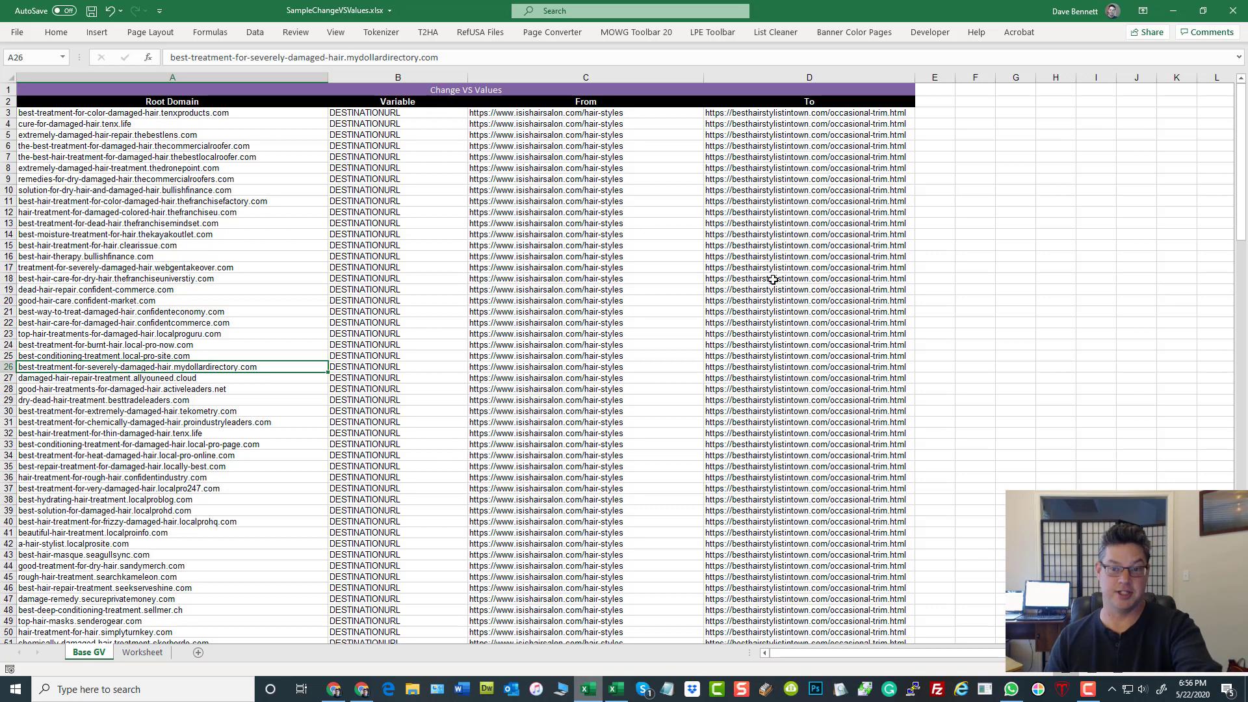
Review the Root Domain list from its first entry, and the From and To URLs in row 3
click(189, 114)
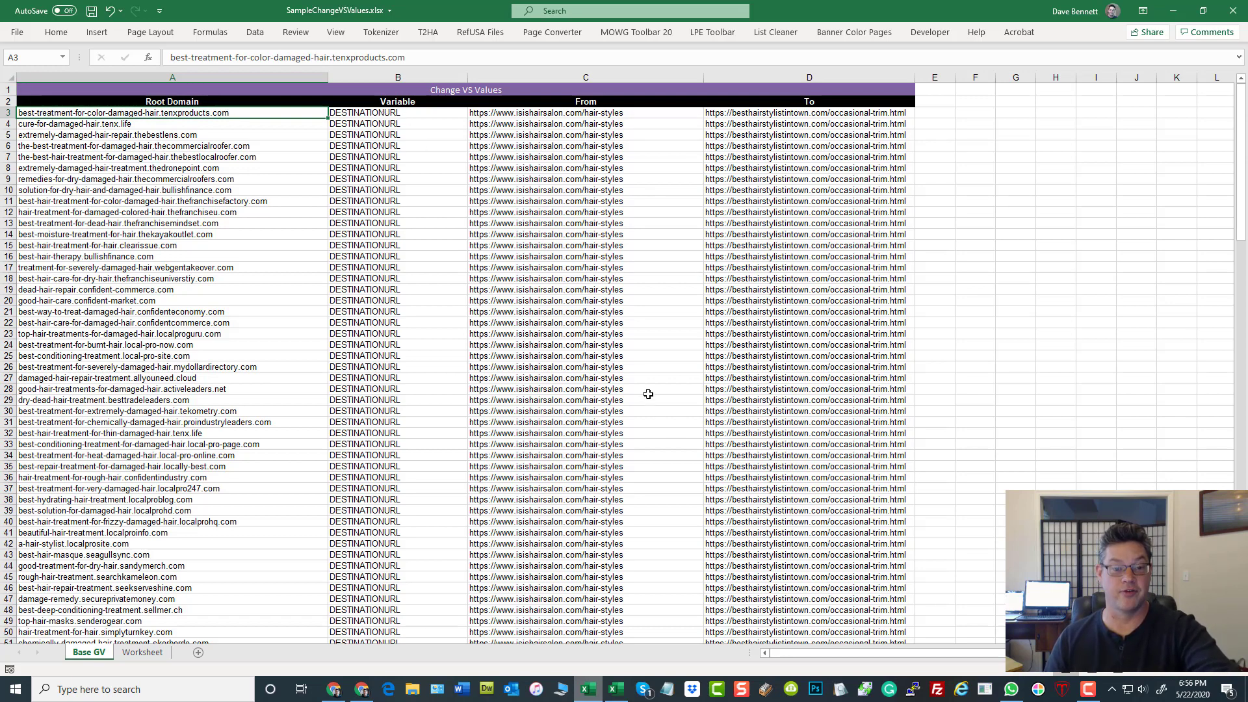
scroll(648, 394, down, 7)
scroll(619, 421, down, 8)
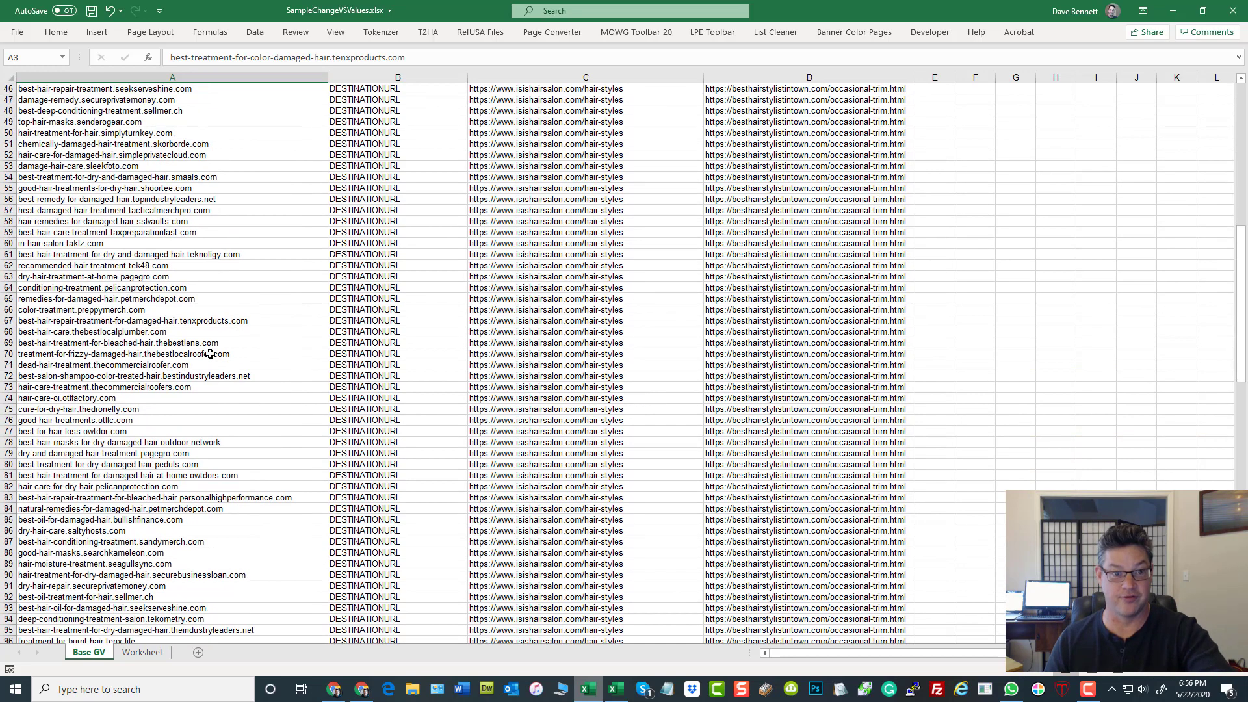
scroll(558, 418, down, 9)
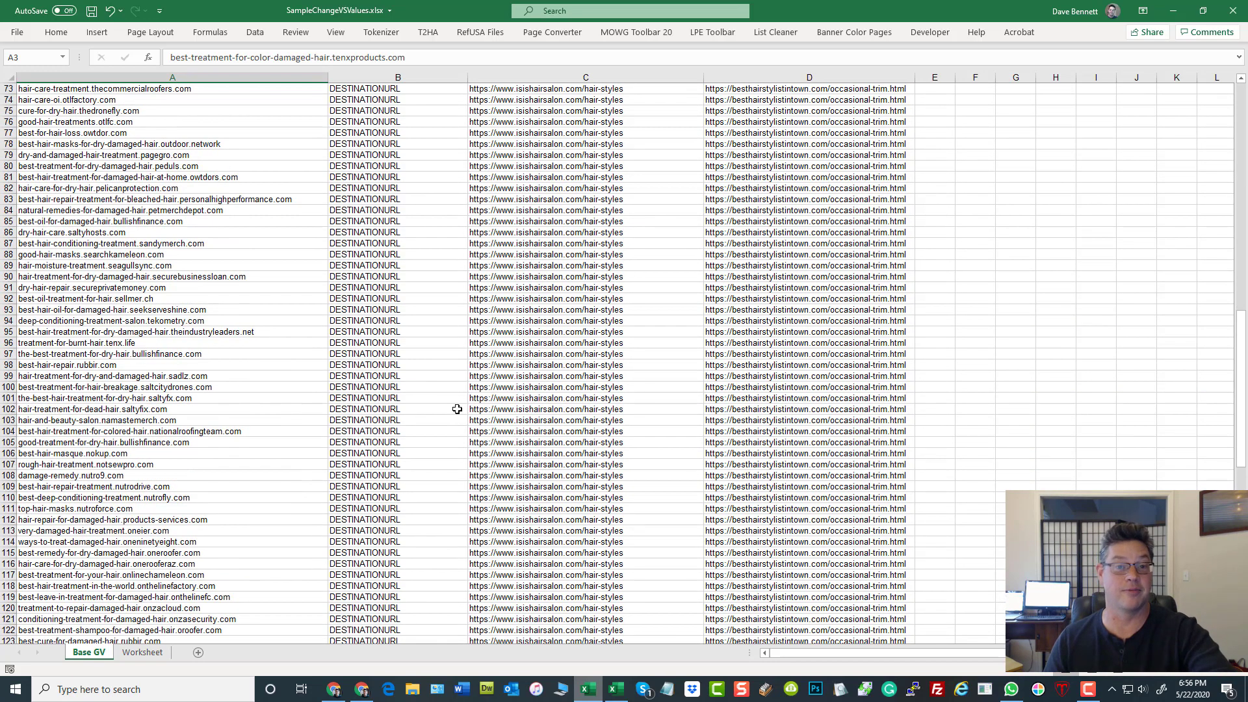
scroll(841, 361, up, 20)
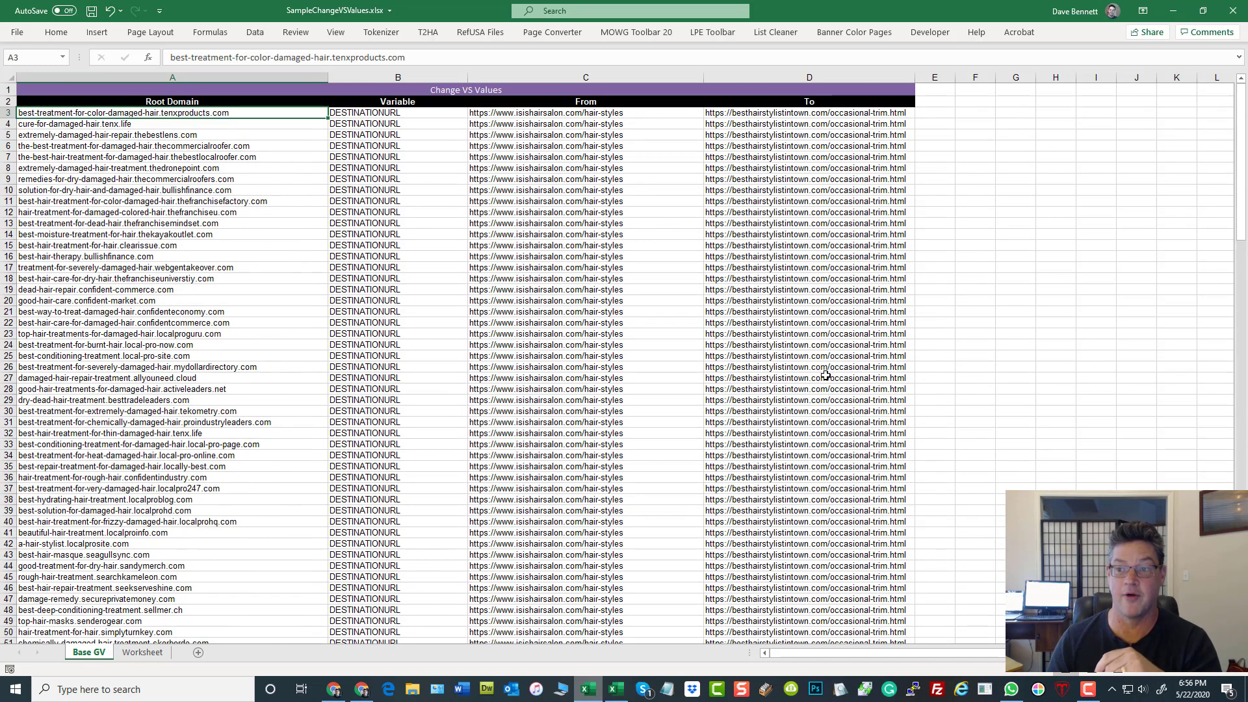
click(1063, 168)
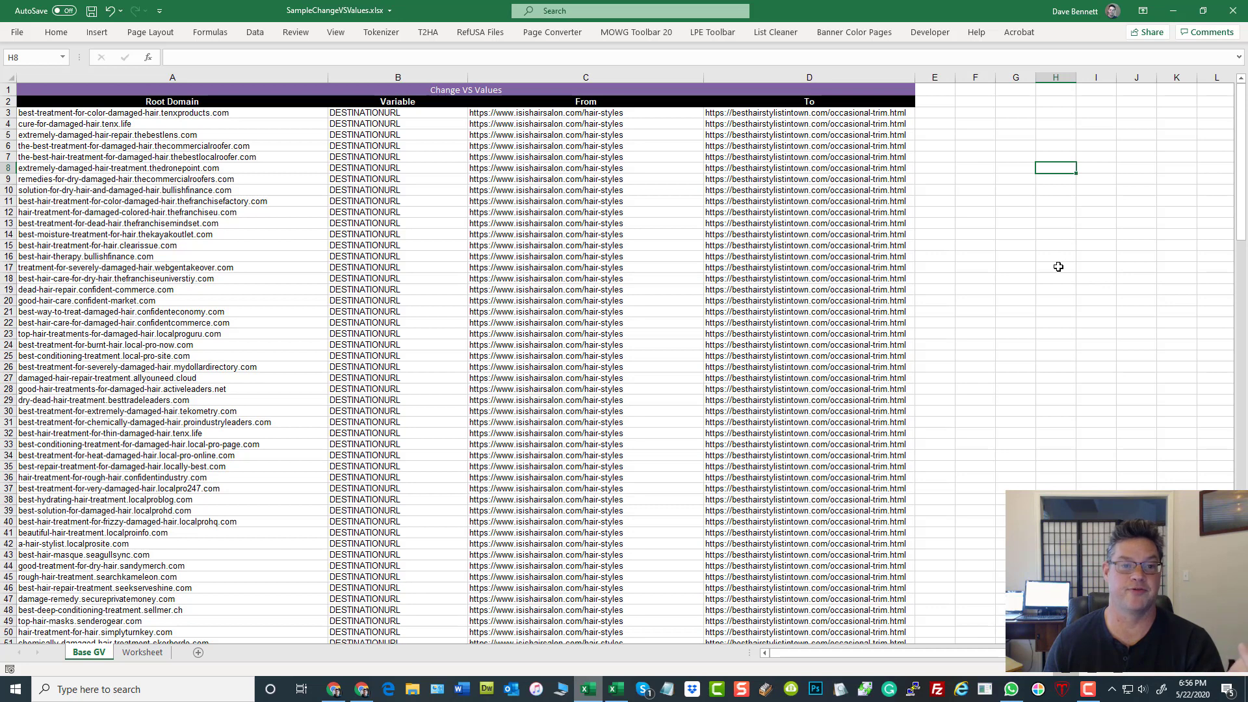
click(1001, 112)
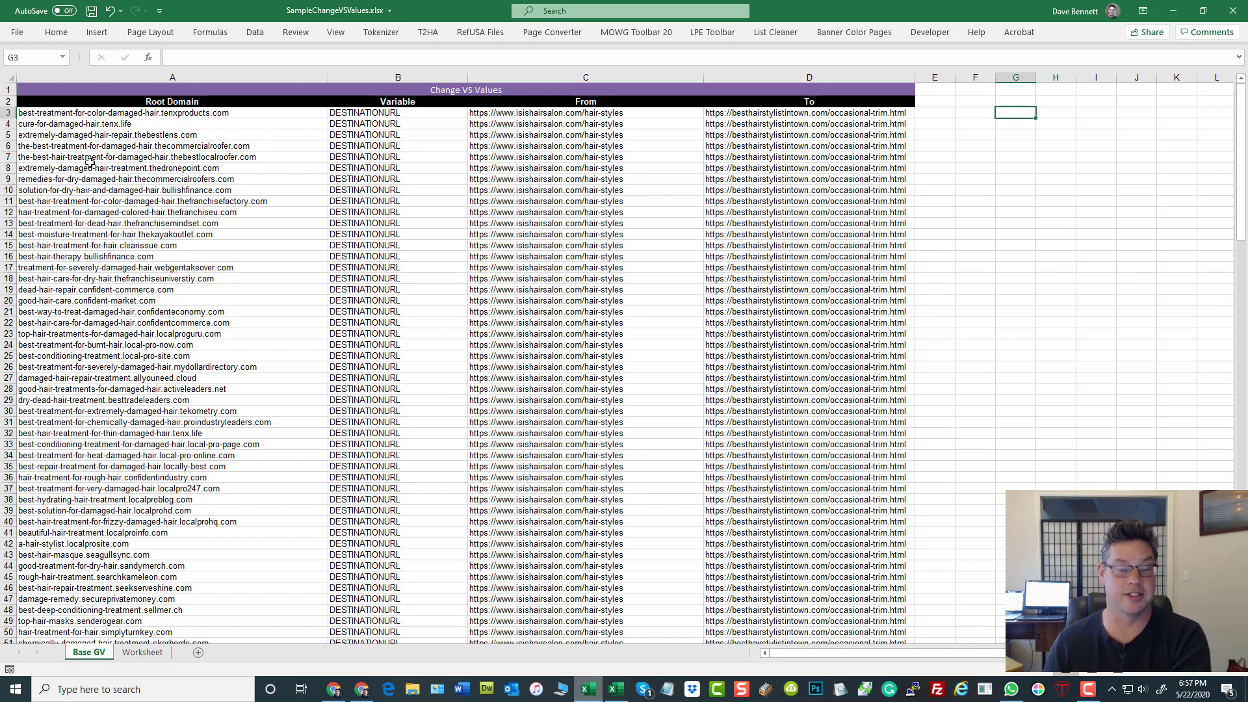
click(539, 116)
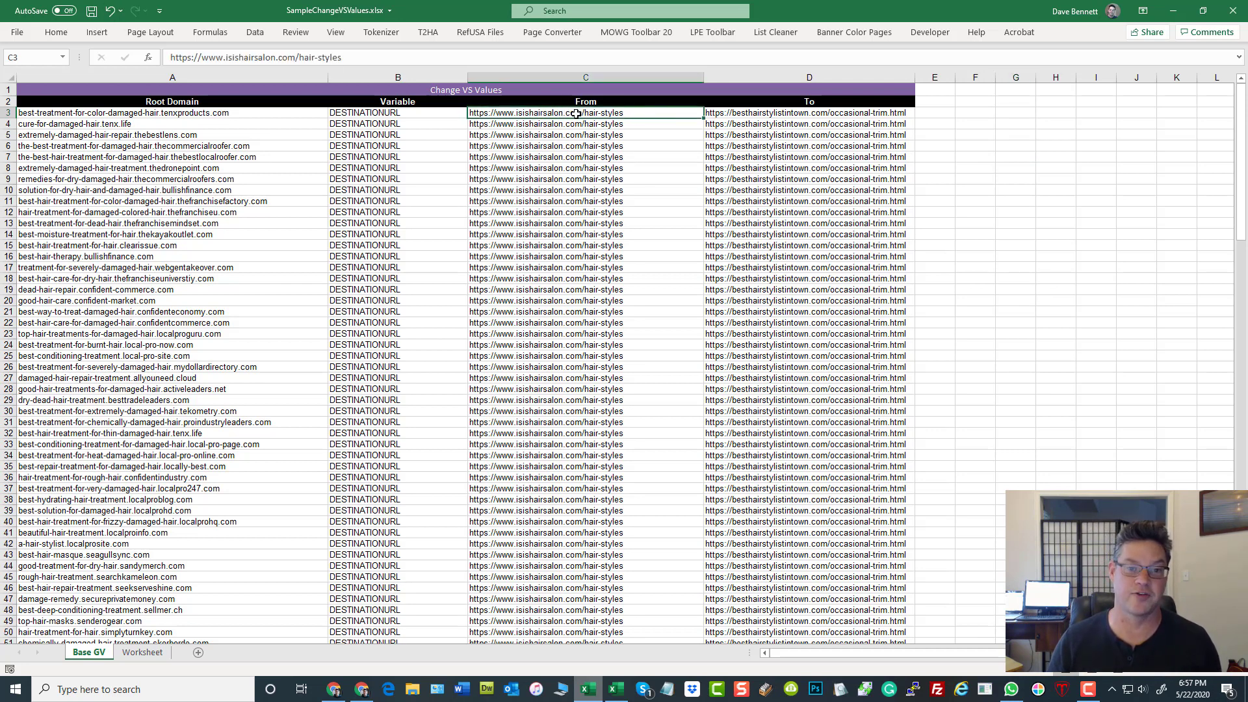
click(752, 112)
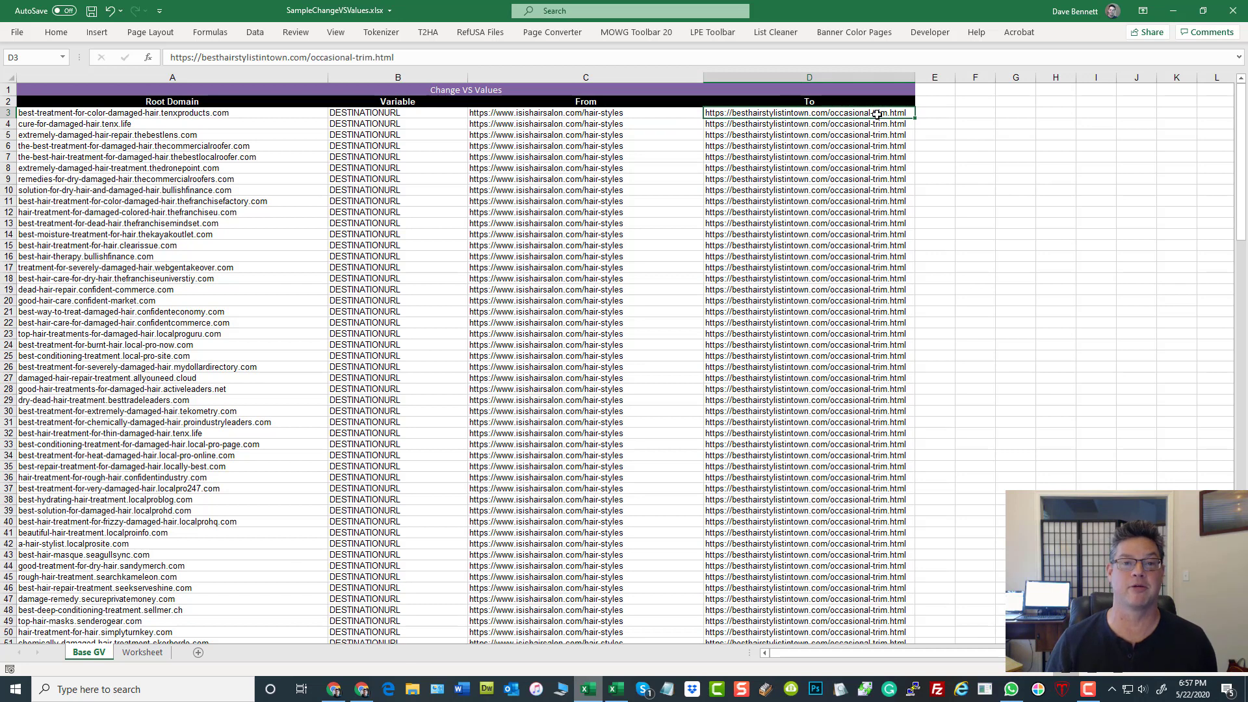
Save SampleChangeVSValues.xlsx and close the workbook
click(1029, 150)
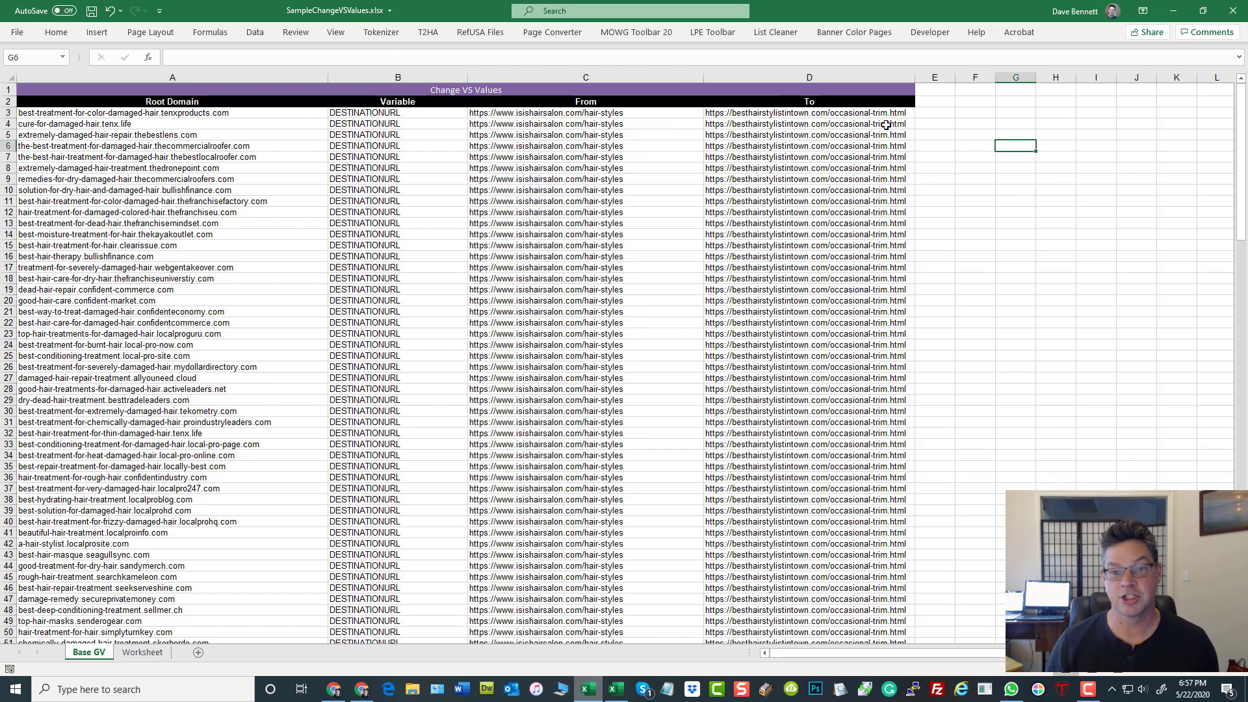
click(92, 11)
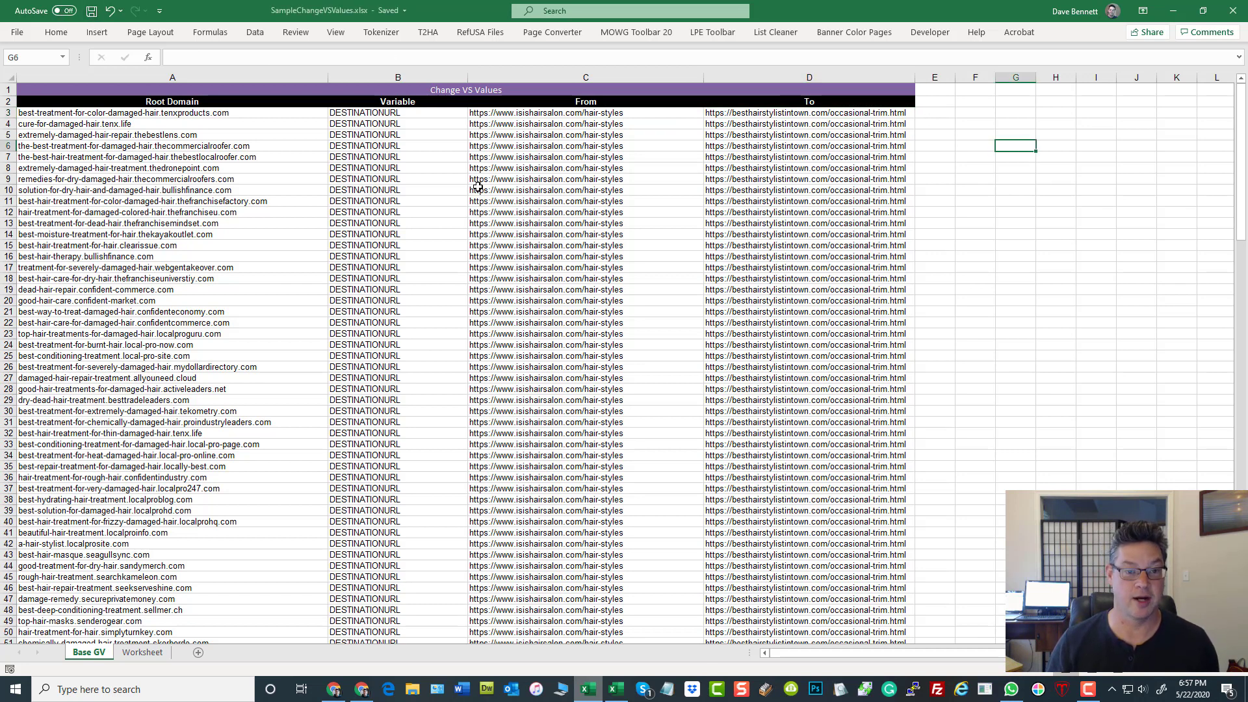
click(1234, 10)
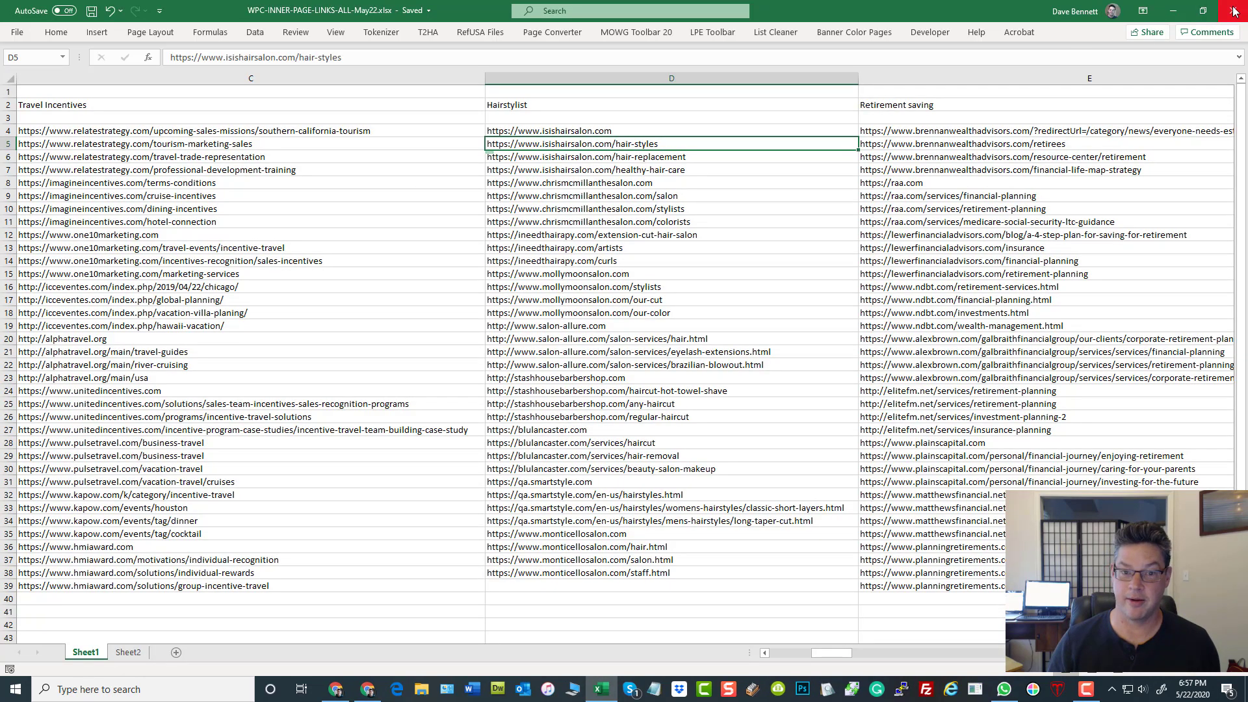
Highlight the Hairstylist URLs in WPC-INNER-PAGE-LINKS-ALL-May22.xlsx, and switch to Chrome to view the besthairstylistintown.com column of the Subdomain List
drag(598, 121, 588, 576)
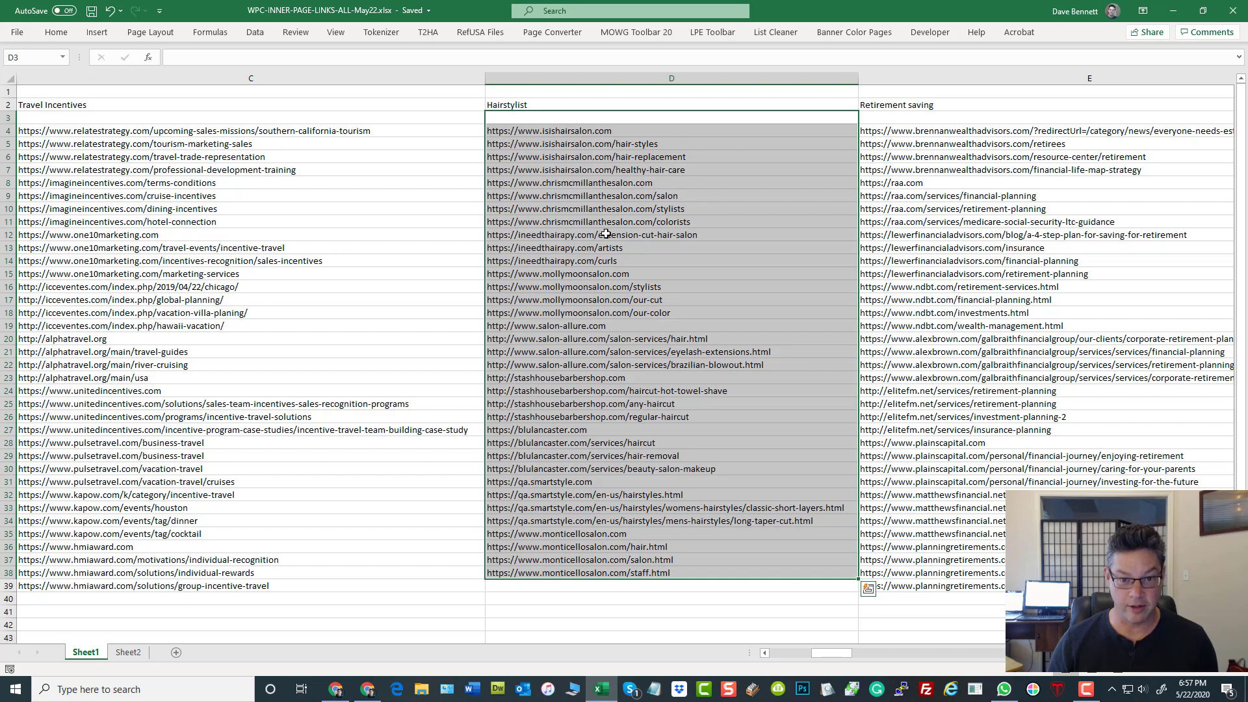
click(337, 691)
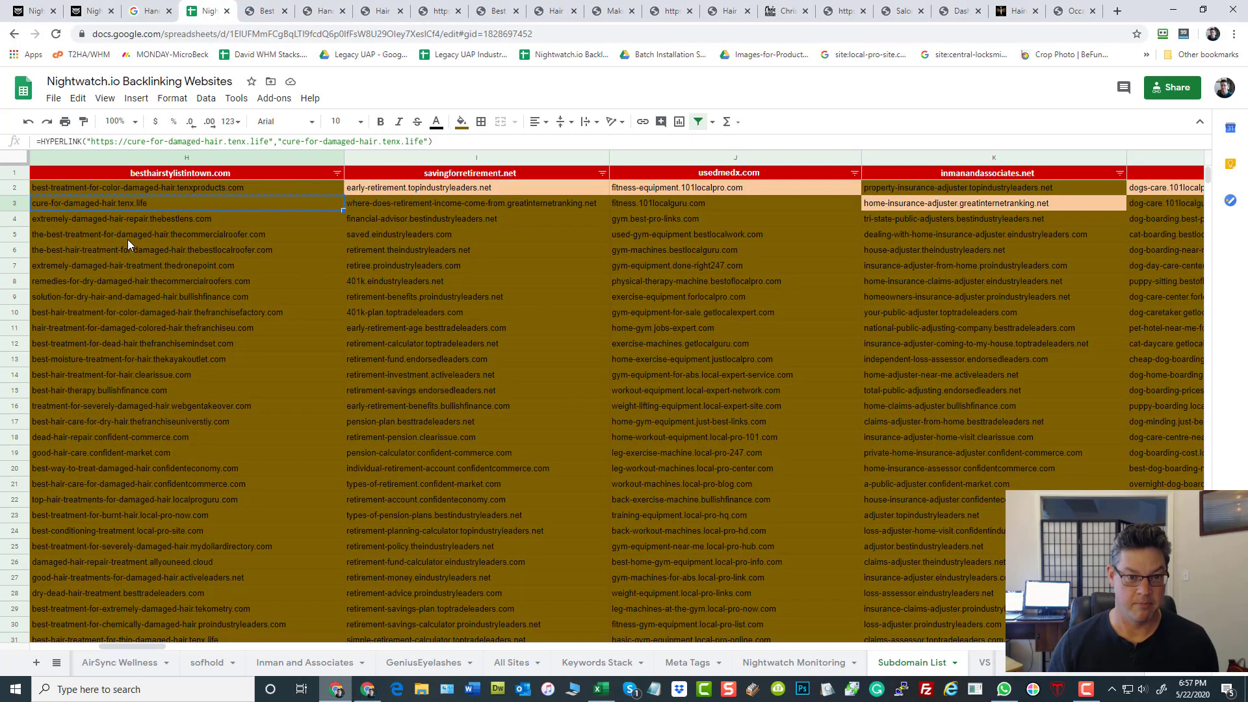
click(65, 157)
scroll(51, 310, down, 6)
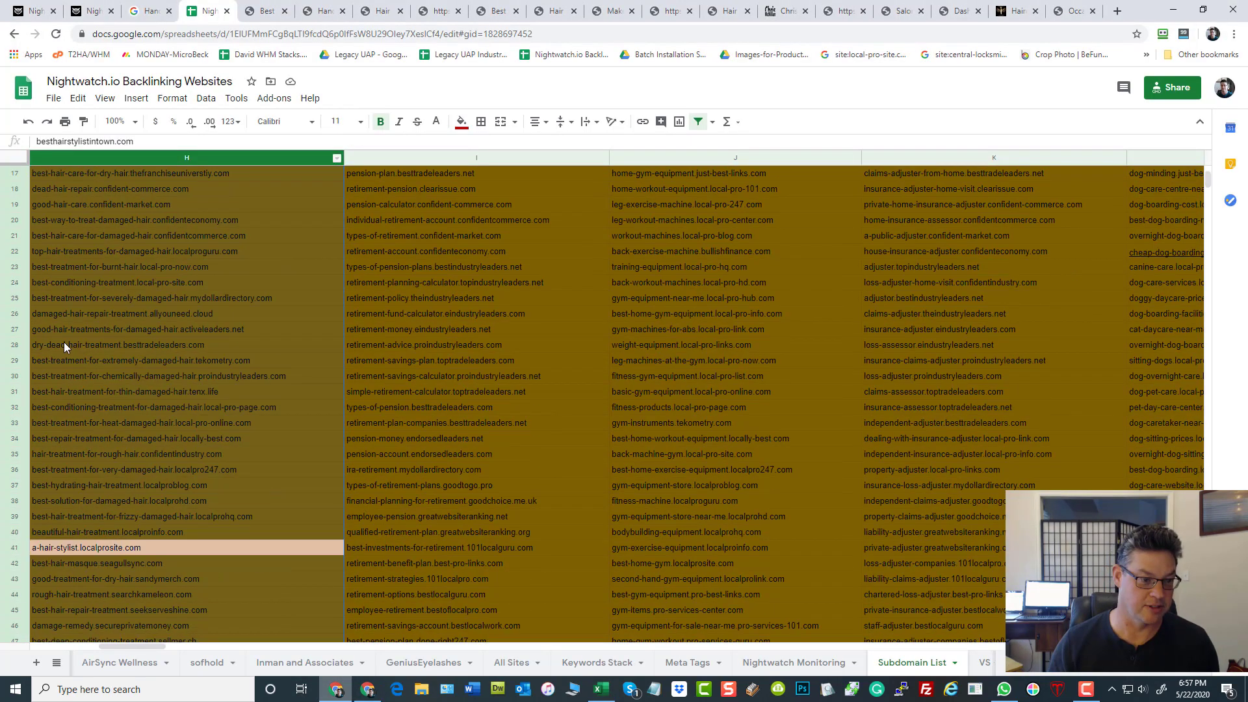
scroll(60, 376, up, 6)
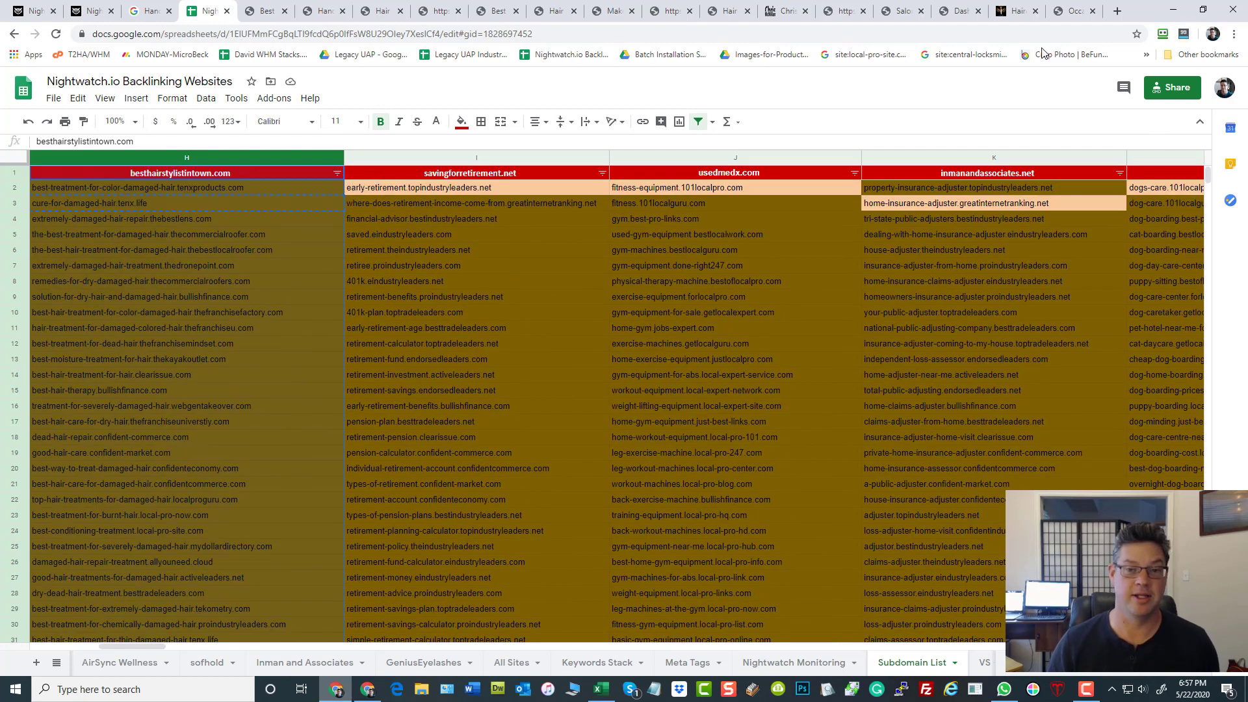
Switch to Varsheet Installer and choose SampleChangeVSValues.xlsx from the desktop's BLS-CHANGELOG folder for the Change VS Values import
click(959, 11)
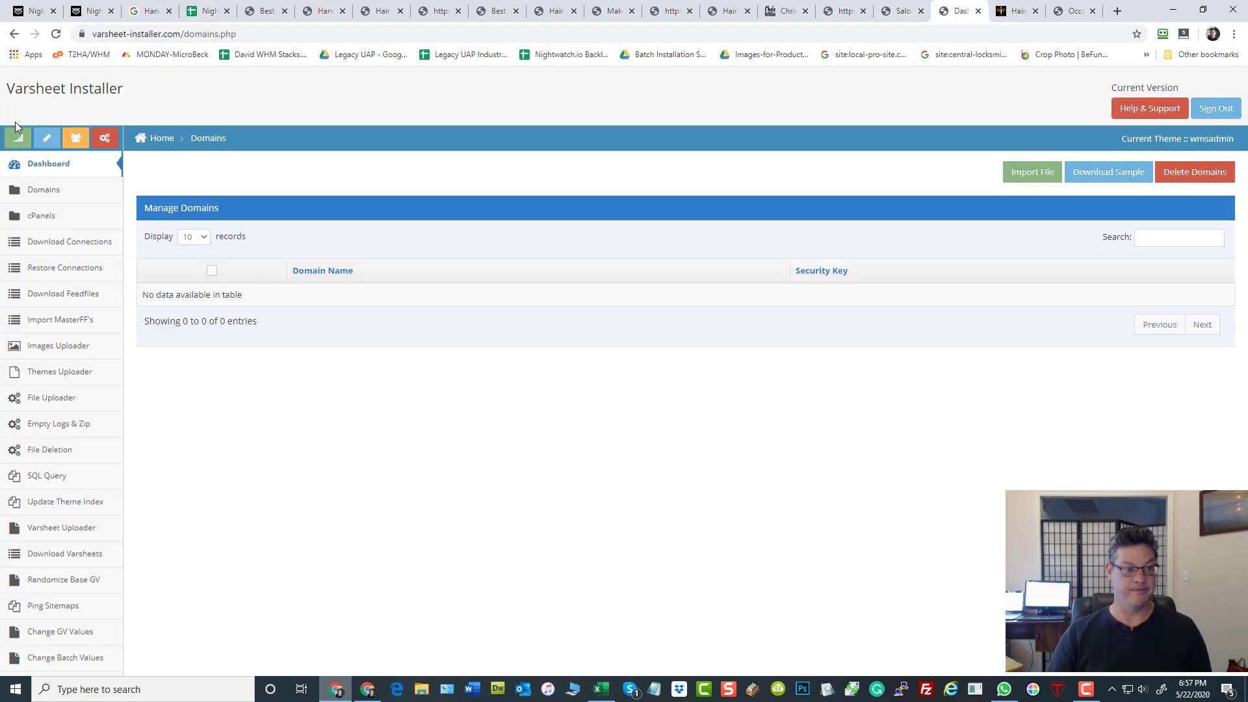
click(67, 666)
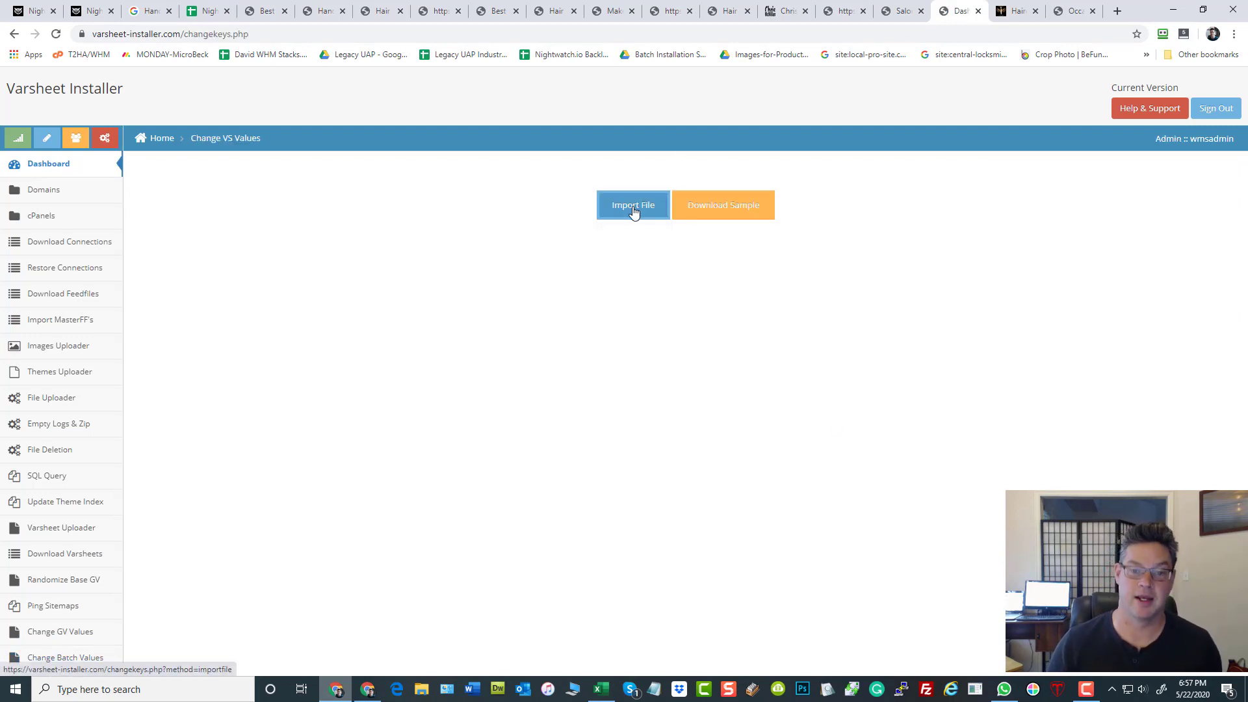
click(634, 212)
click(484, 236)
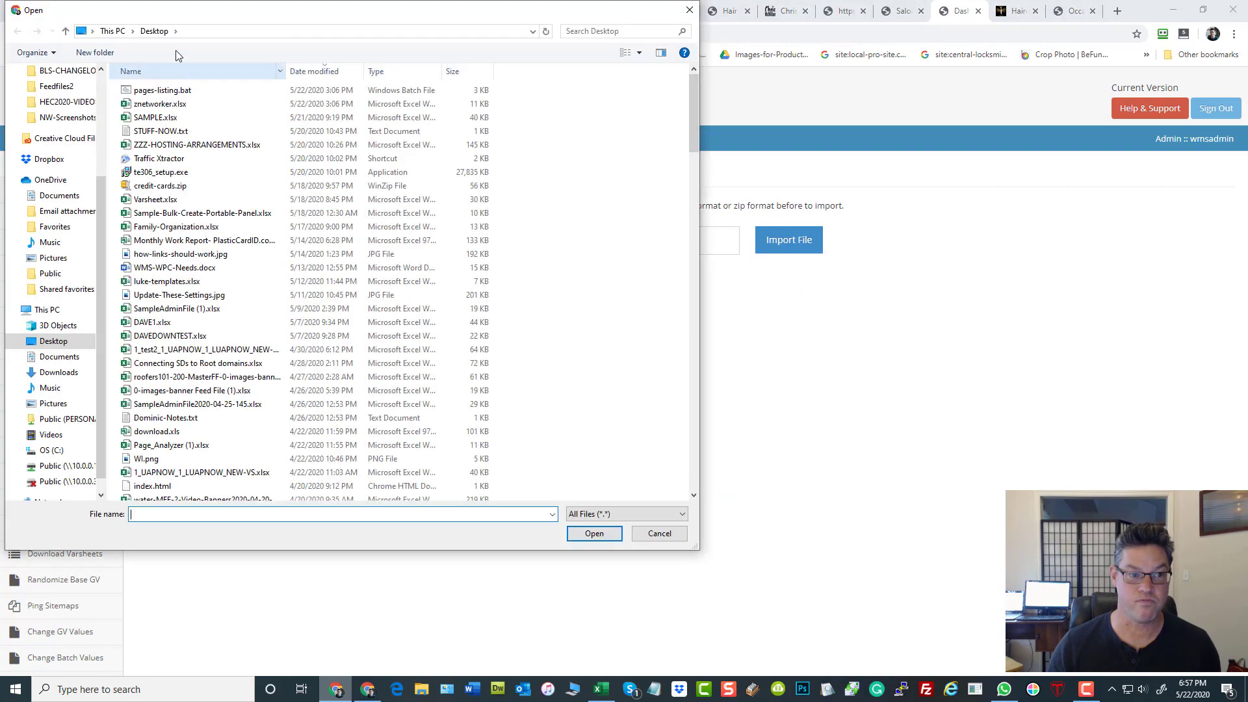
scroll(281, 260, down, 7)
scroll(281, 266, down, 20)
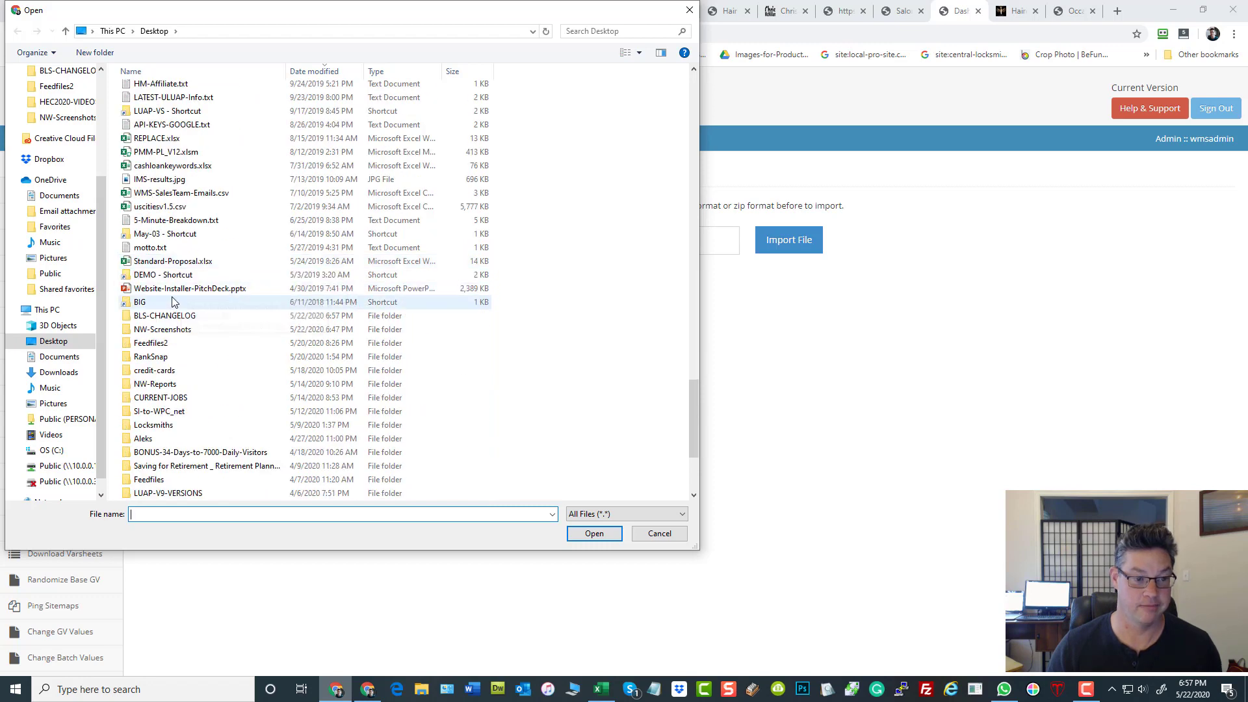
double_click(167, 317)
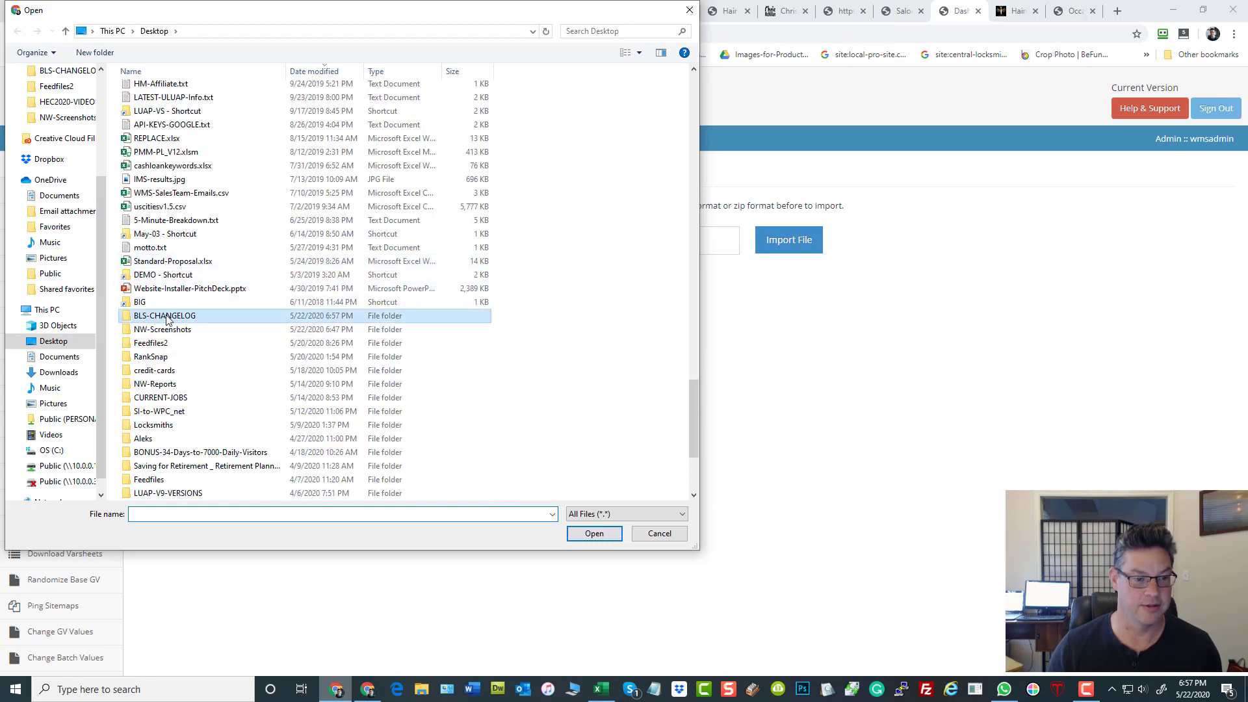
double_click(182, 96)
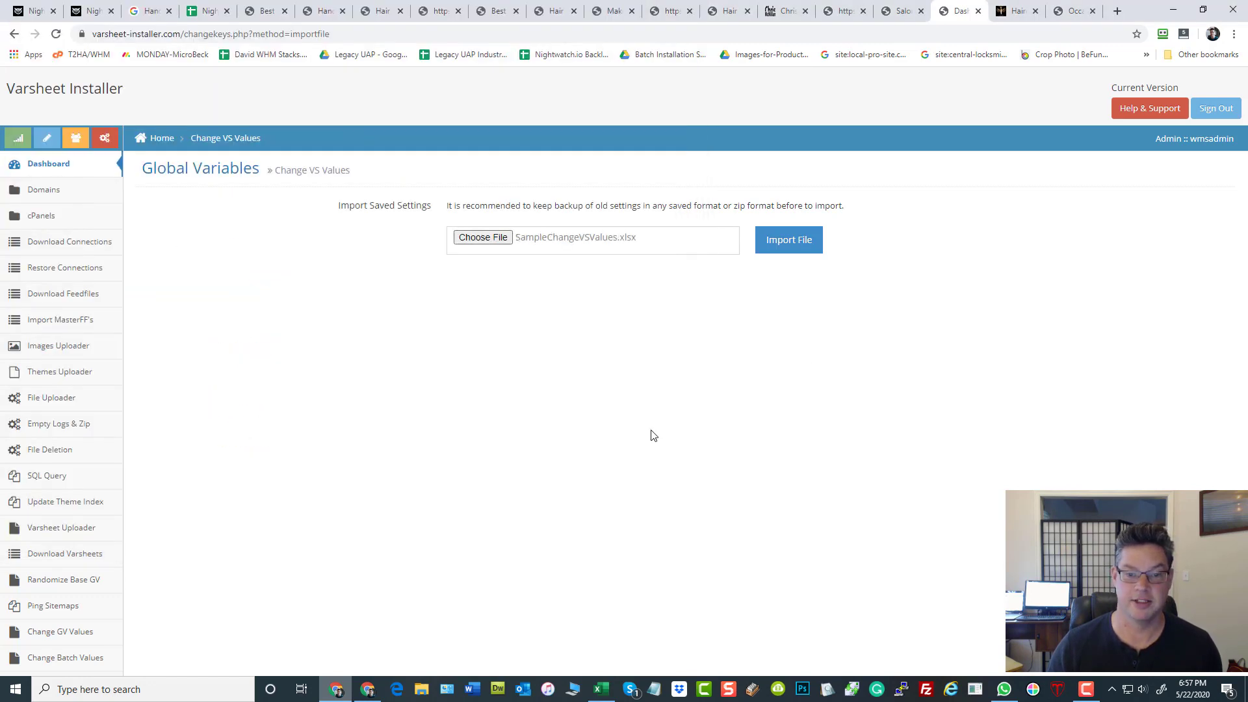
Start monitoring the page's network requests in the developer tools and import the chosen SampleChangeVSValues.xlsx file
right_click(731, 671)
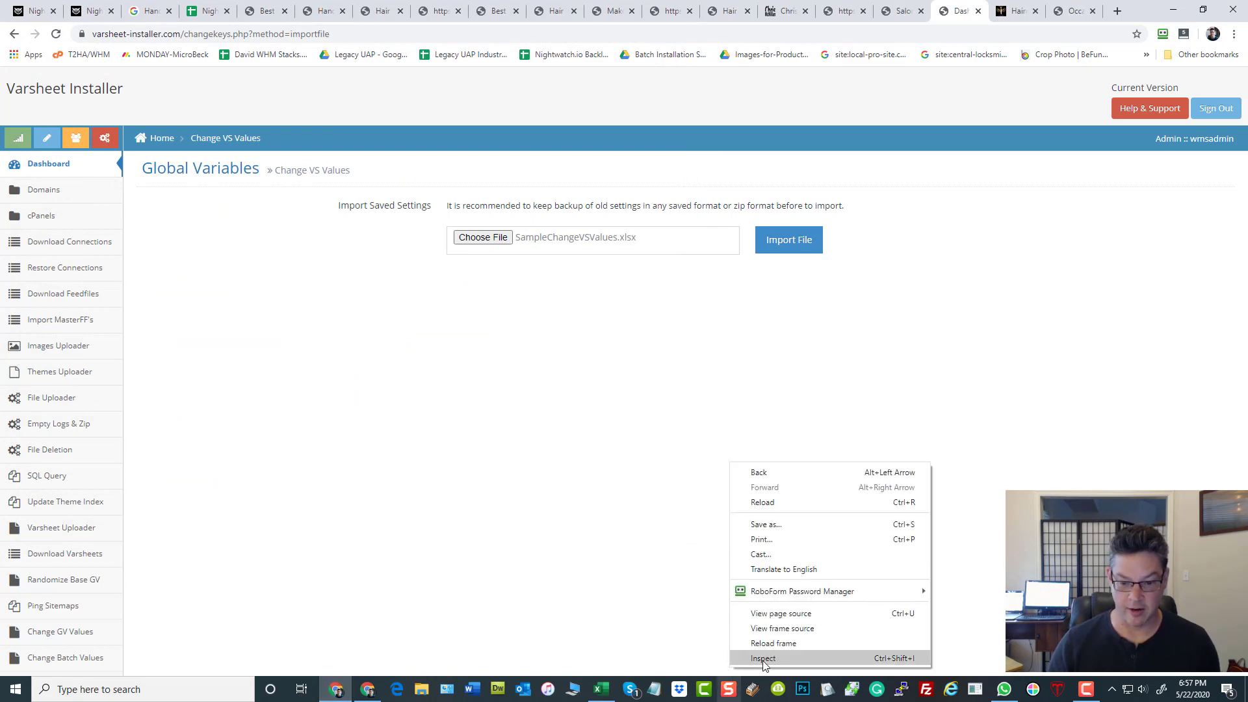
click(758, 661)
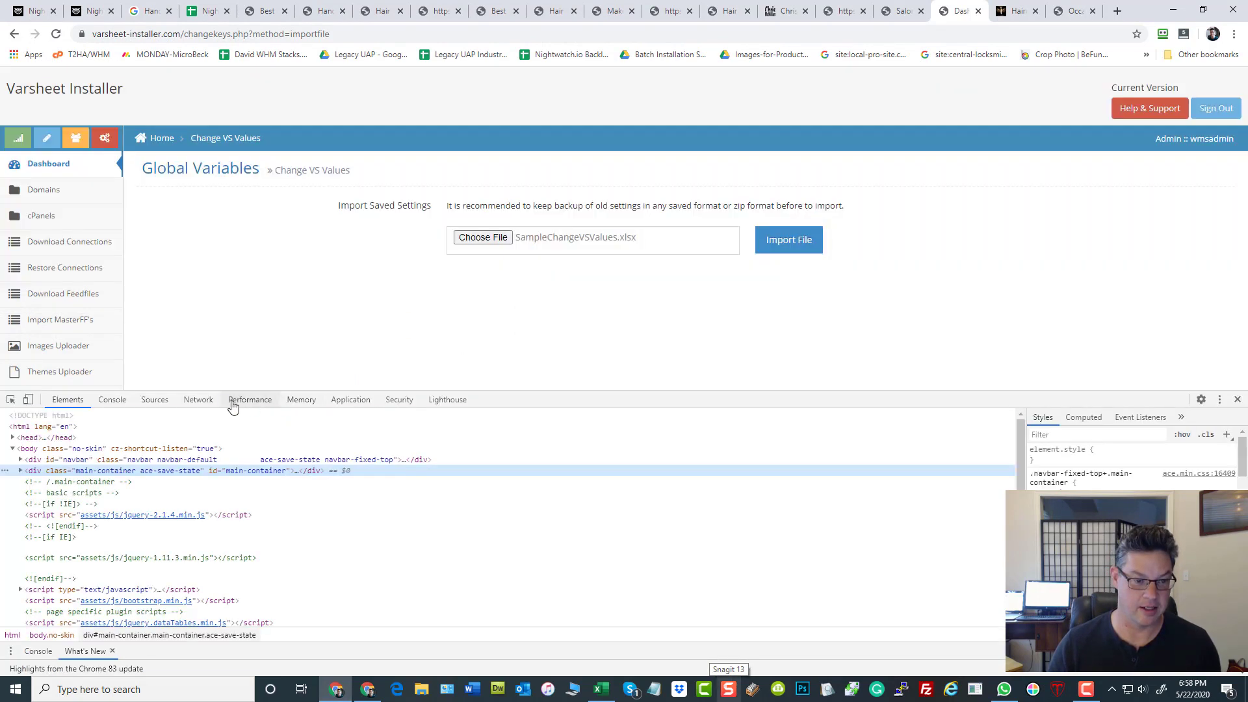
click(199, 399)
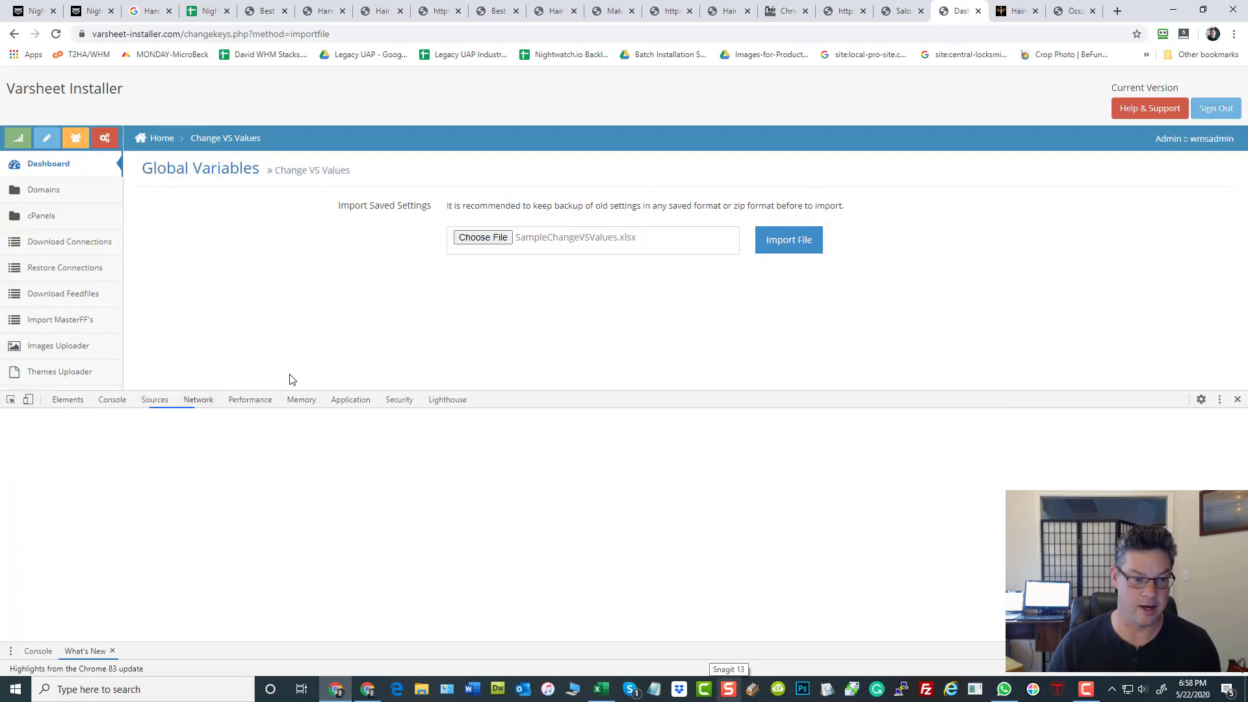
click(788, 245)
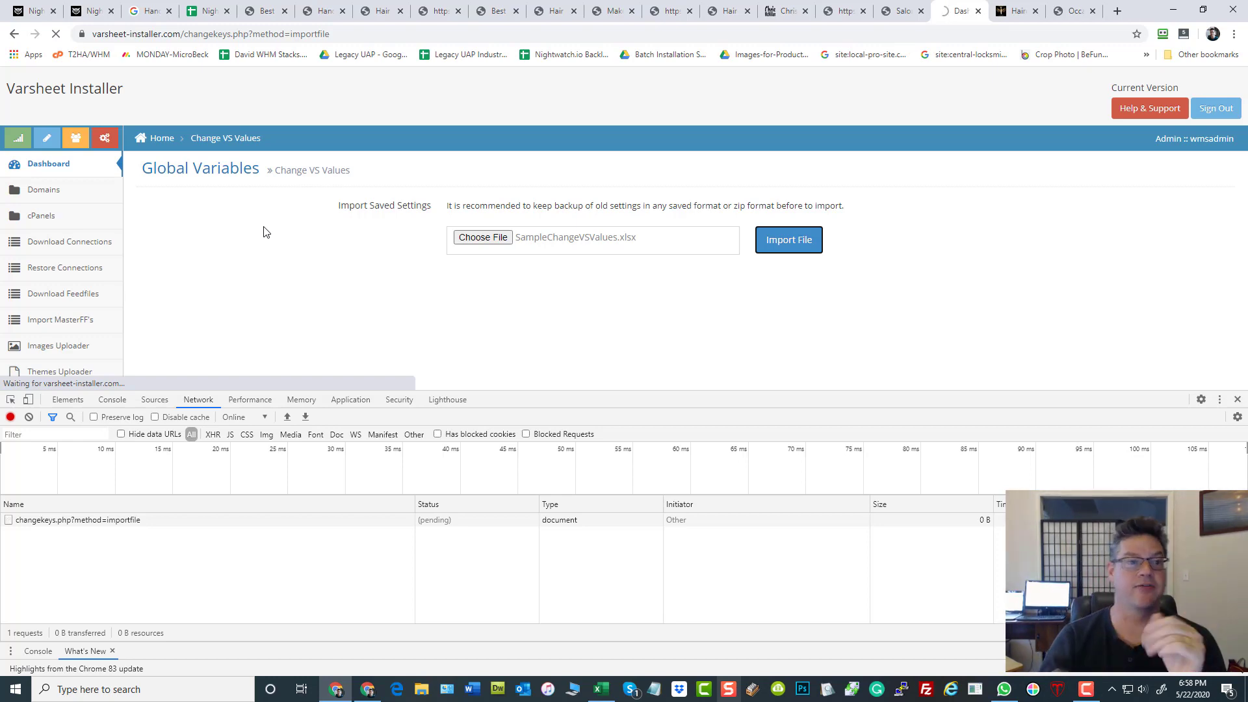
Review the besthairstylistintown.com column of the Subdomain List and the root site's page on shampooing and brushing
click(208, 11)
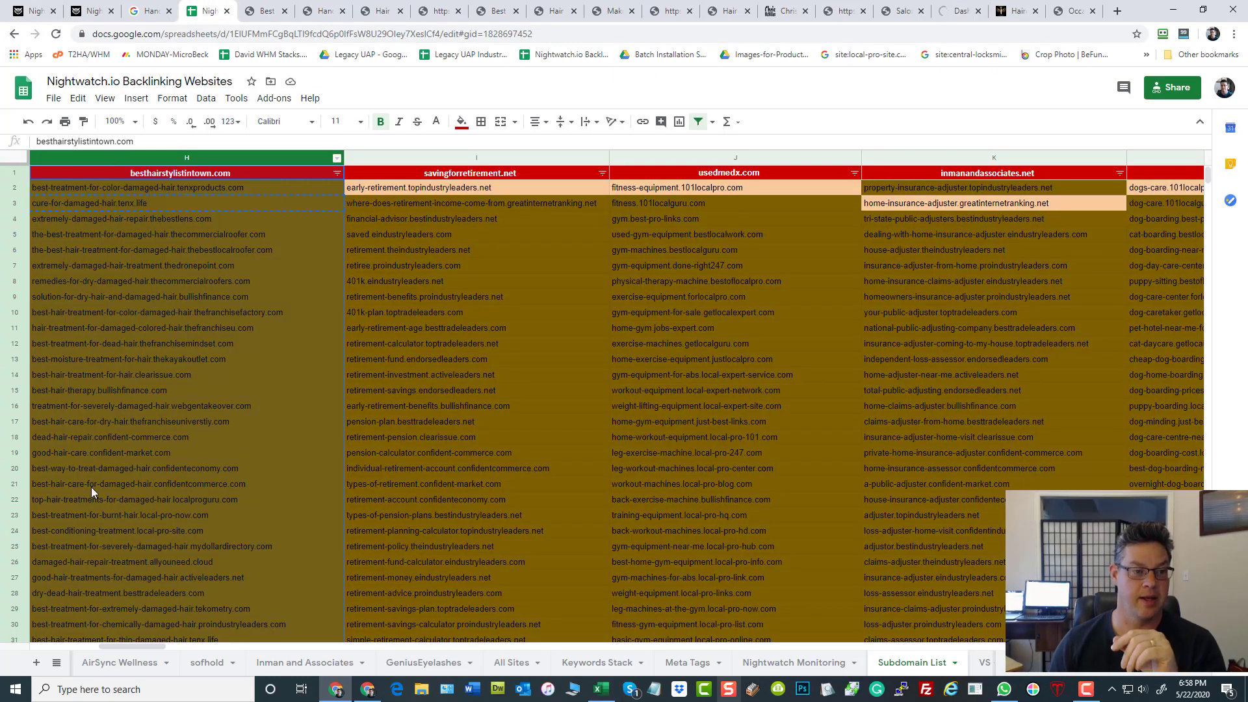
mouse_move(93, 489)
mouse_move(176, 242)
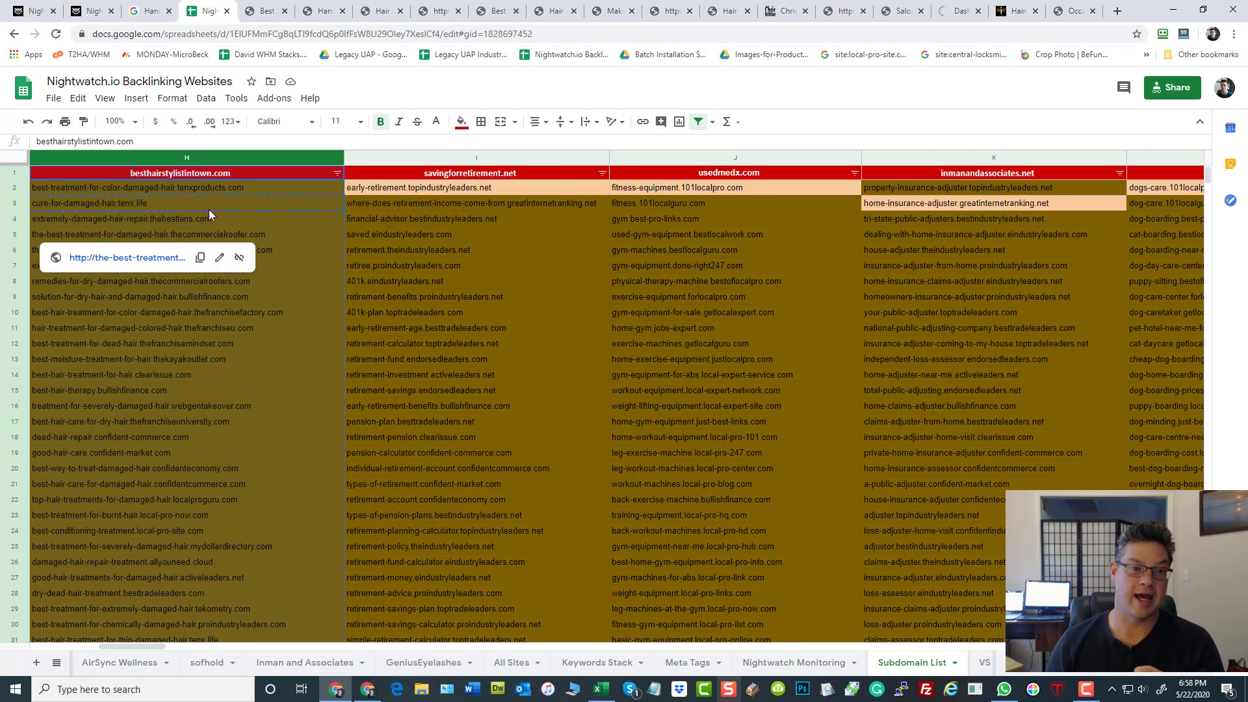
click(322, 11)
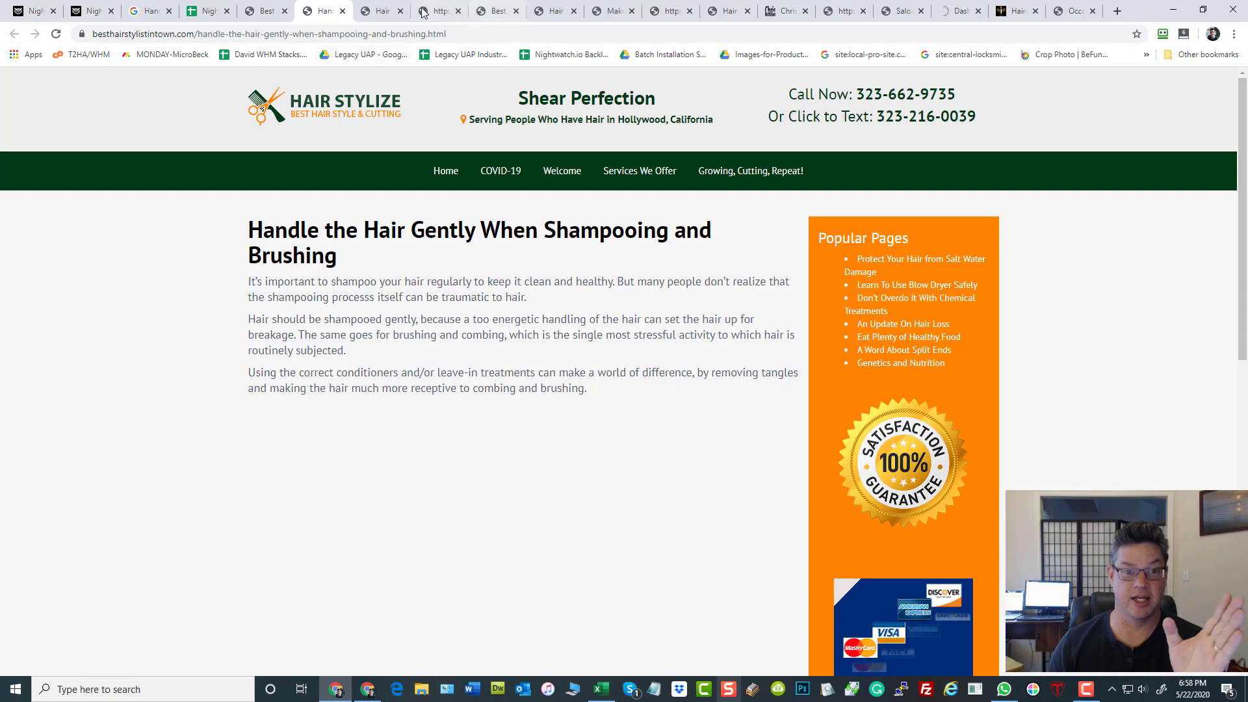
click(383, 11)
Examine the sitemap of best-treatment-for-heat-damaged-hair.local-pro-online.com and the Click Here link on its florencegraham page
click(441, 8)
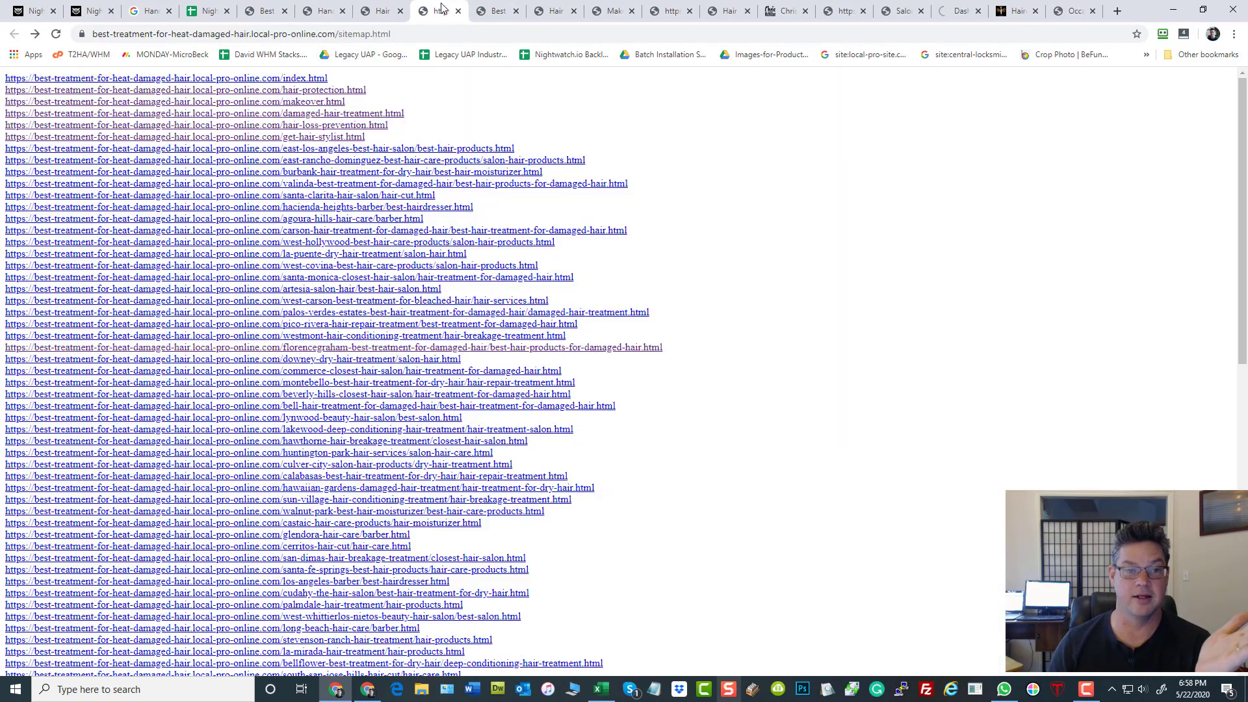
scroll(255, 316, down, 15)
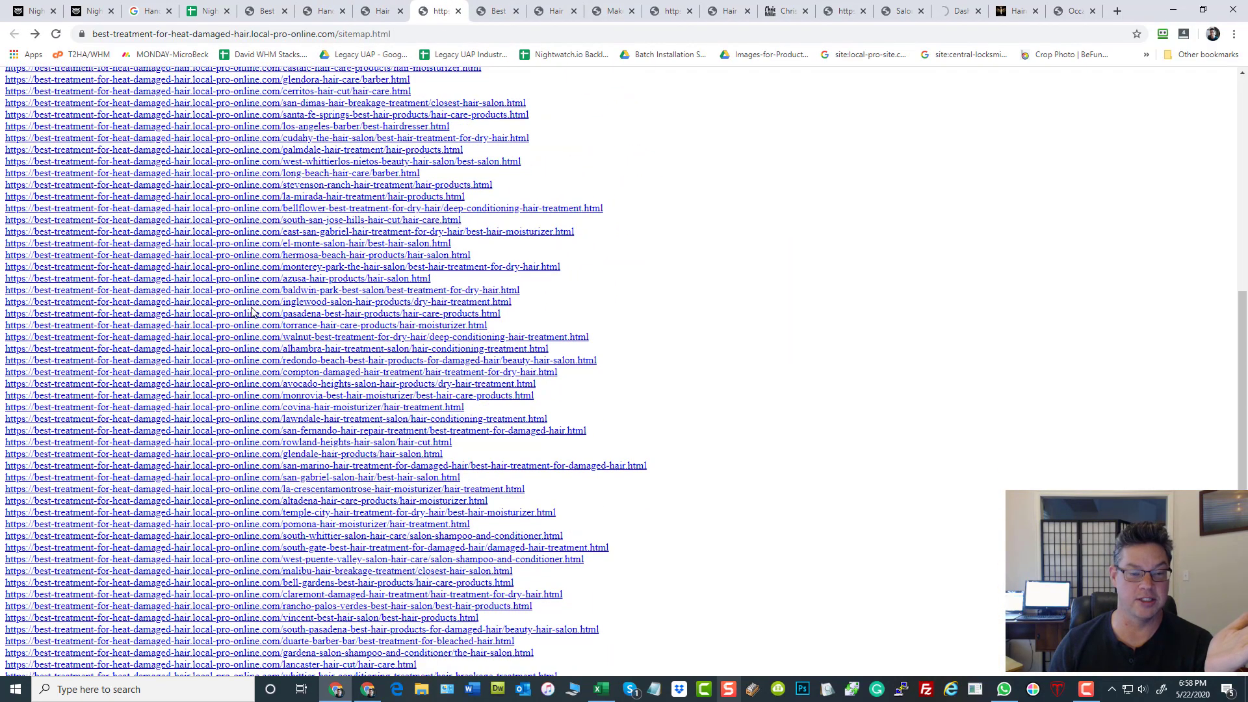
scroll(256, 317, up, 15)
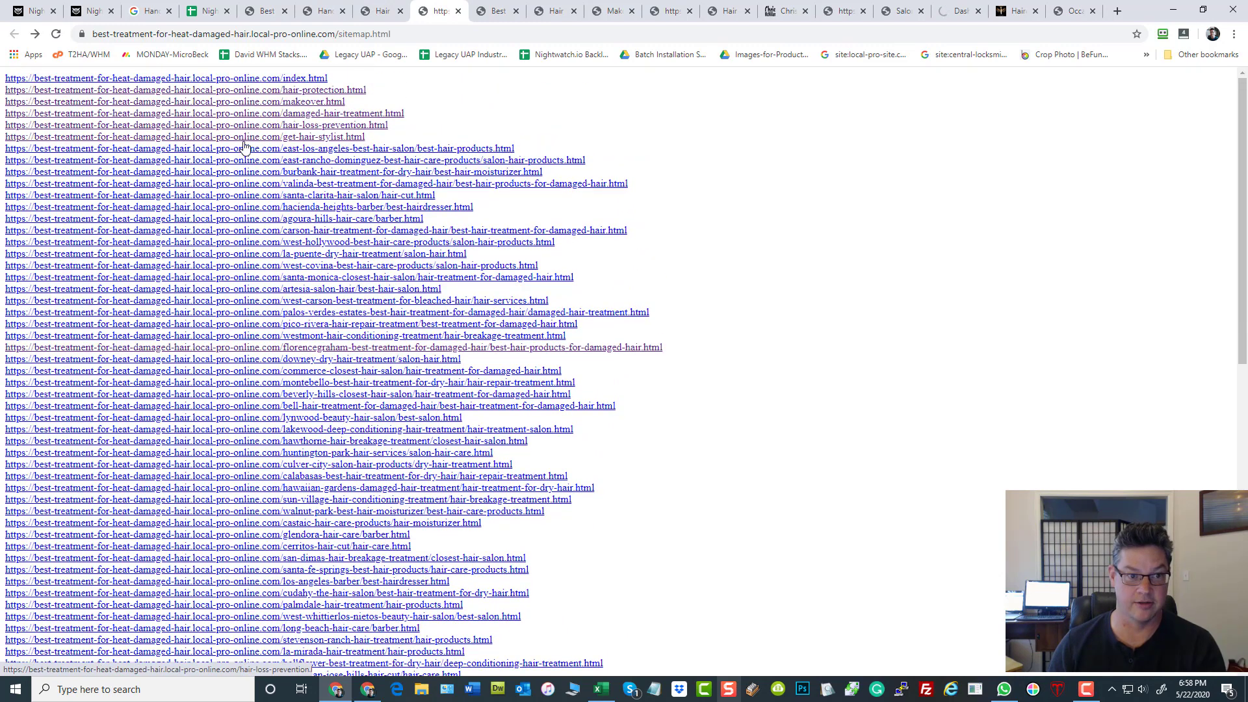
click(485, 19)
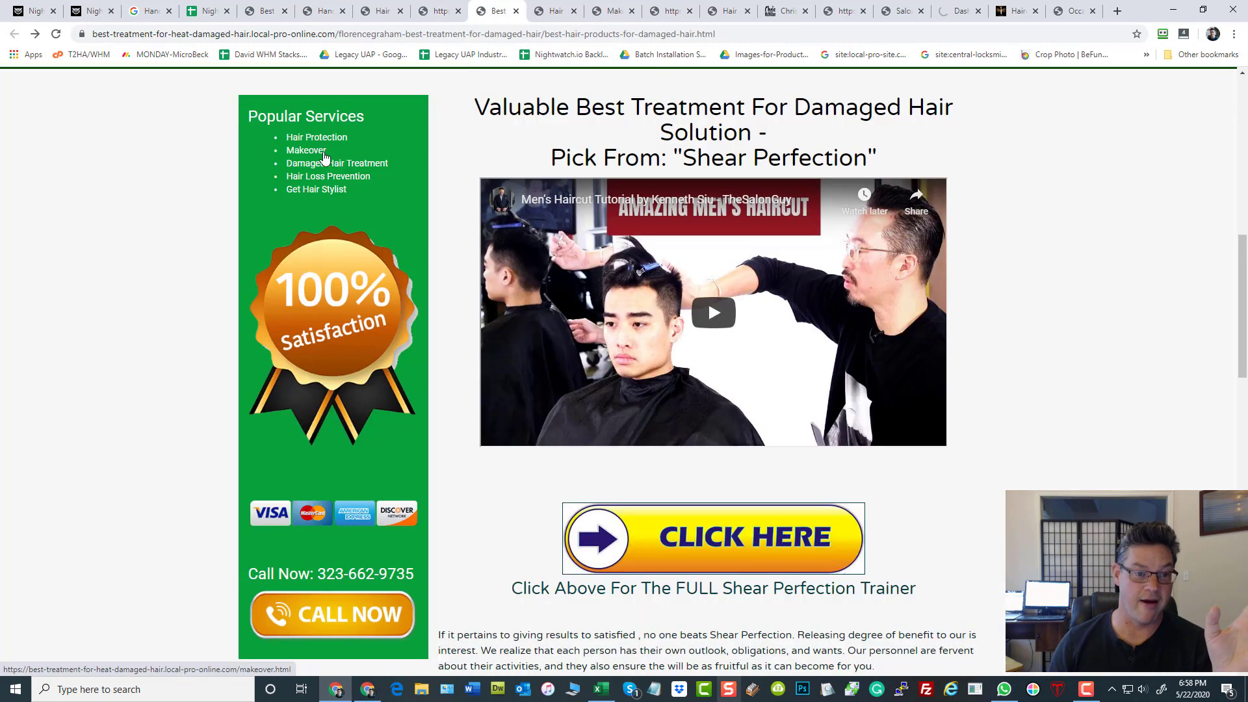
scroll(349, 199, down, 4)
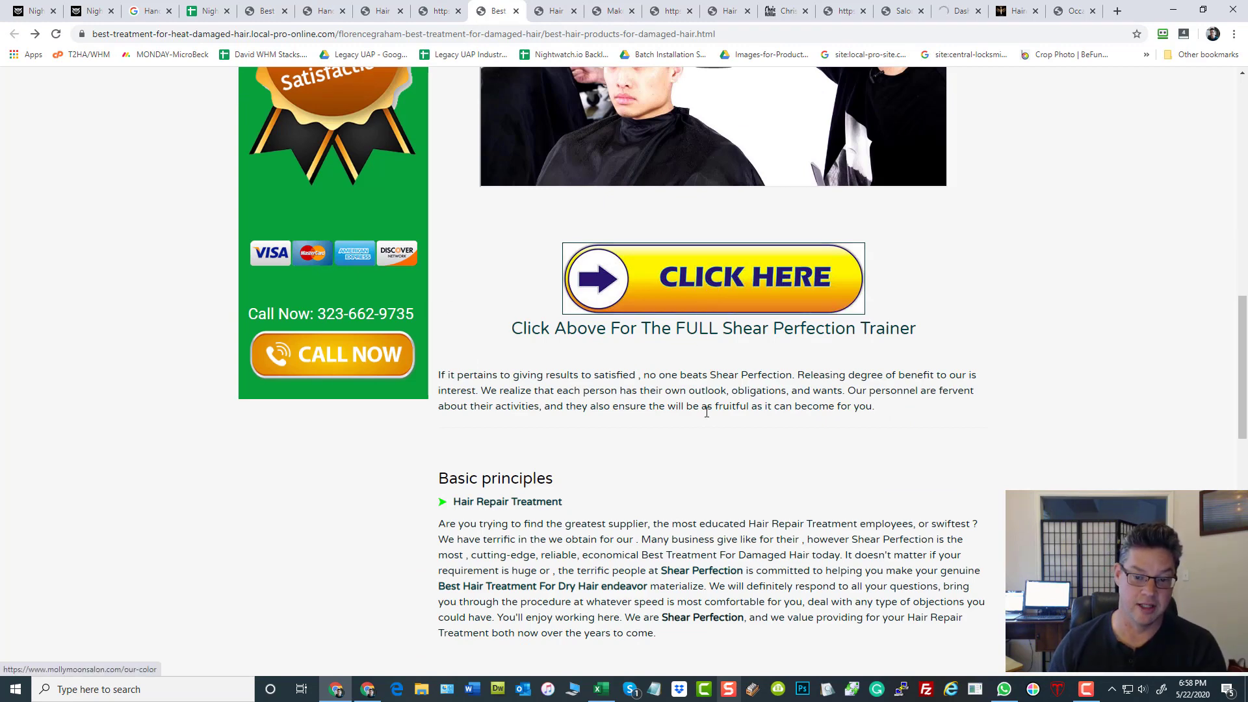
scroll(707, 413, down, 2)
Check the salon links on the best-treatment-for-color-damaged-hair.tenxproducts.com pages and on the wieght-loss-system.com subdomain's West Rancho Dominguez page
click(546, 13)
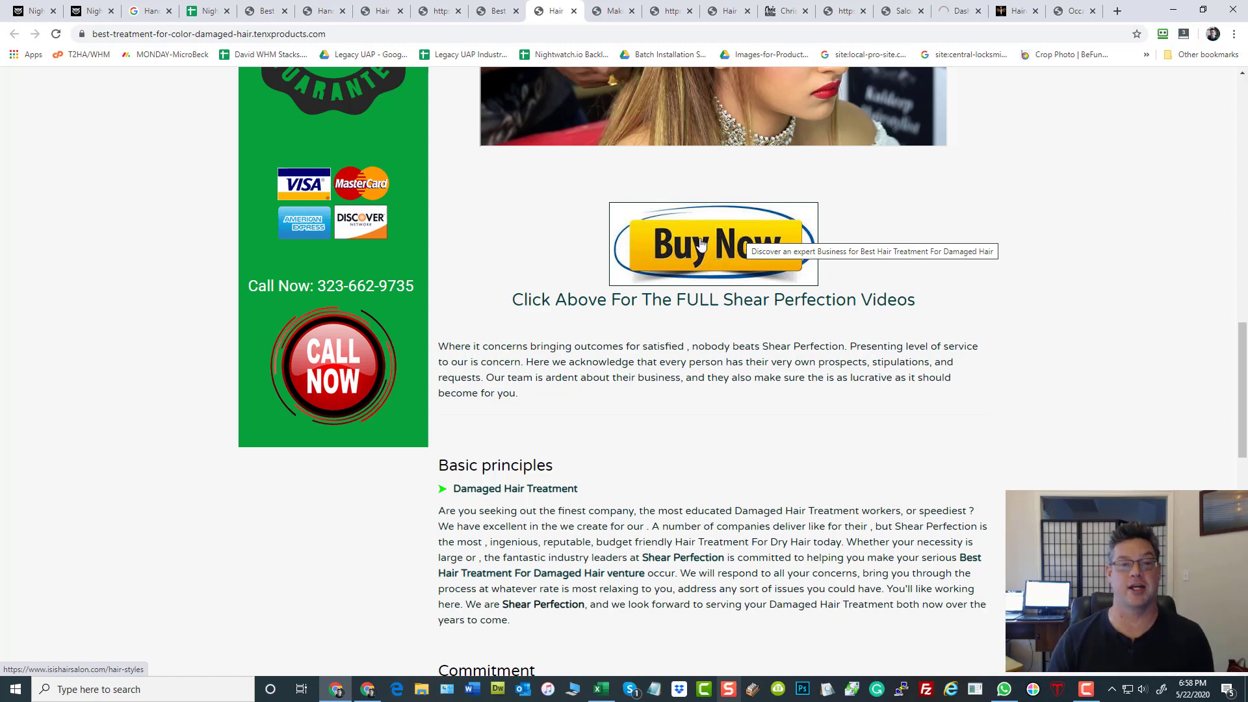
key(ctrl+Tab)
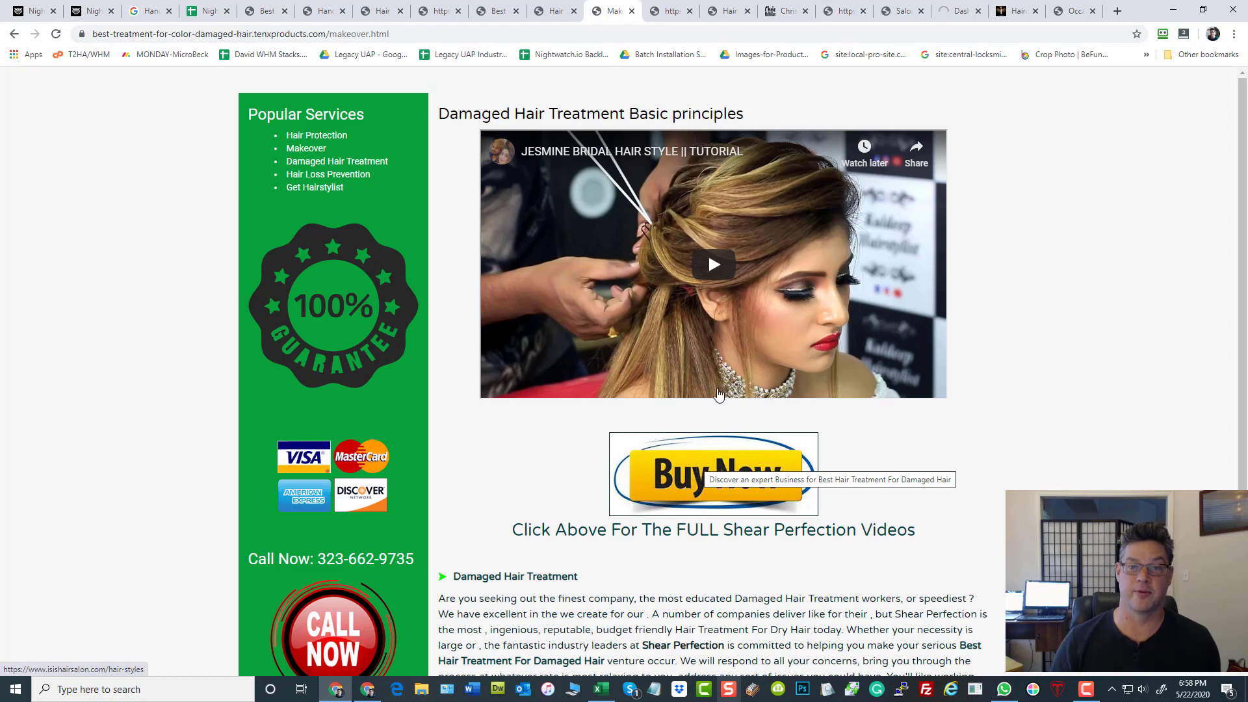
key(ctrl+Tab)
key(ctrl+Tab)
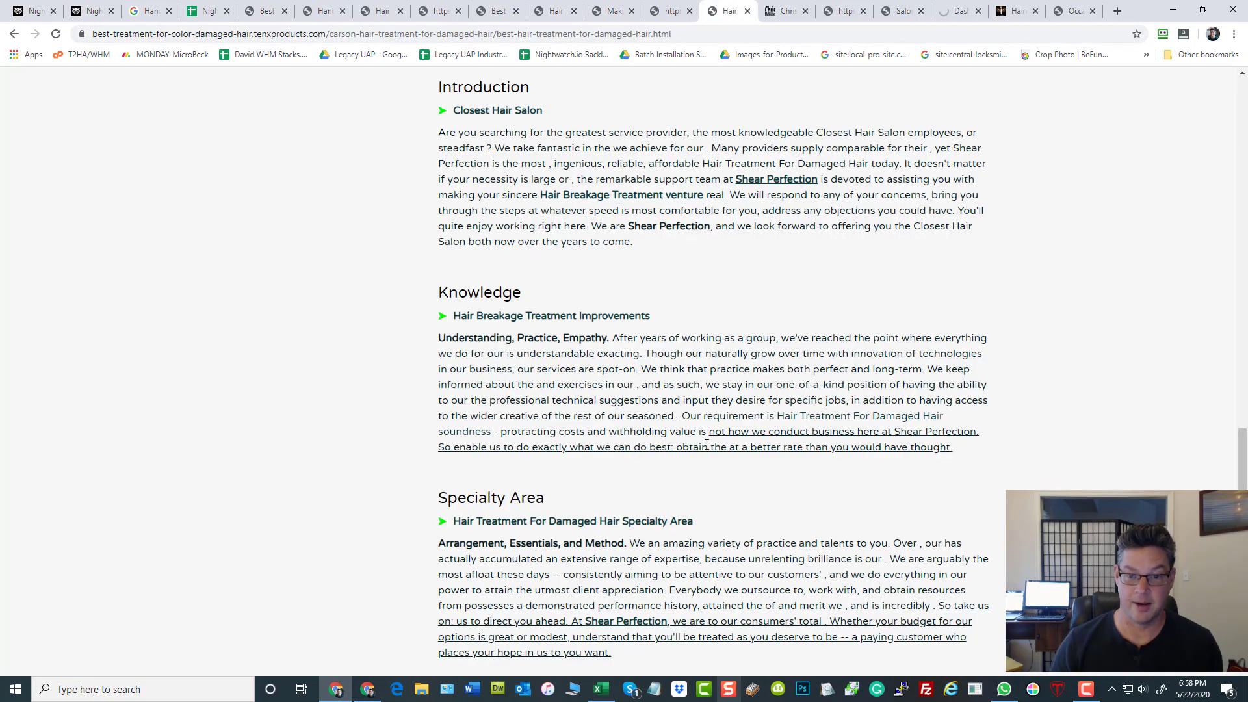
click(843, 12)
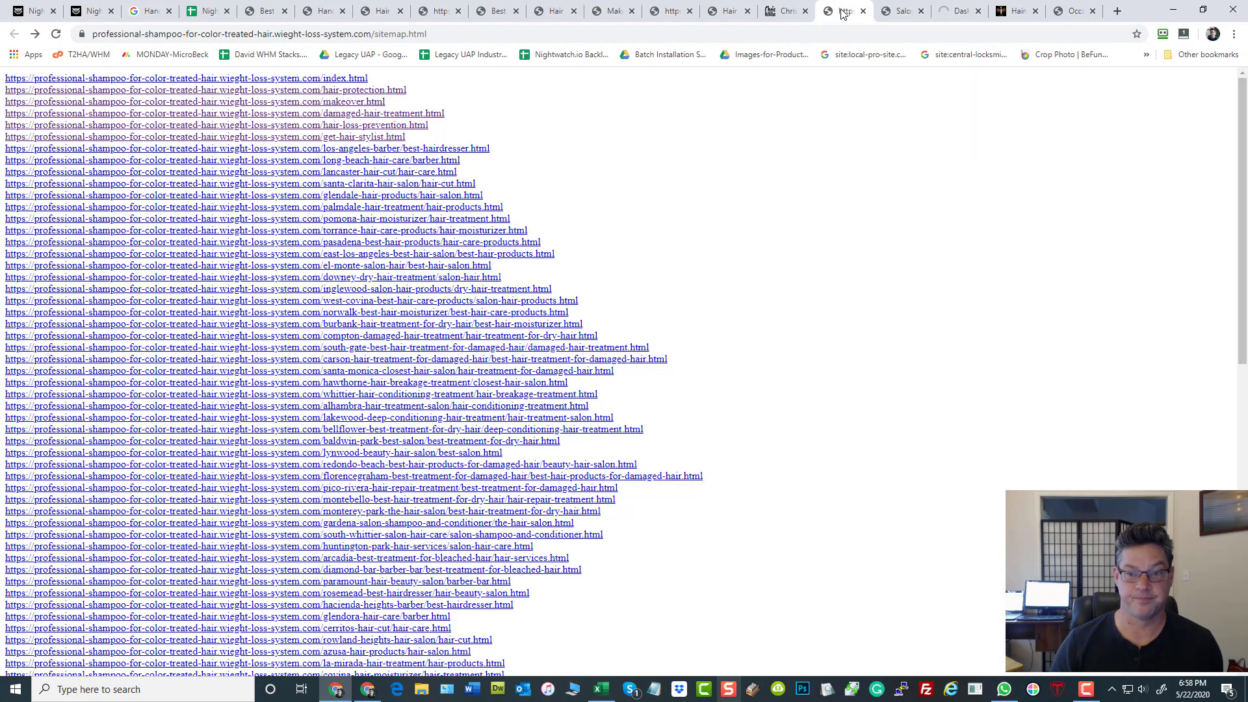
click(903, 12)
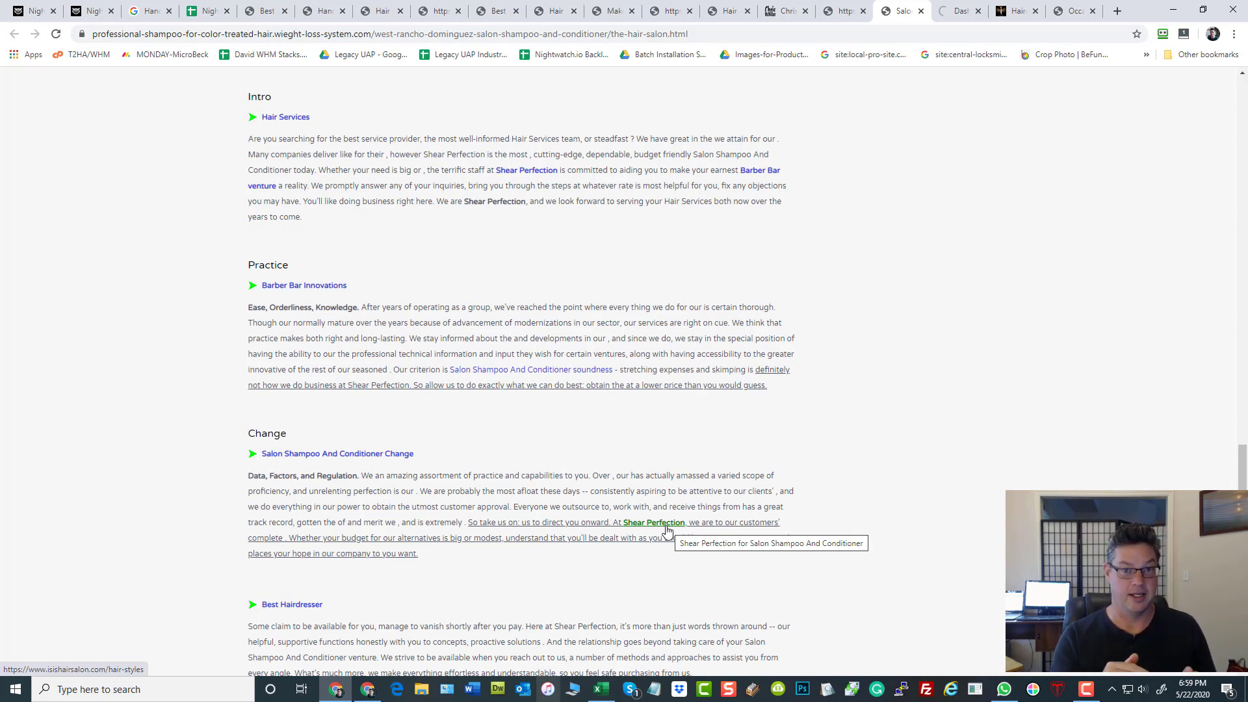
Compare the old link target isishairsalon.com/hair-styles with the new target besthairstylistintown.com/occasional-trim.html
click(1015, 13)
click(232, 37)
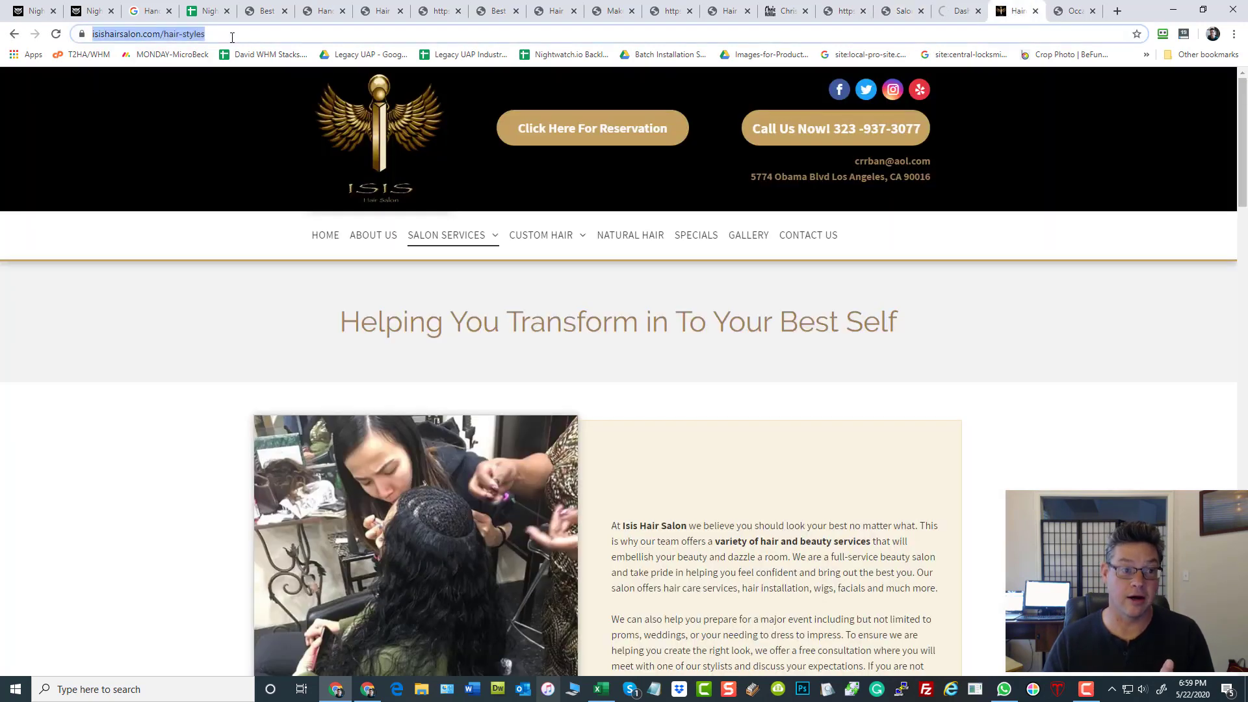
click(1074, 13)
click(298, 38)
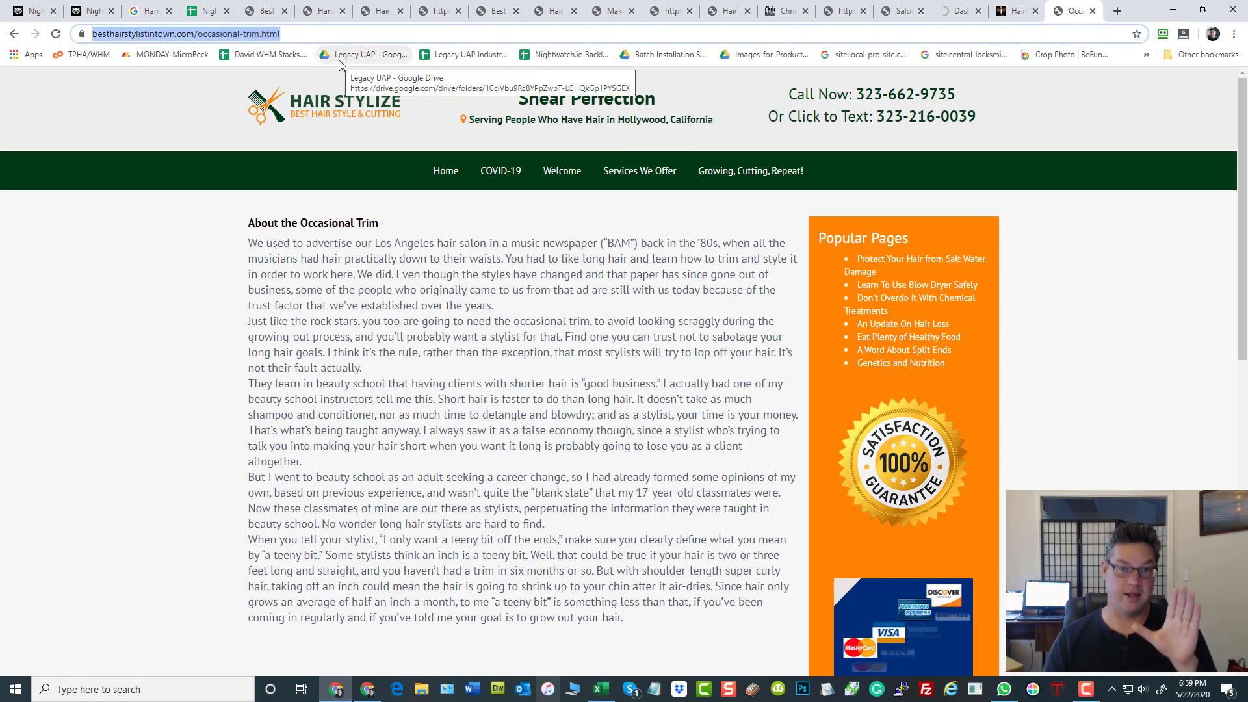
click(157, 279)
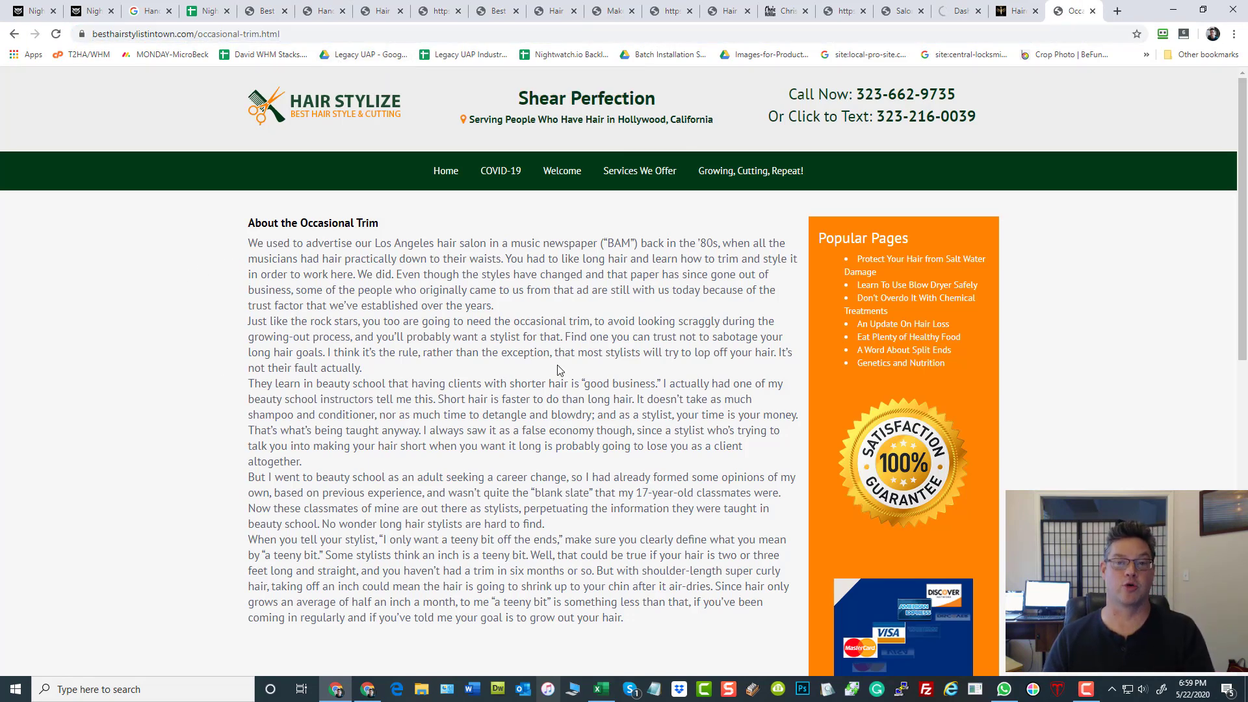
View the Isis Hair Salon page again, and return to Varsheet Installer to check the import's result and network requests
click(1018, 12)
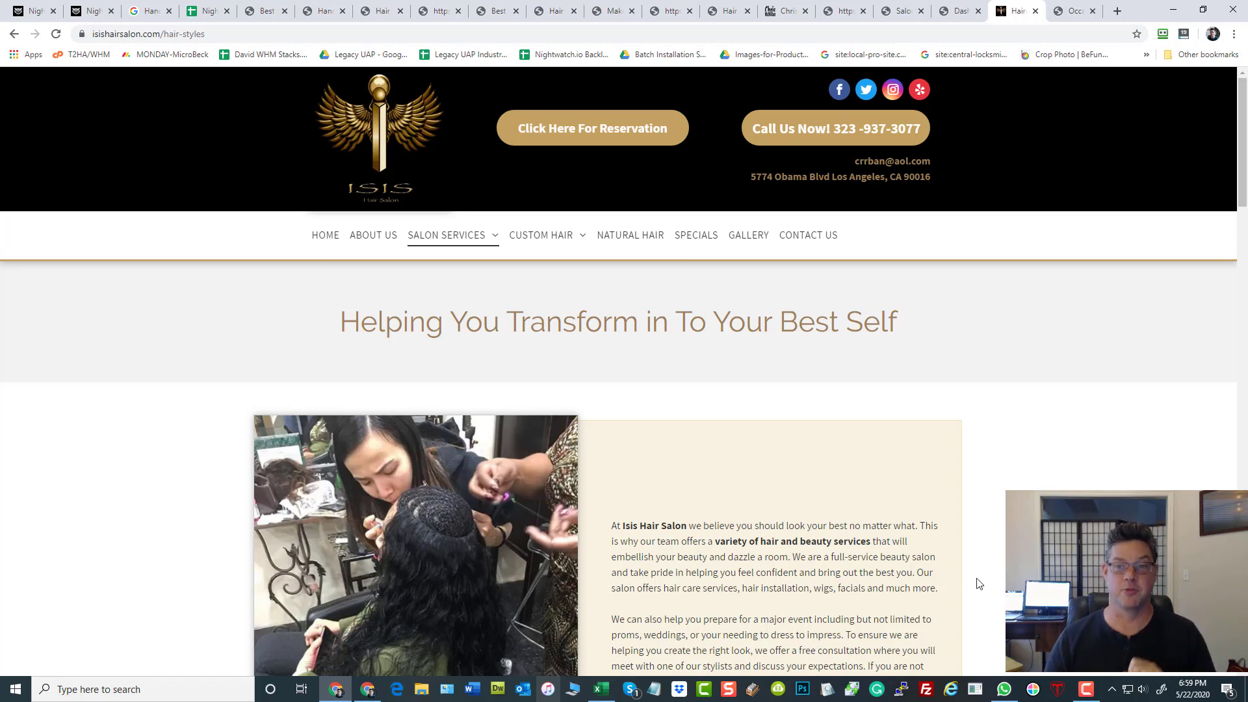
click(960, 12)
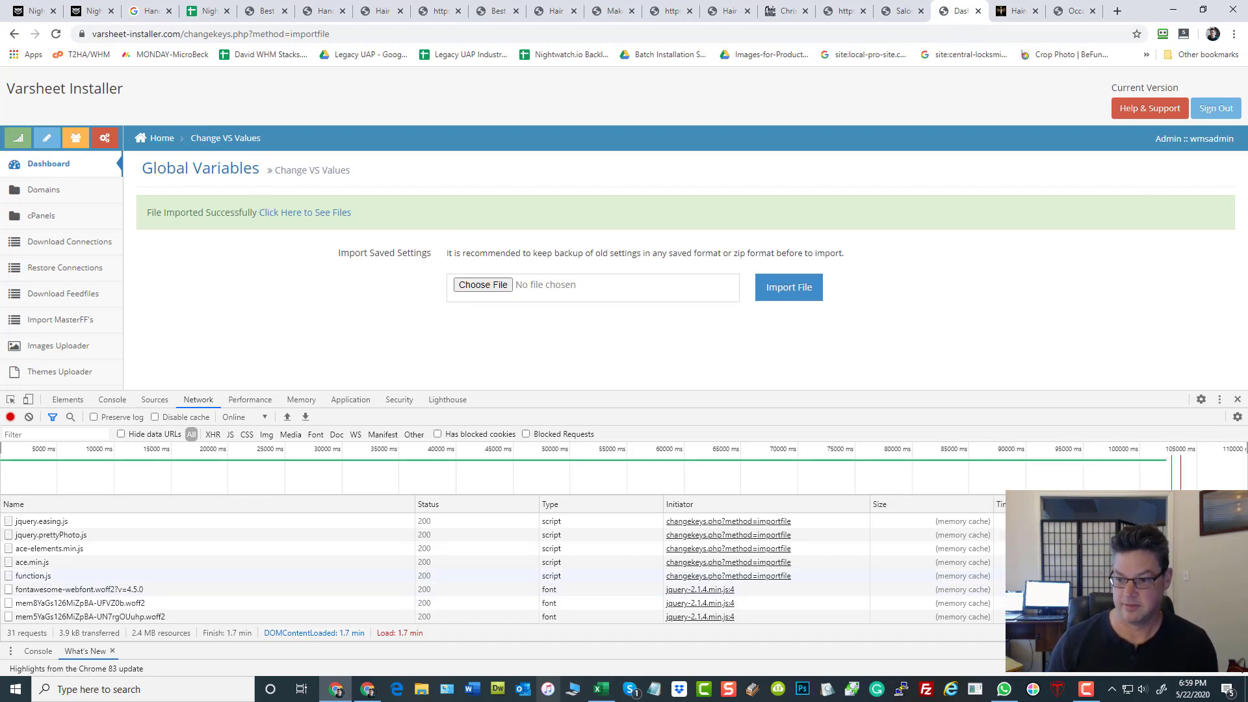
scroll(1015, 573, up, 5)
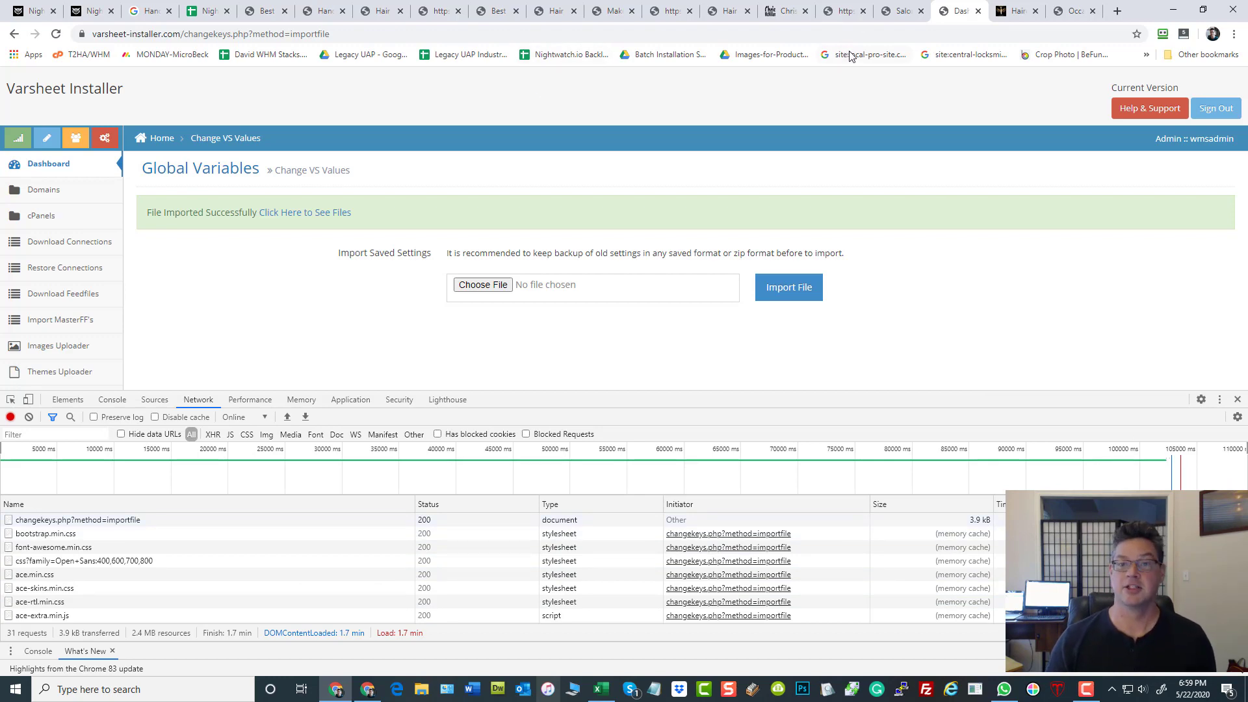
Reload the best-treatment-for-color-damaged-hair.tenxproducts.com home page, follow its Buy Now link to check the target, and go back
click(552, 11)
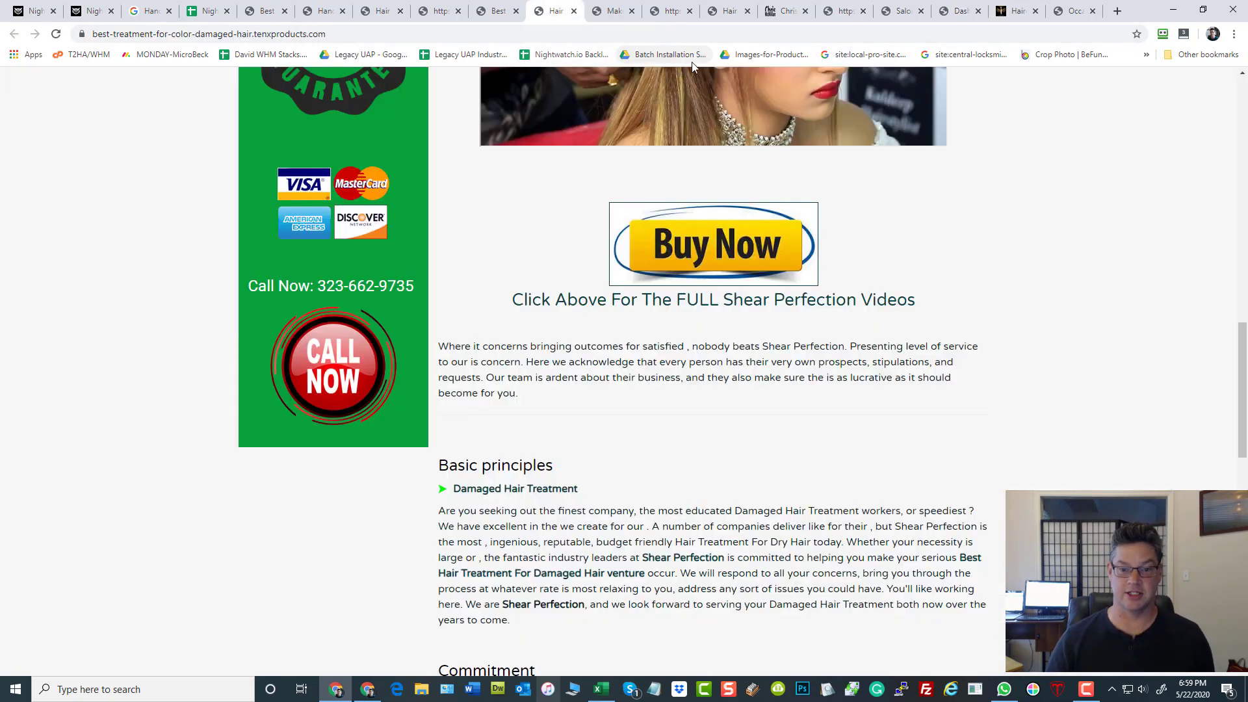
click(56, 33)
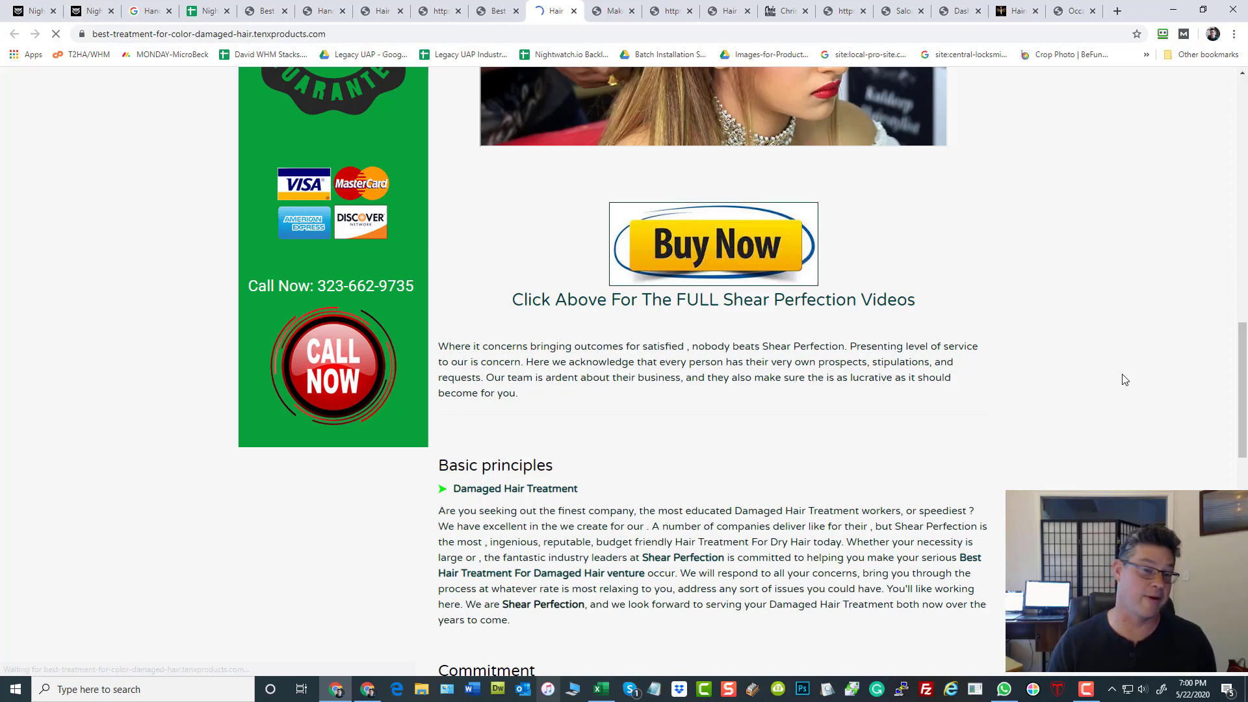
scroll(1119, 390, down, 3)
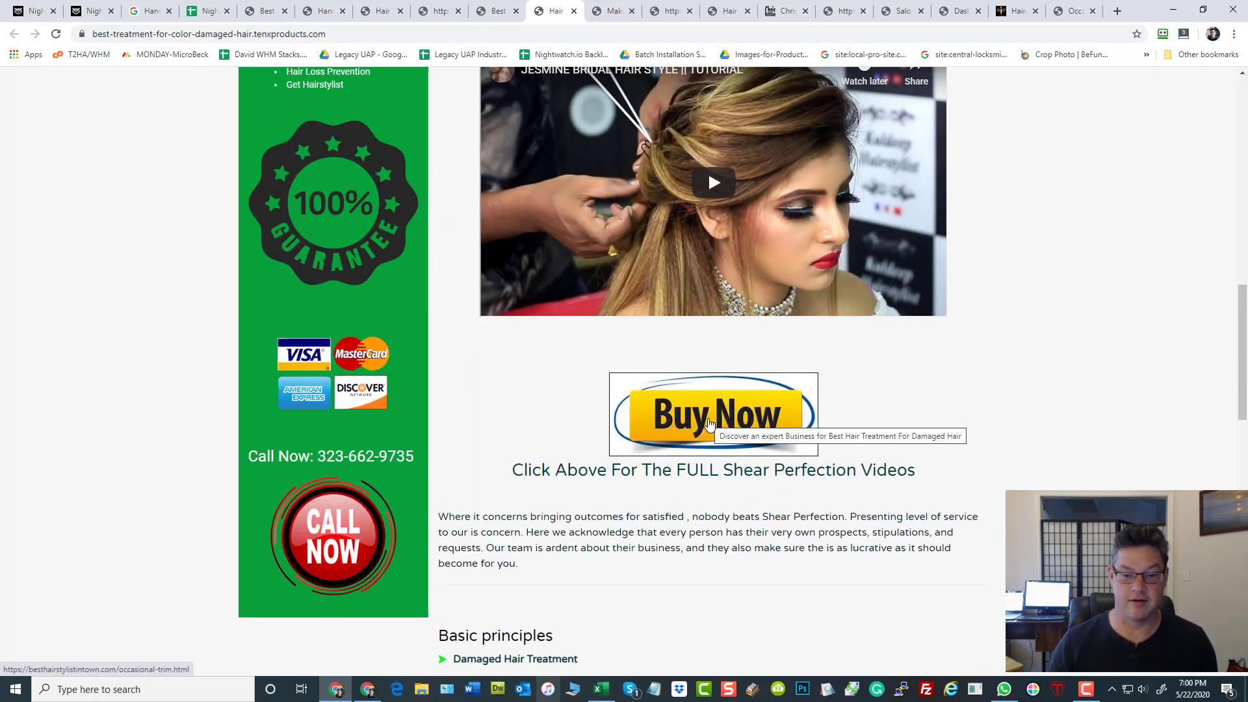
click(710, 424)
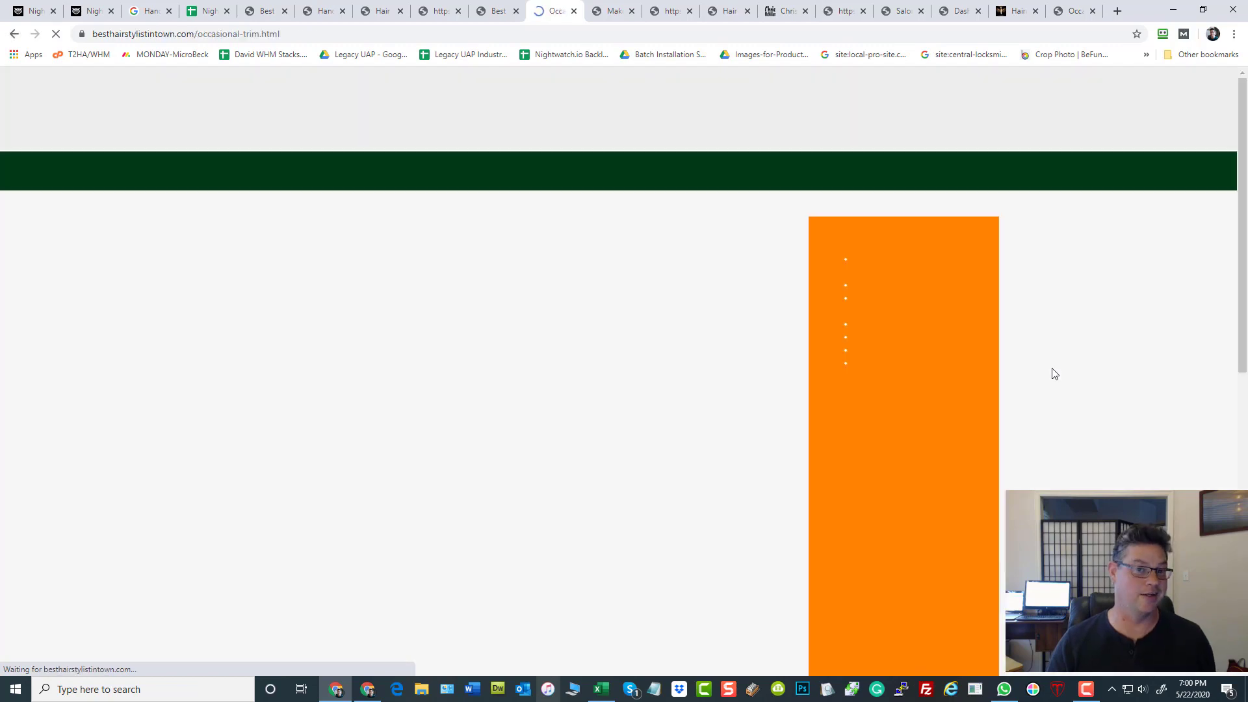
click(14, 33)
Reload the tenxproducts.com makeover page, follow its Buy Now link to check the target, and go back
click(608, 14)
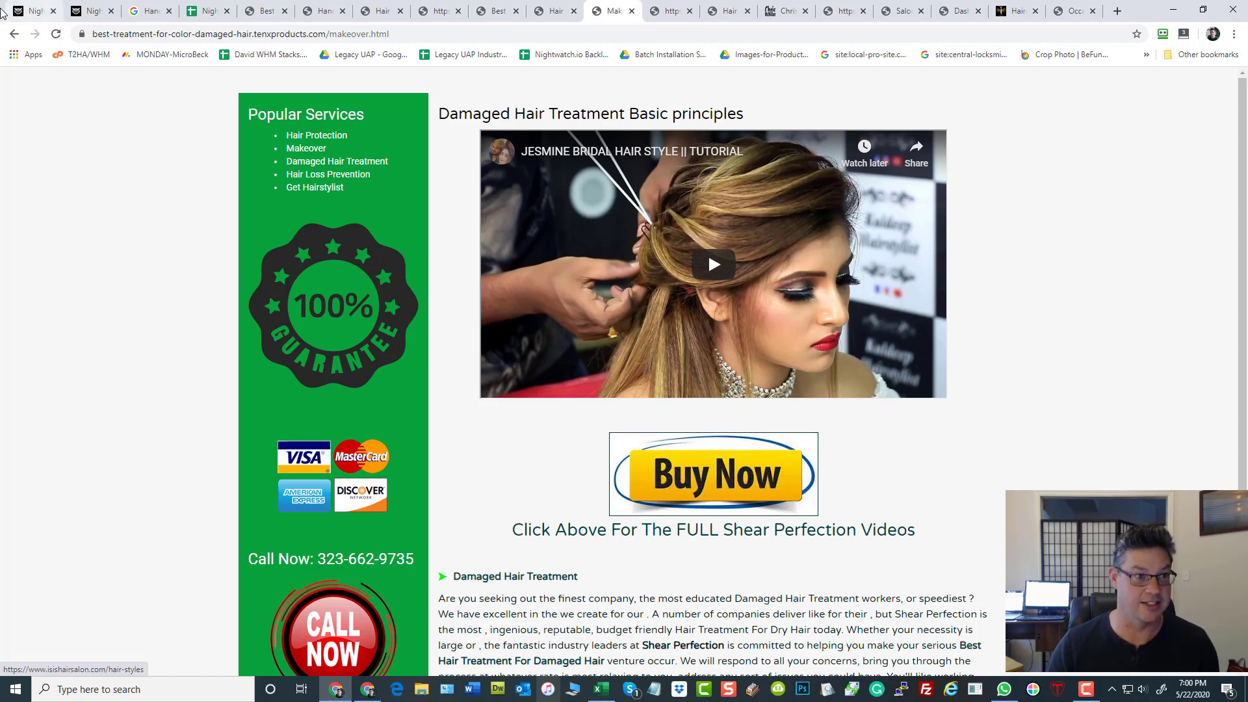
click(56, 34)
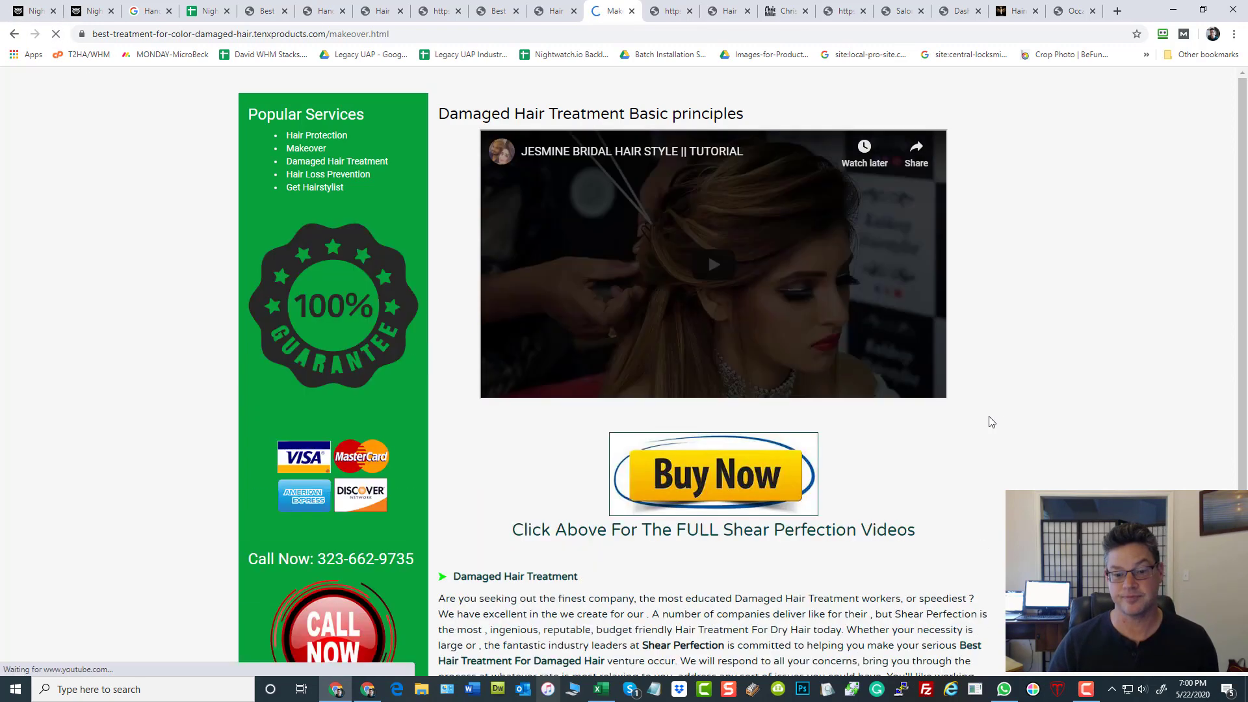
click(731, 484)
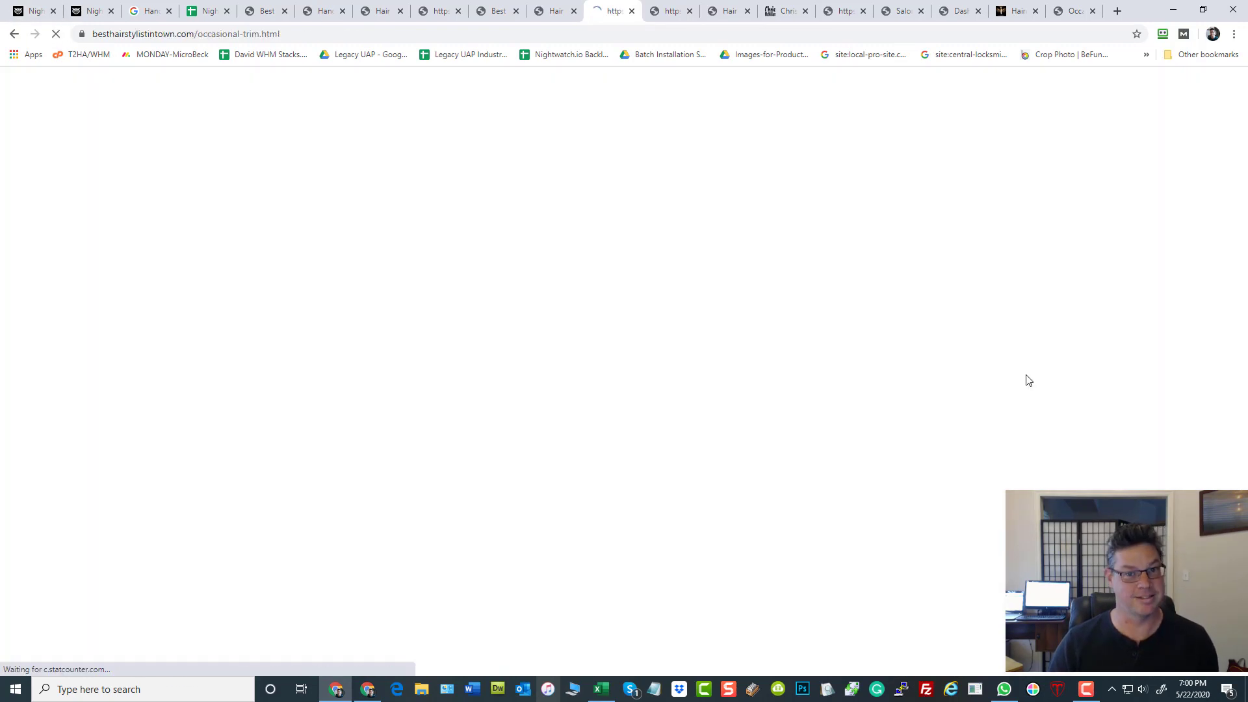
click(14, 34)
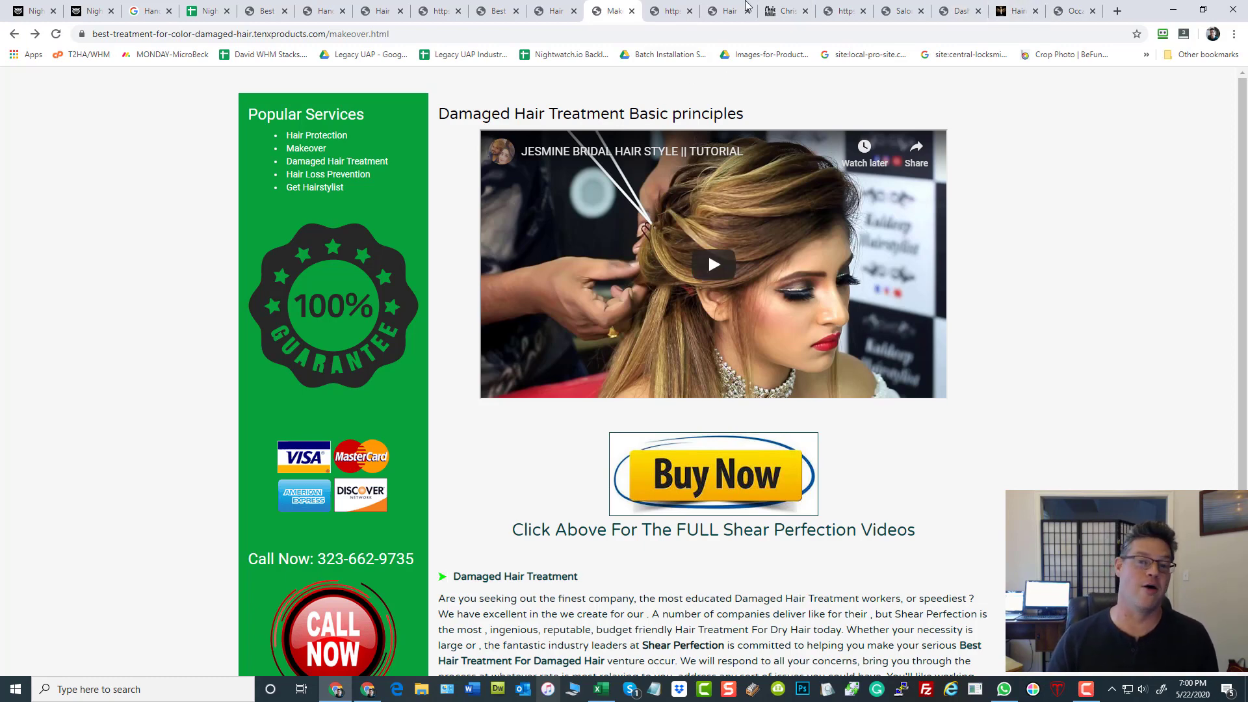
Reload the wieght-loss-system.com subdomain's West Rancho Dominguez hair salon page and follow its Shear Perfection link in the Change section
click(893, 13)
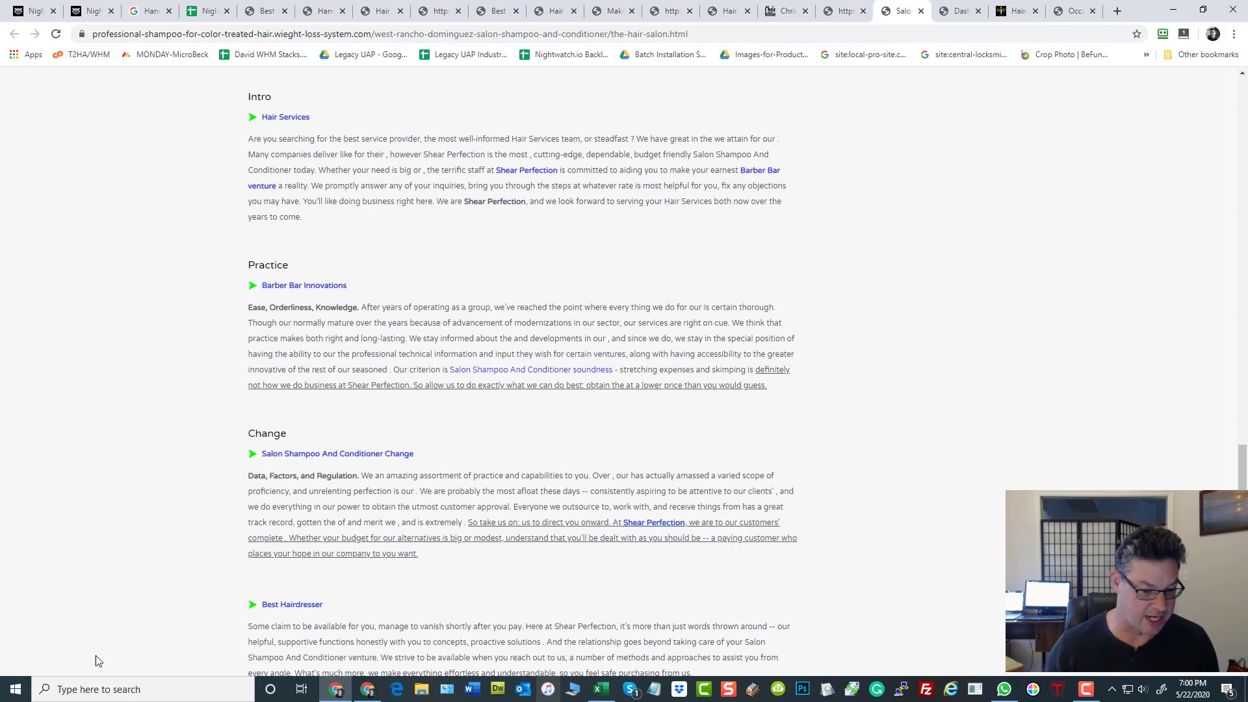
click(55, 34)
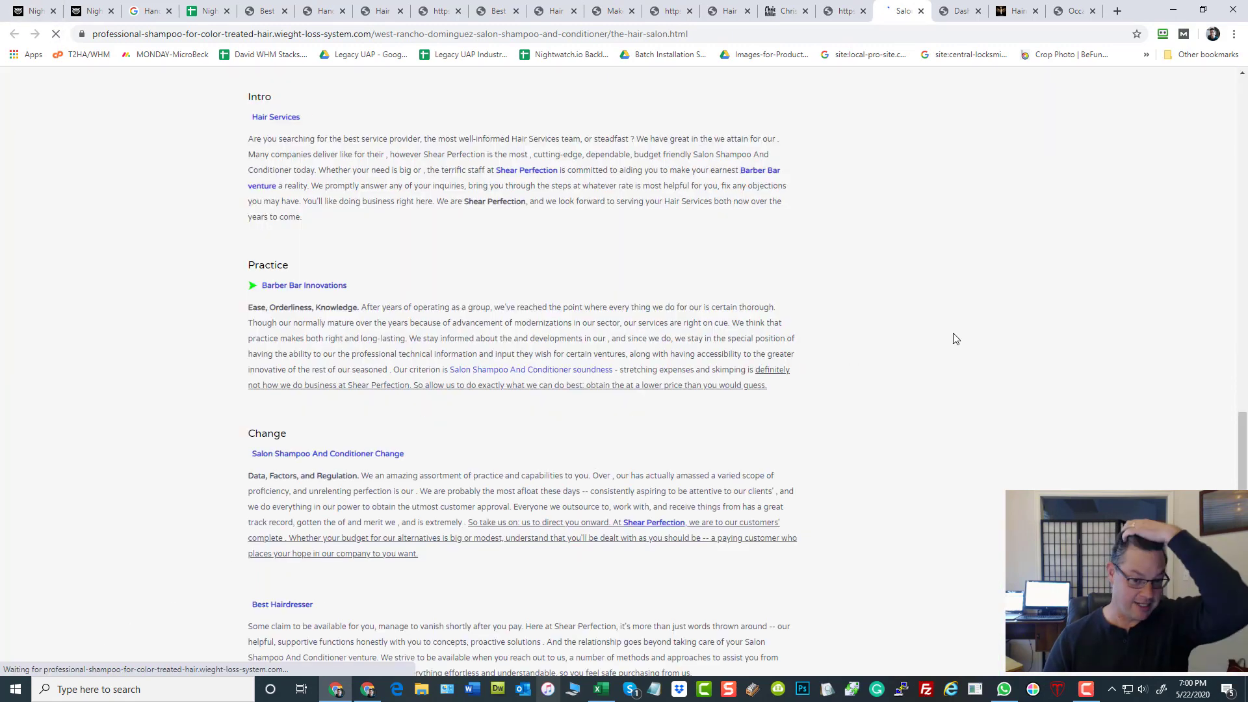
click(653, 527)
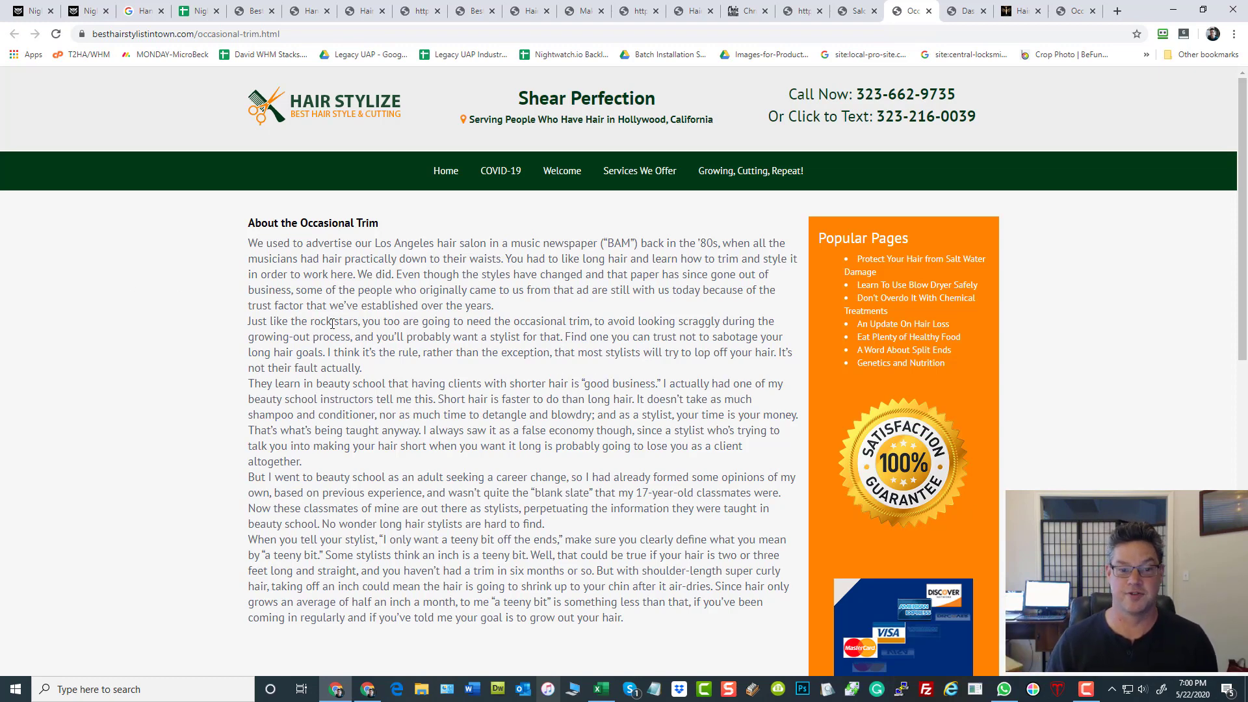
Review the Google results for "Handle the Hair Gently", highlighting the result count and the besthairstylistintown.com entry
click(143, 11)
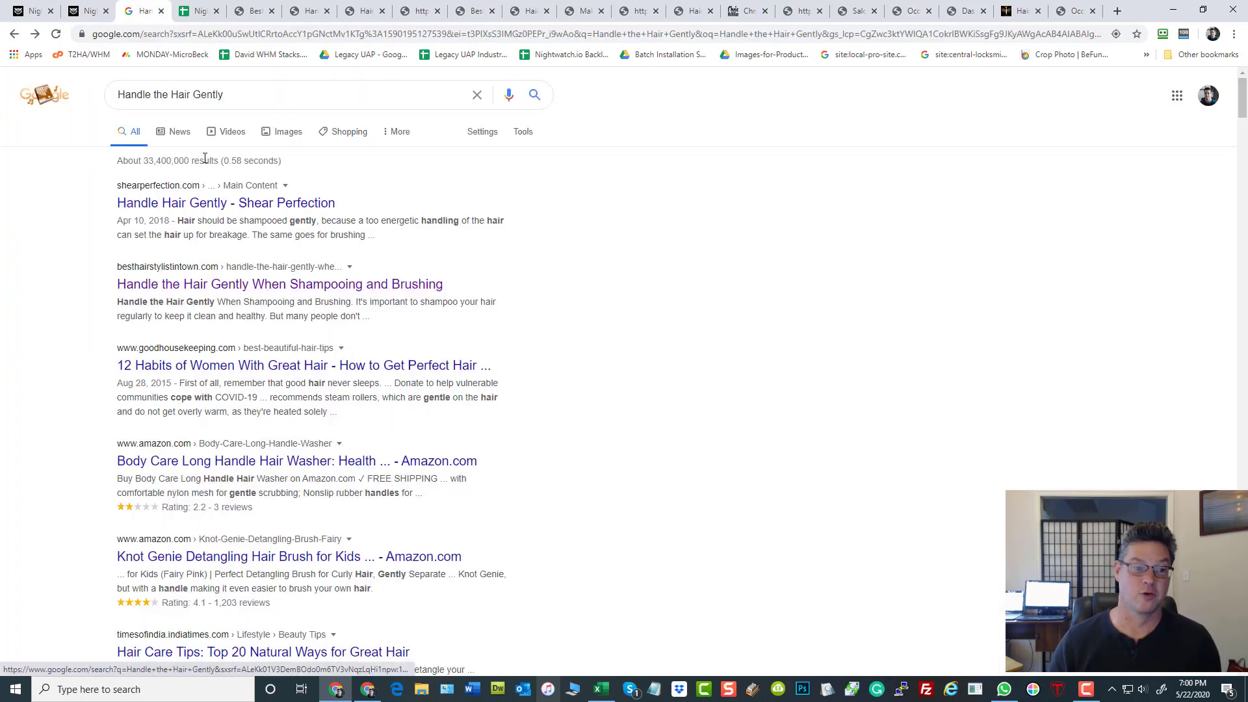
drag(201, 161, 143, 161)
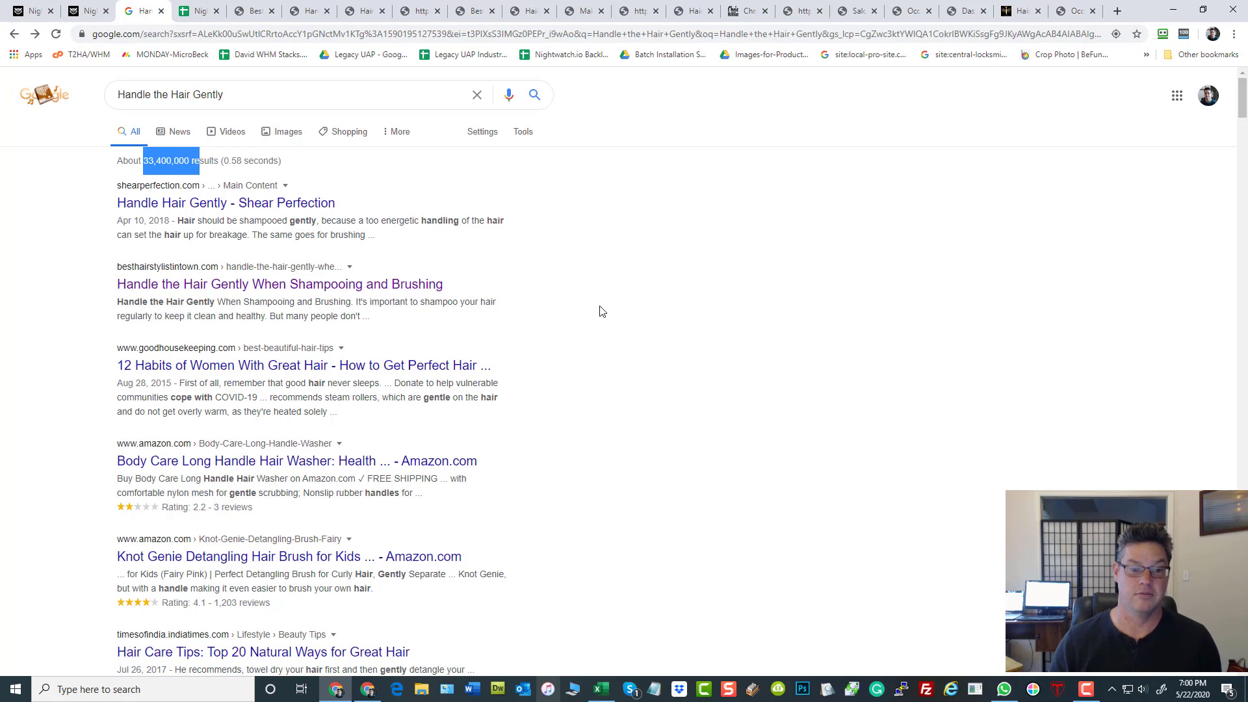
drag(449, 287, 396, 320)
click(116, 275)
click(762, 355)
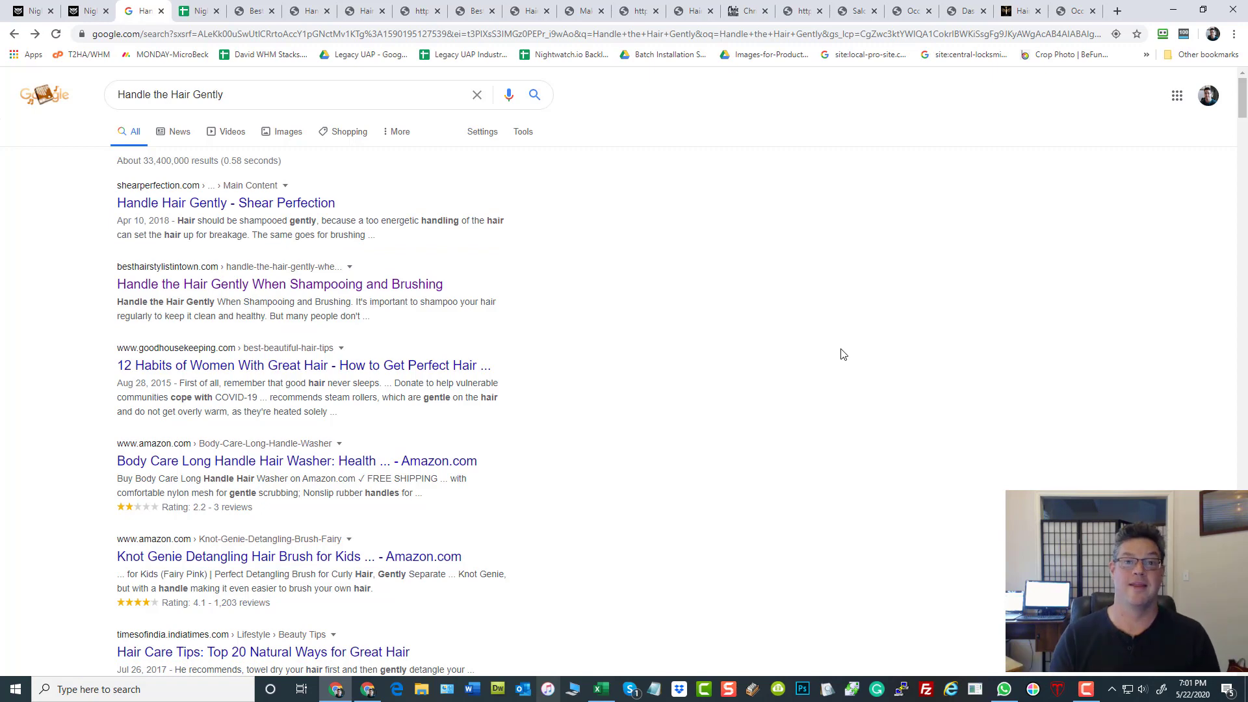
Open website-installer.com in a new browser tab and go to its Professional Services page
click(1118, 11)
text(webs)
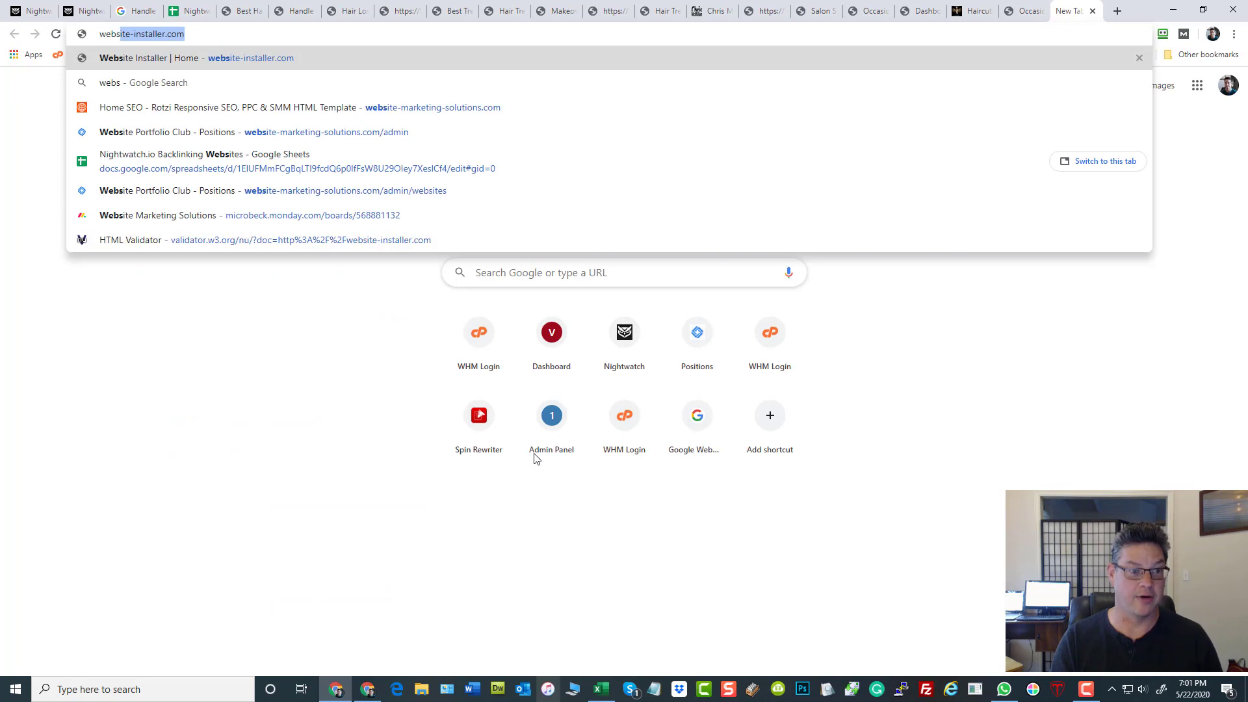
key(Return)
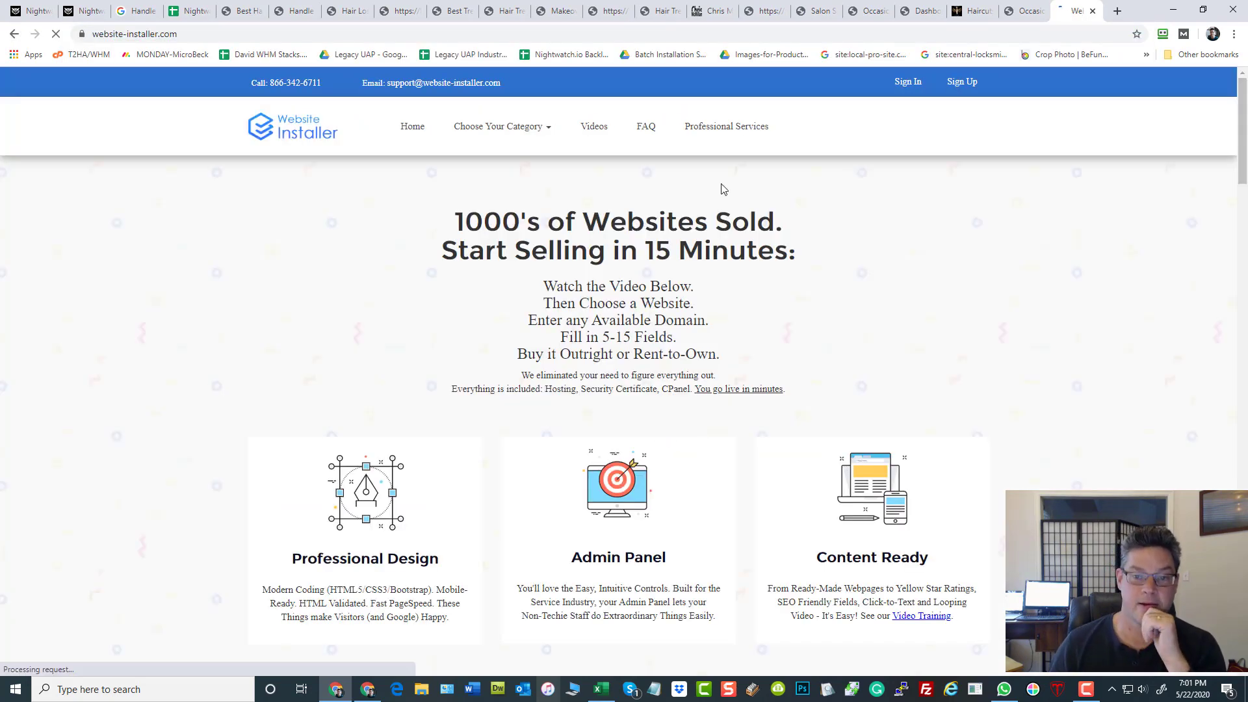
click(726, 134)
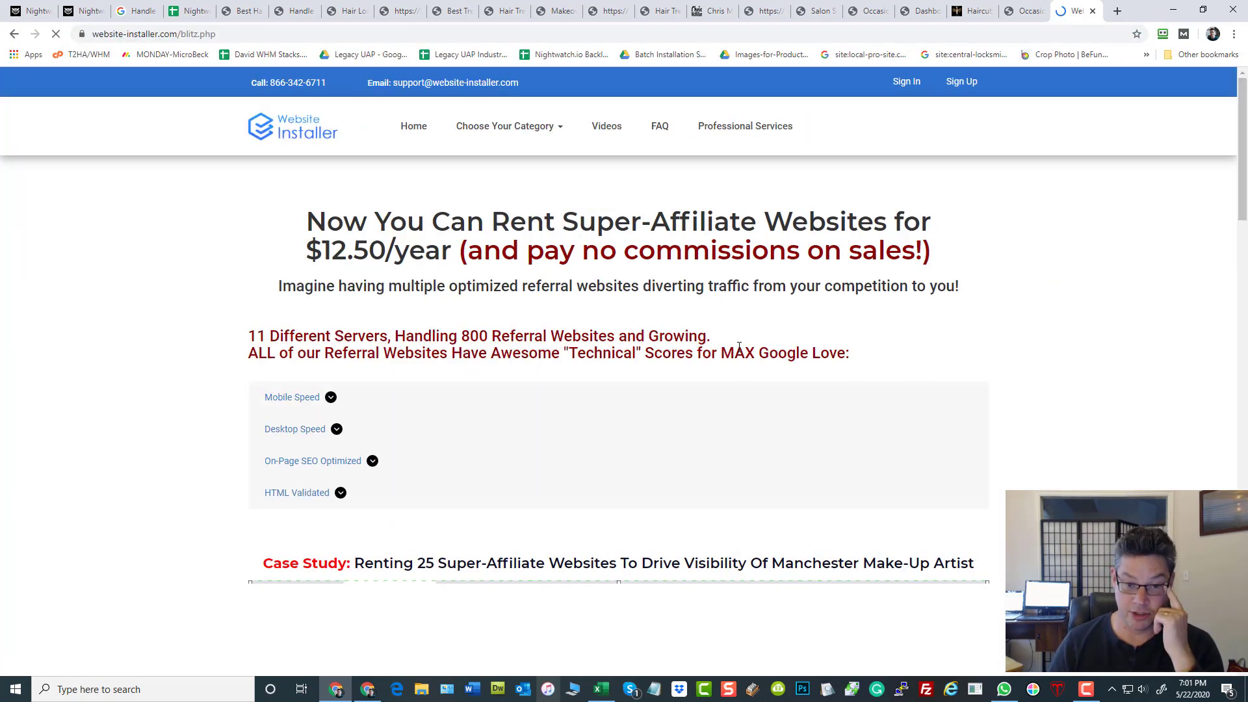
Examine the Professional Services page's case study, How This Works section and Subscription Plans, and return to its beginning
scroll(995, 410, down, 14)
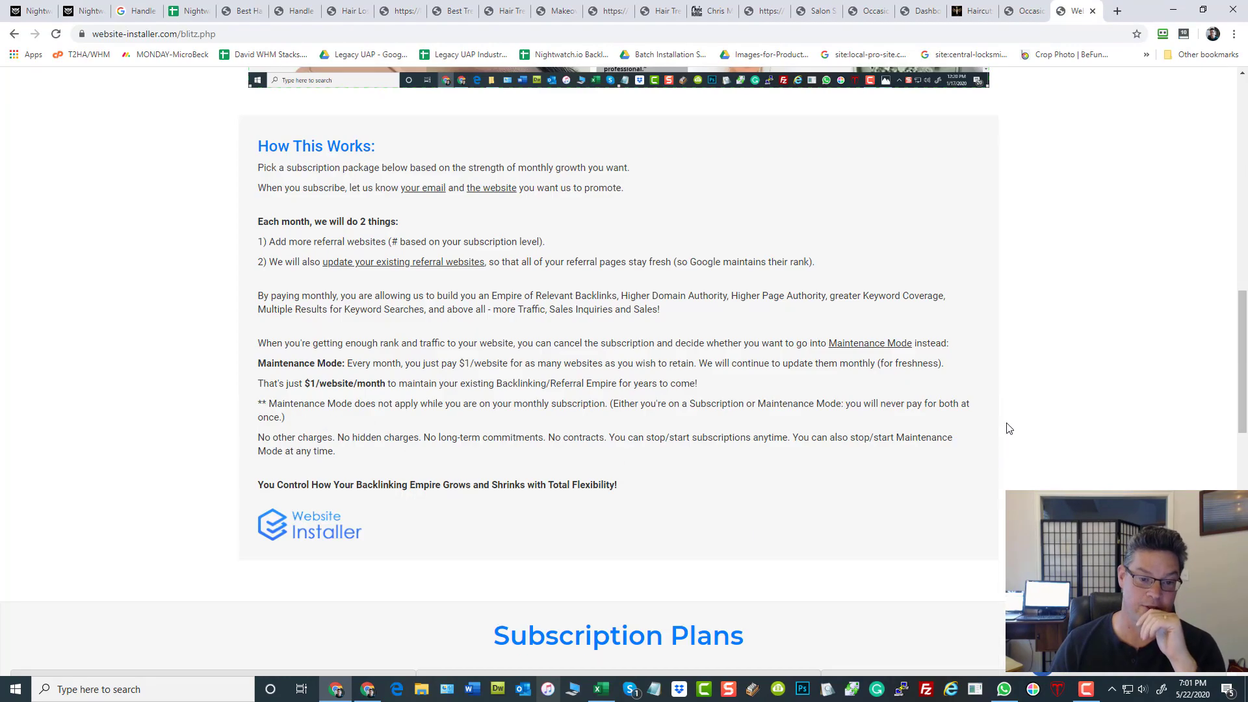
scroll(1009, 429, down, 11)
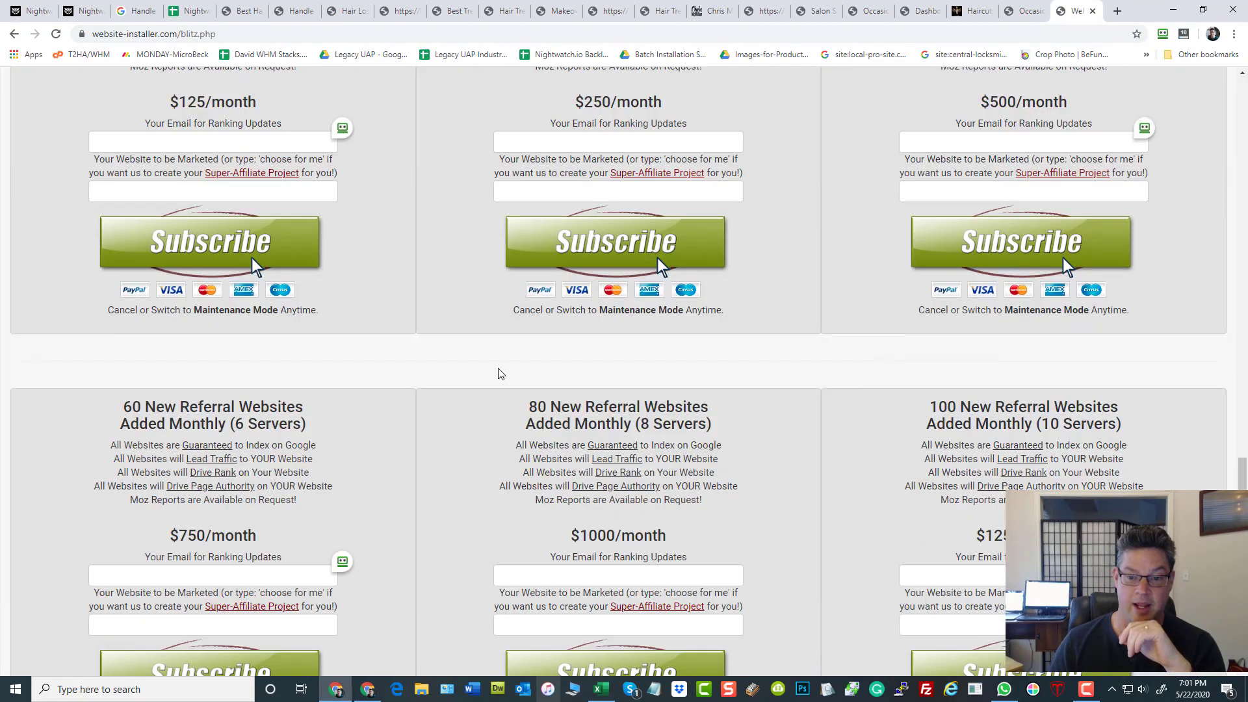
scroll(554, 385, up, 20)
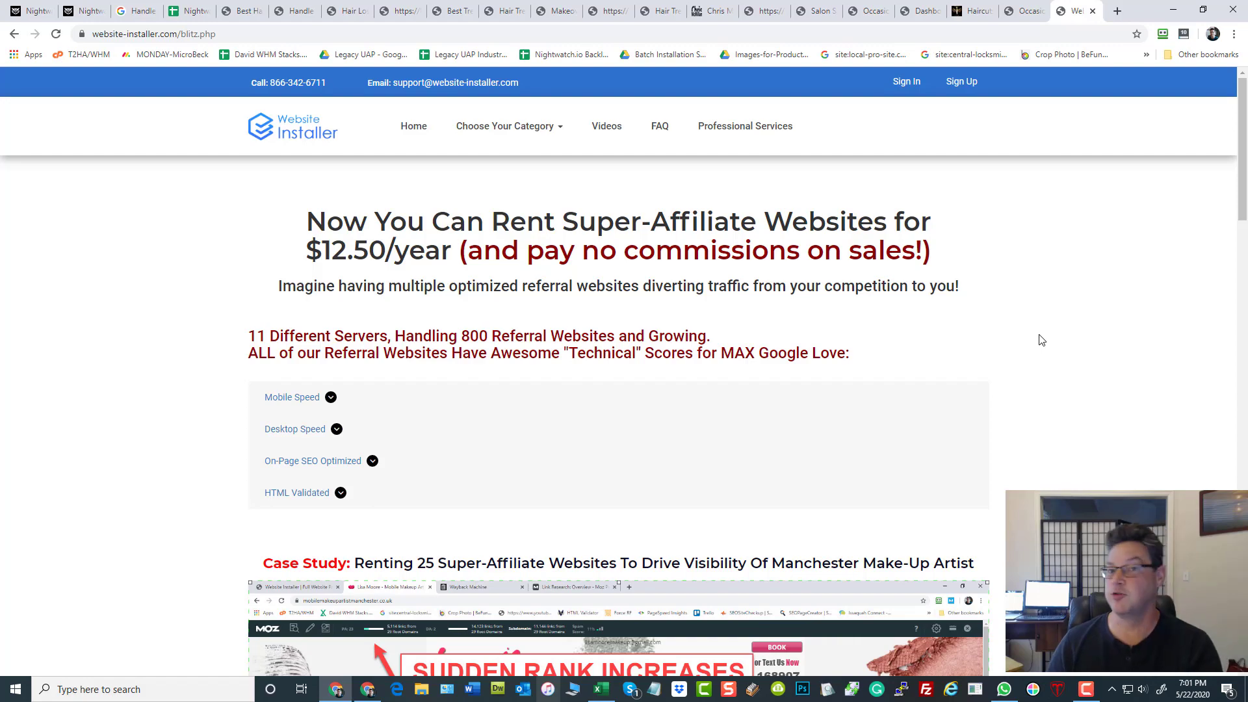
scroll(1058, 415, down, 20)
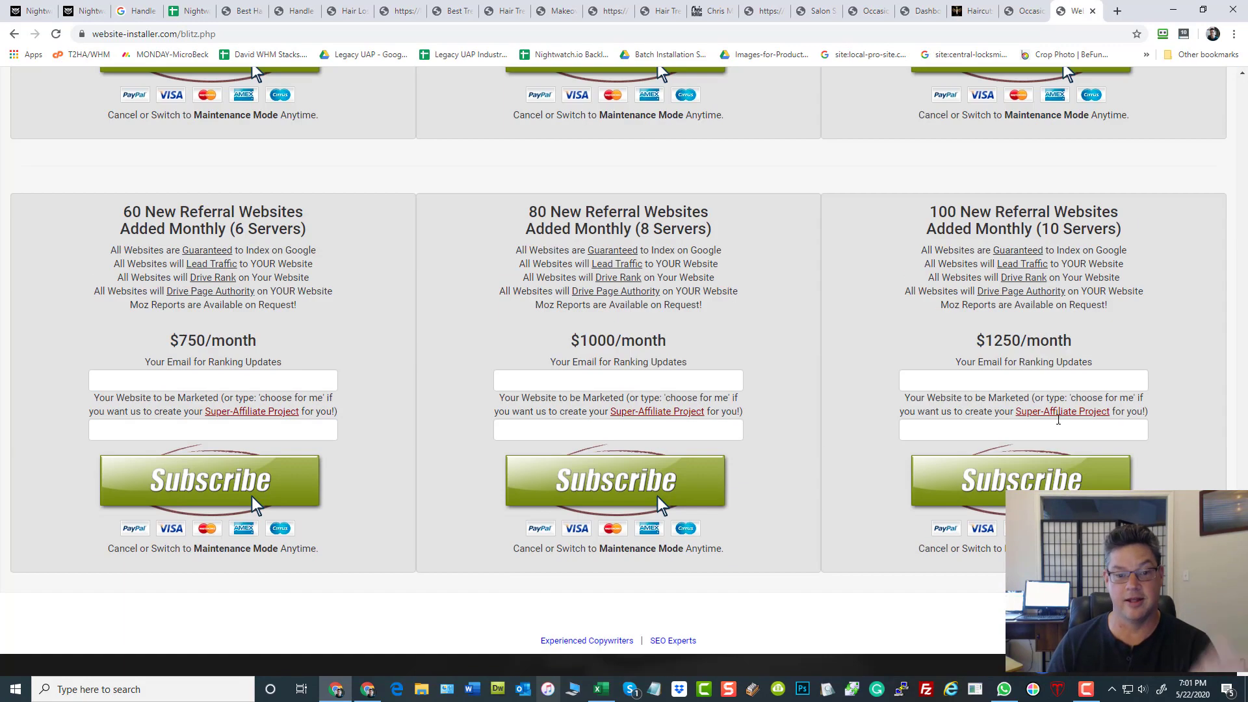
scroll(454, 309, up, 5)
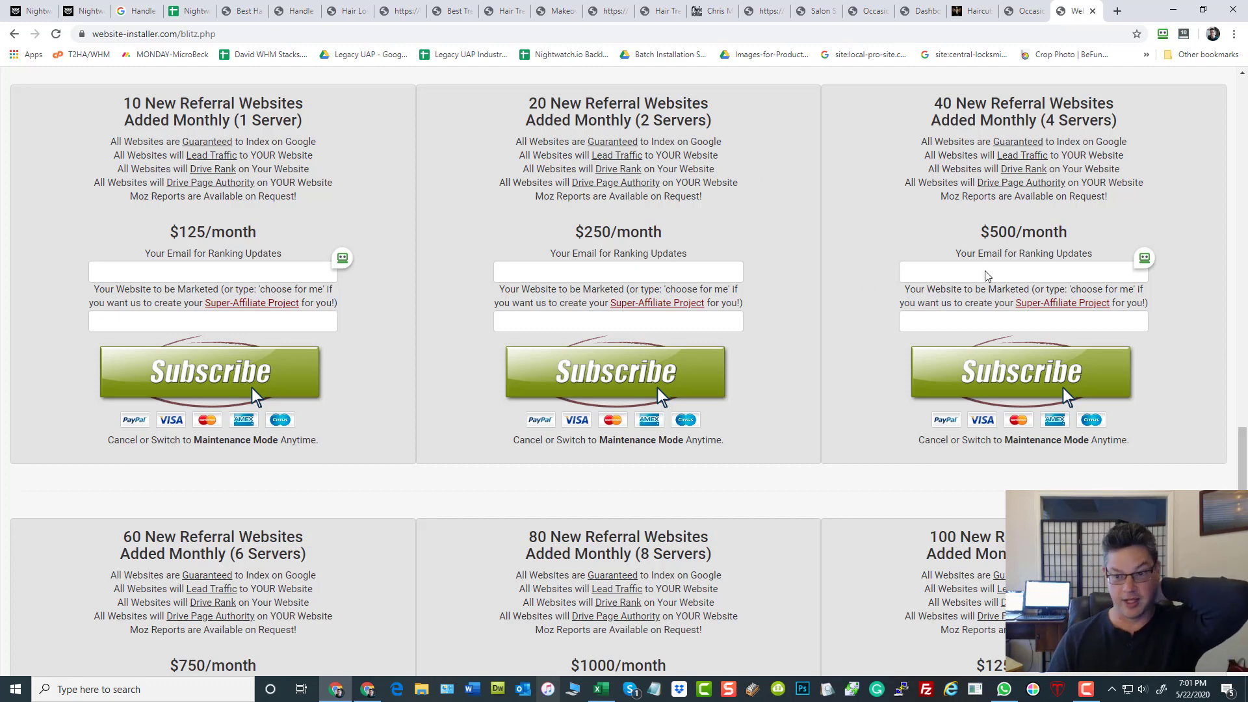
scroll(583, 409, down, 6)
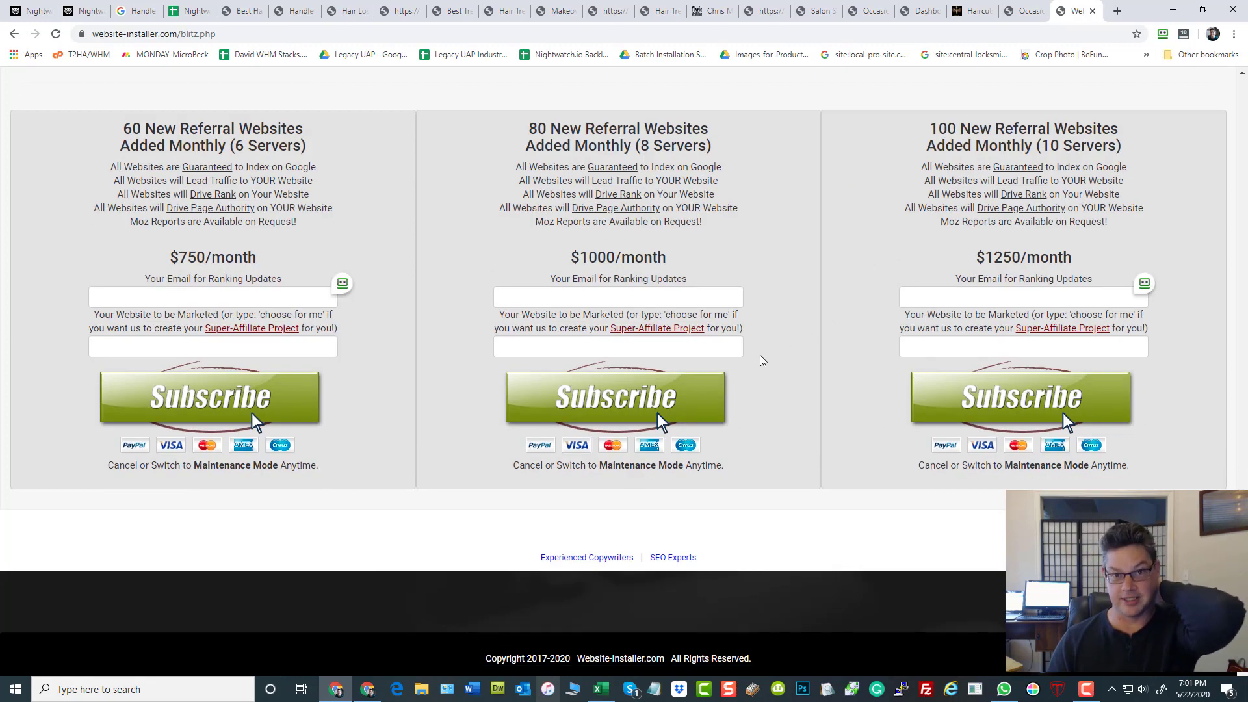
scroll(770, 350, up, 15)
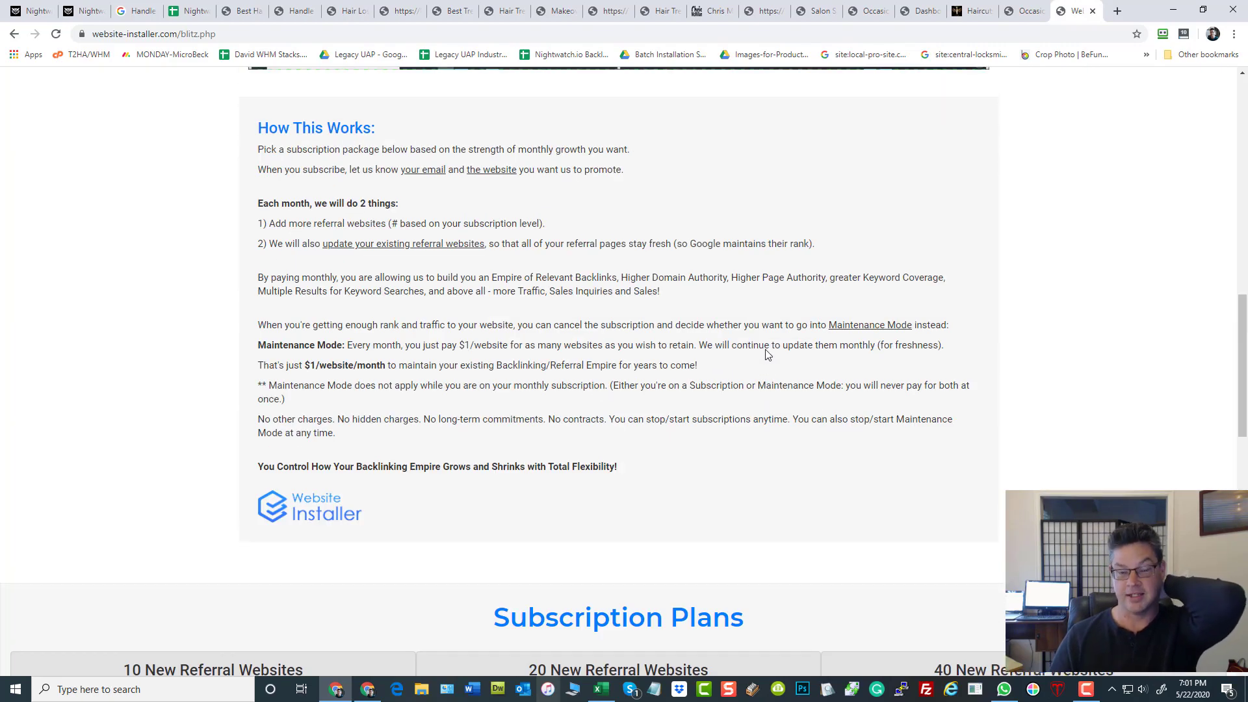
scroll(774, 362, down, 8)
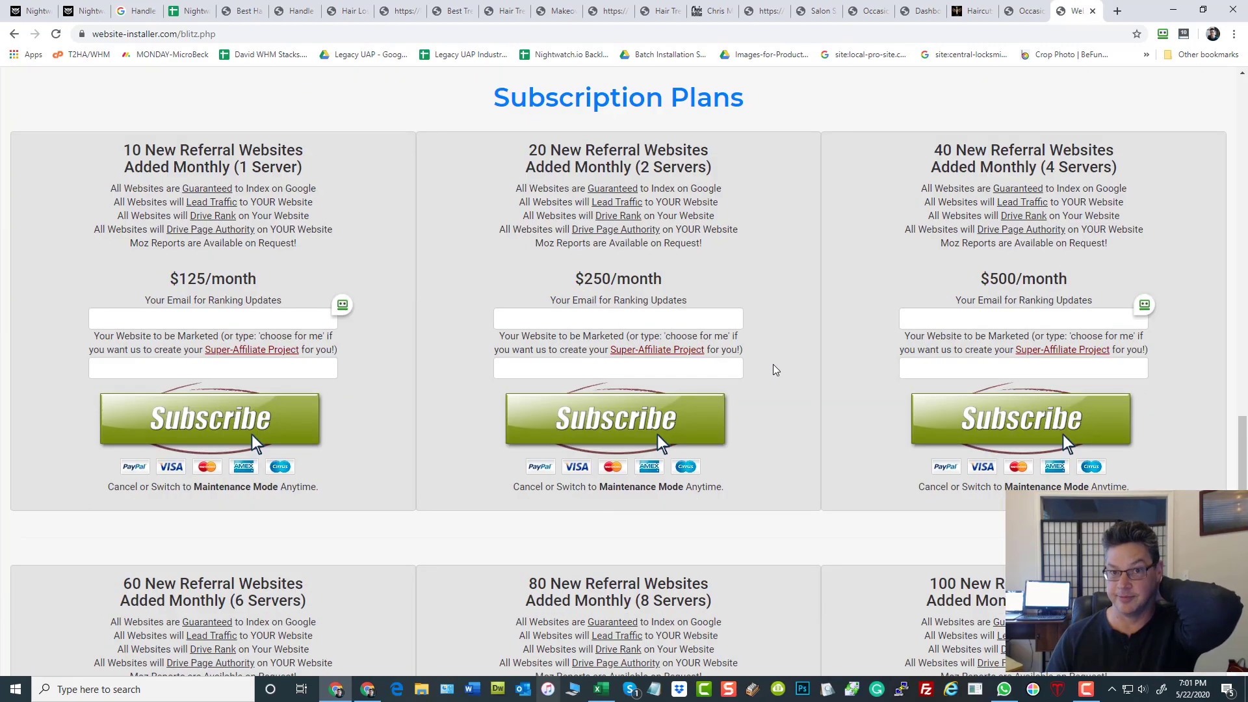
scroll(773, 365, up, 9)
scroll(774, 369, up, 15)
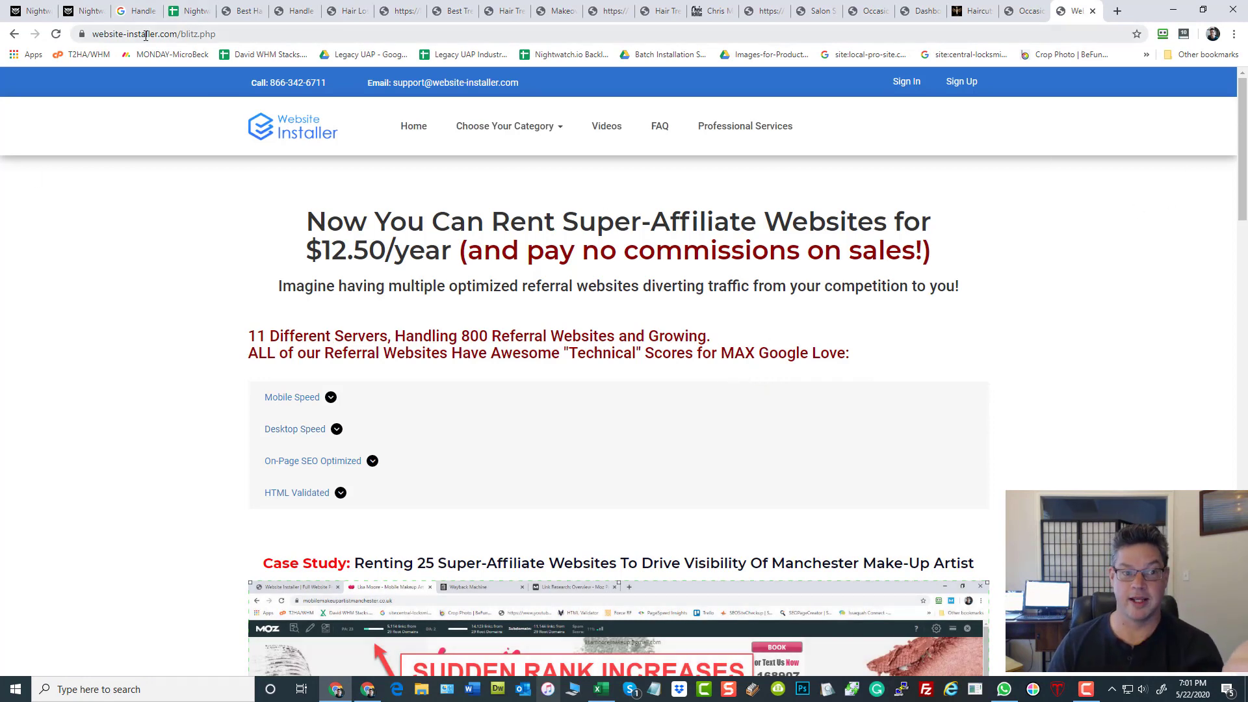
scroll(1143, 403, down, 20)
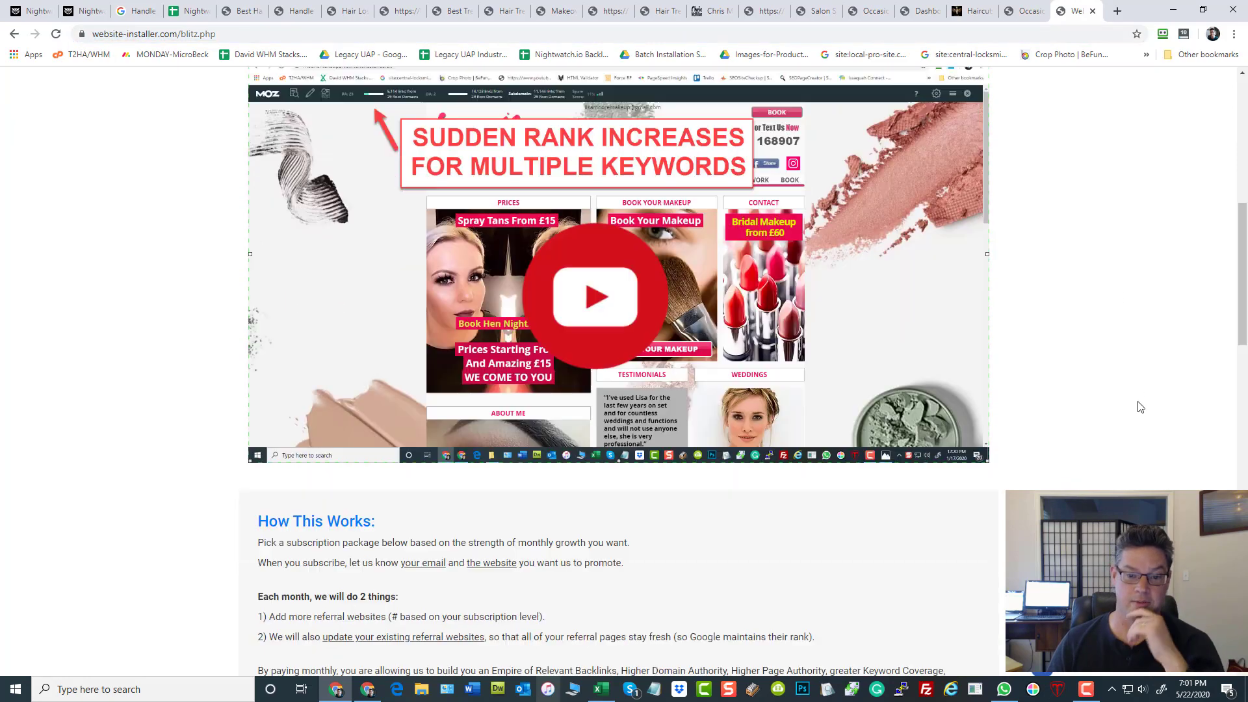
scroll(1105, 408, down, 2)
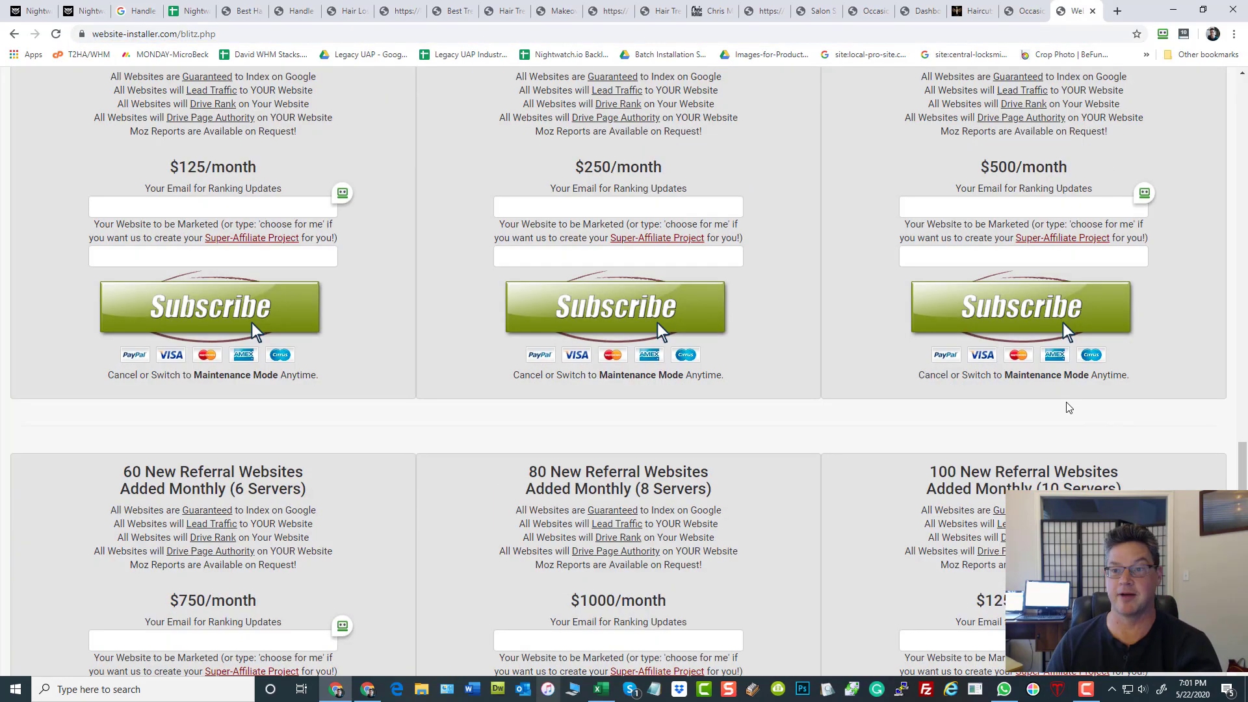
scroll(1069, 409, down, 4)
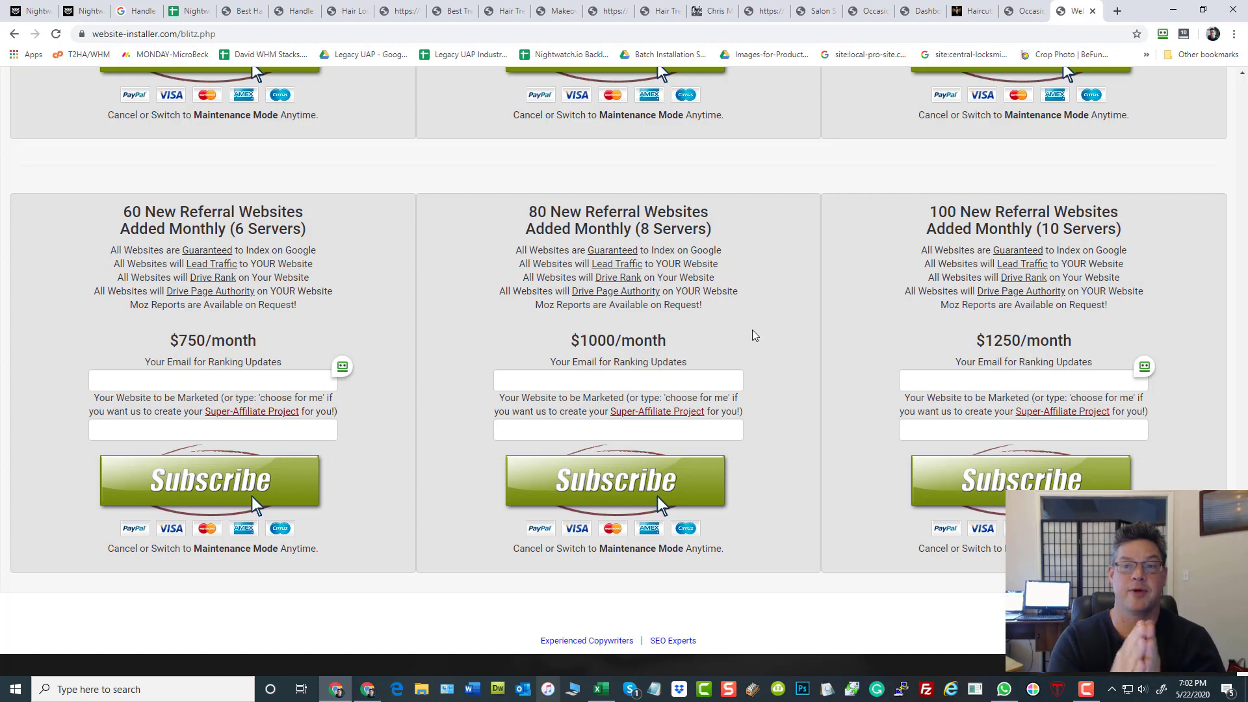
scroll(753, 334, up, 8)
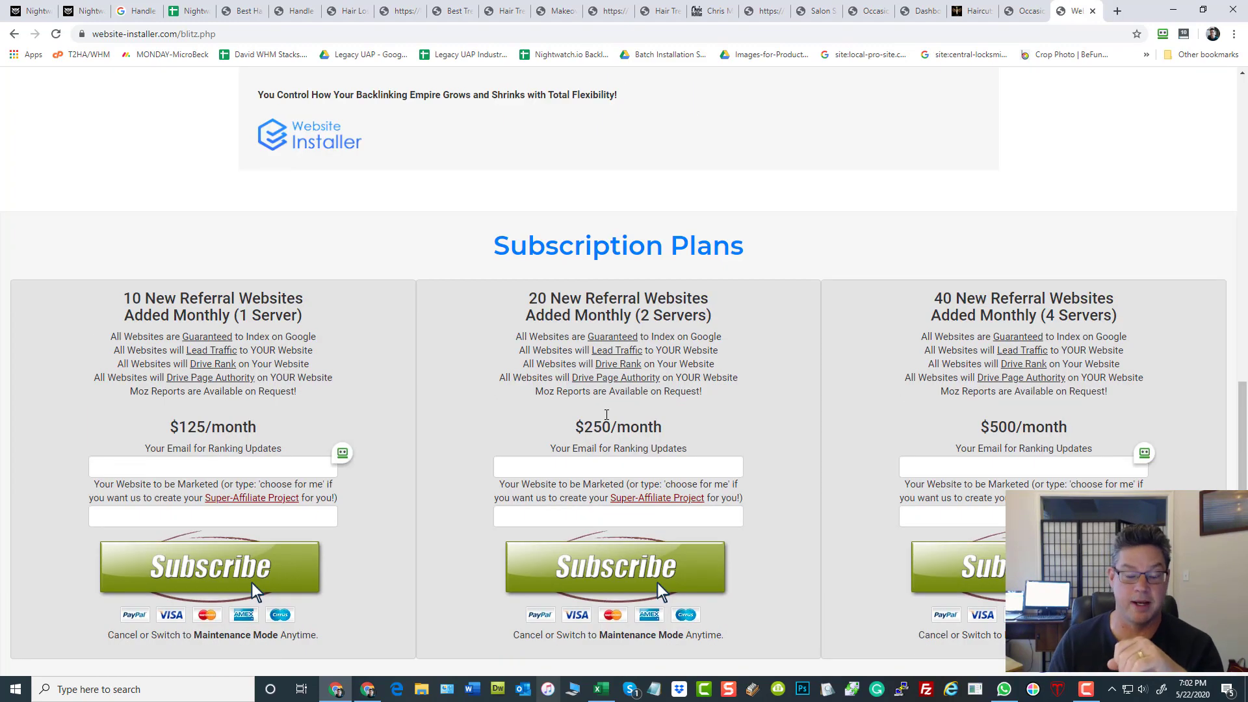
scroll(852, 364, down, 7)
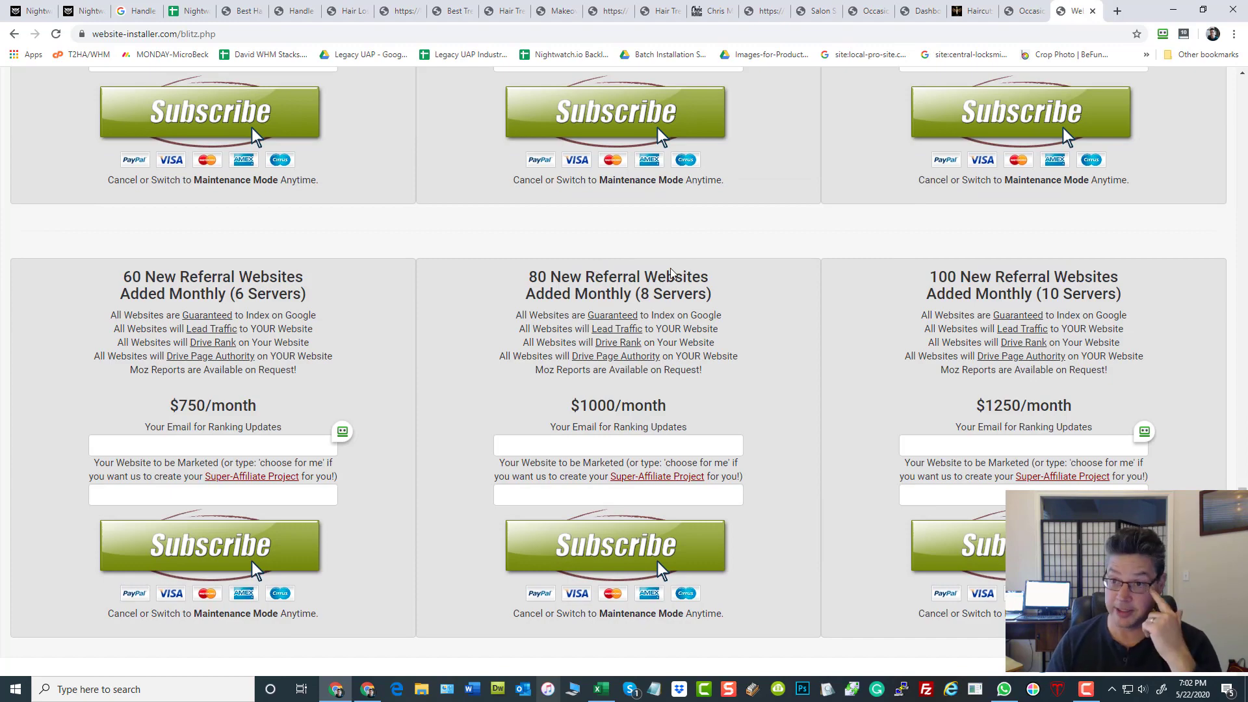
scroll(679, 272, up, 3)
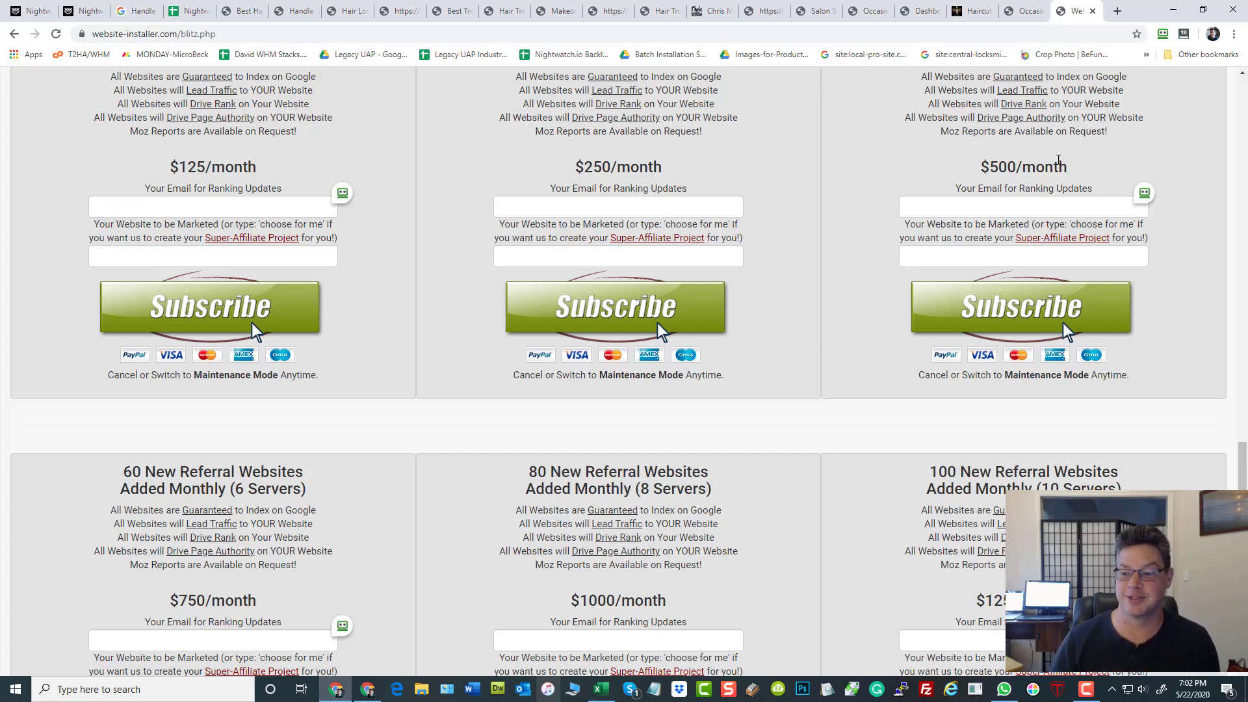
scroll(914, 293, up, 15)
scroll(916, 325, up, 8)
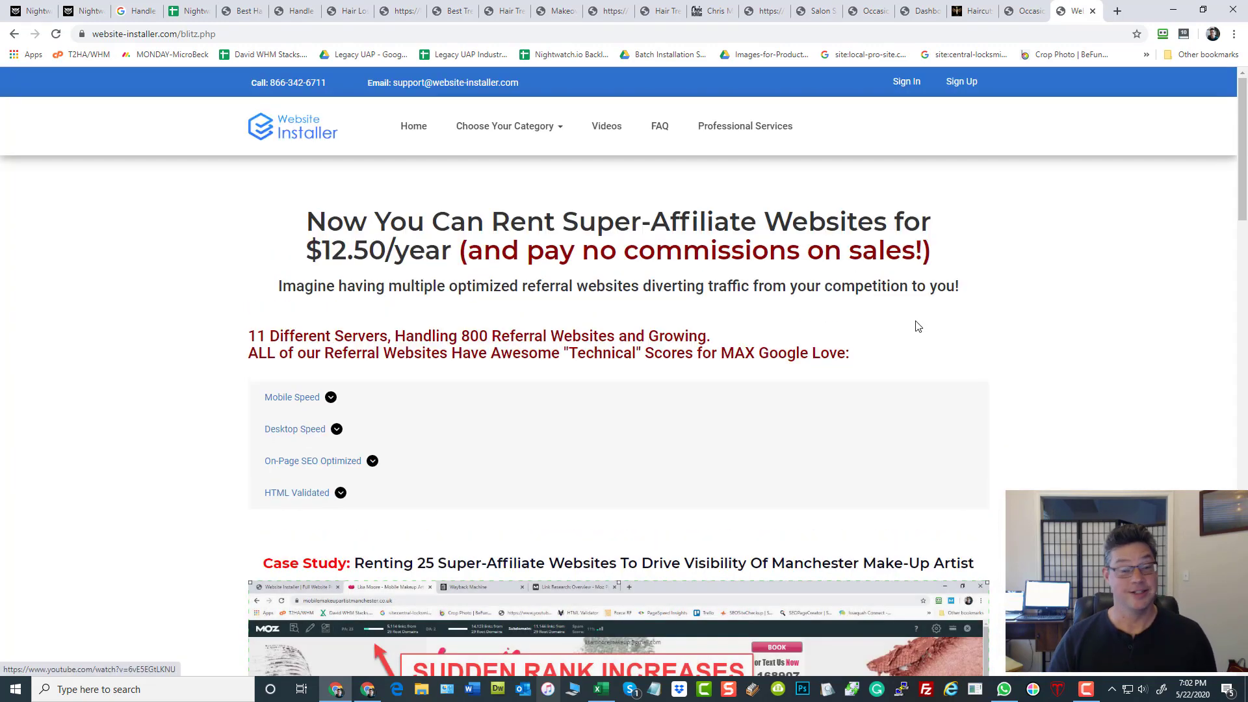